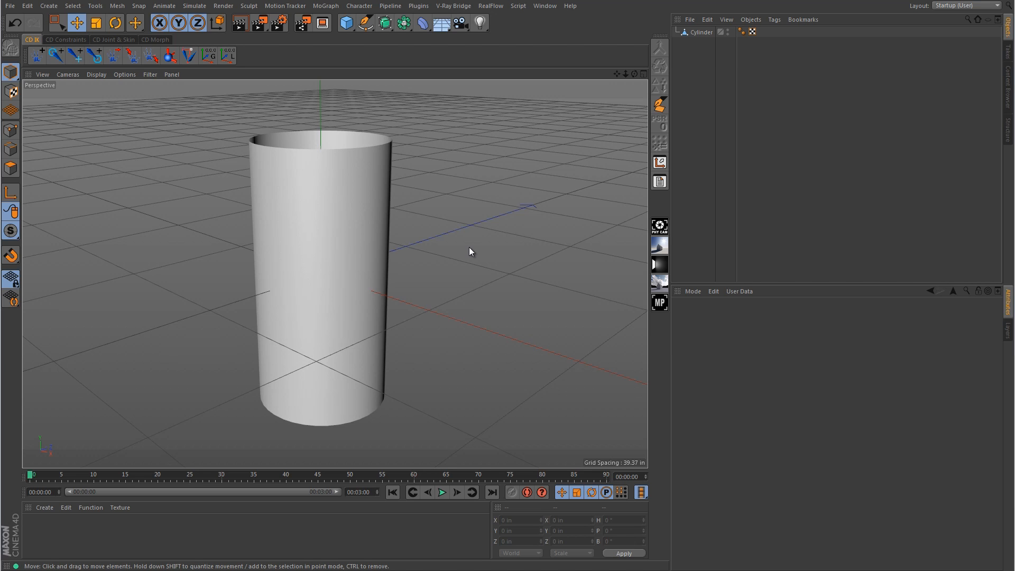
Step: Create a new material named "base" and set its color to dark red with 100% saturation and about 51% value
{"action": "double_click", "coordinate": [278, 525]}
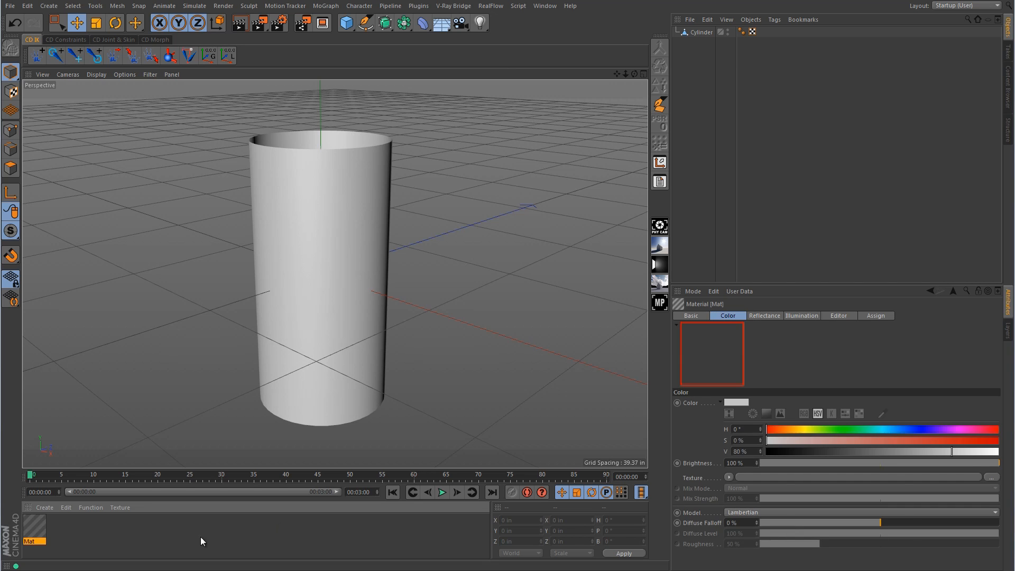
{"action": "double_click", "coordinate": [37, 523]}
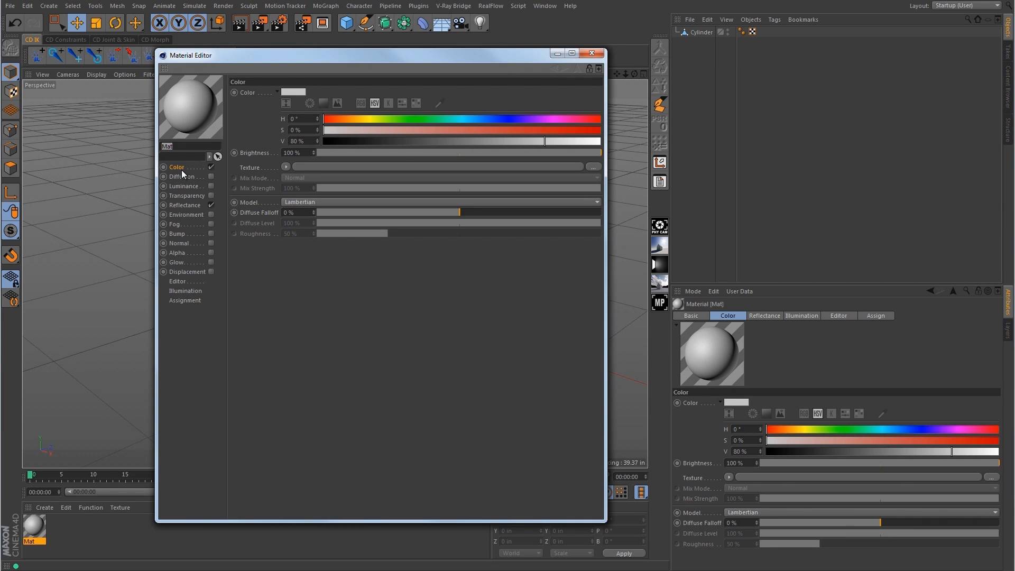
{"action": "left_click", "coordinate": [182, 145]}
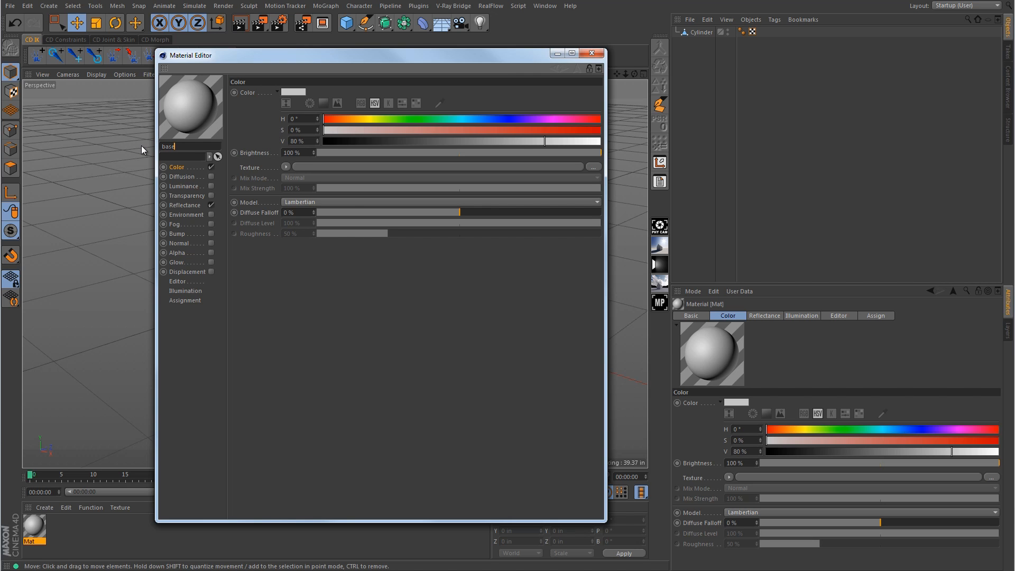
{"action": "left_click", "coordinate": [322, 103]}
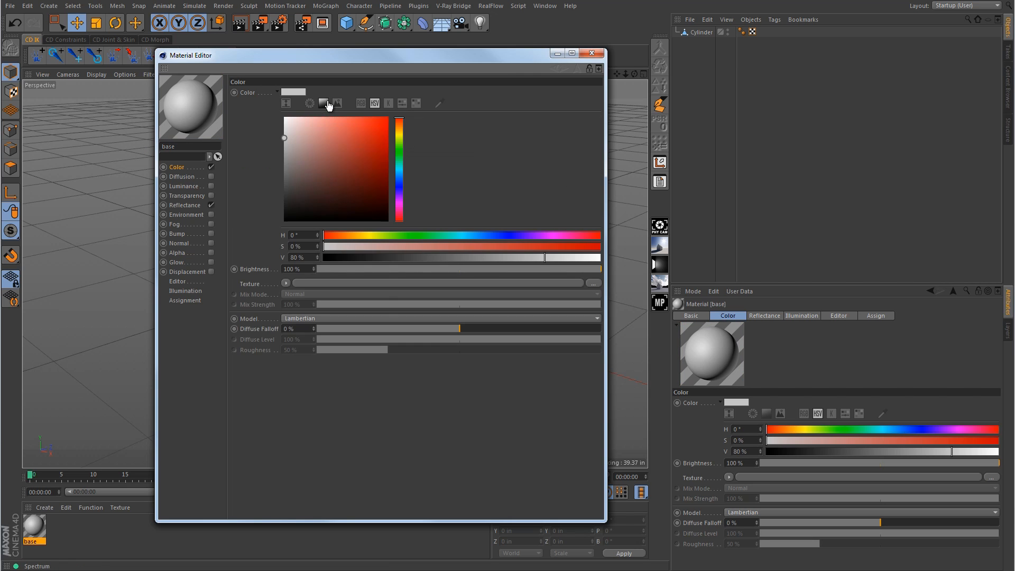
{"action": "left_click", "coordinate": [361, 157]}
{"action": "left_click_drag", "start_coordinate": [363, 158], "coordinate": [391, 167]}
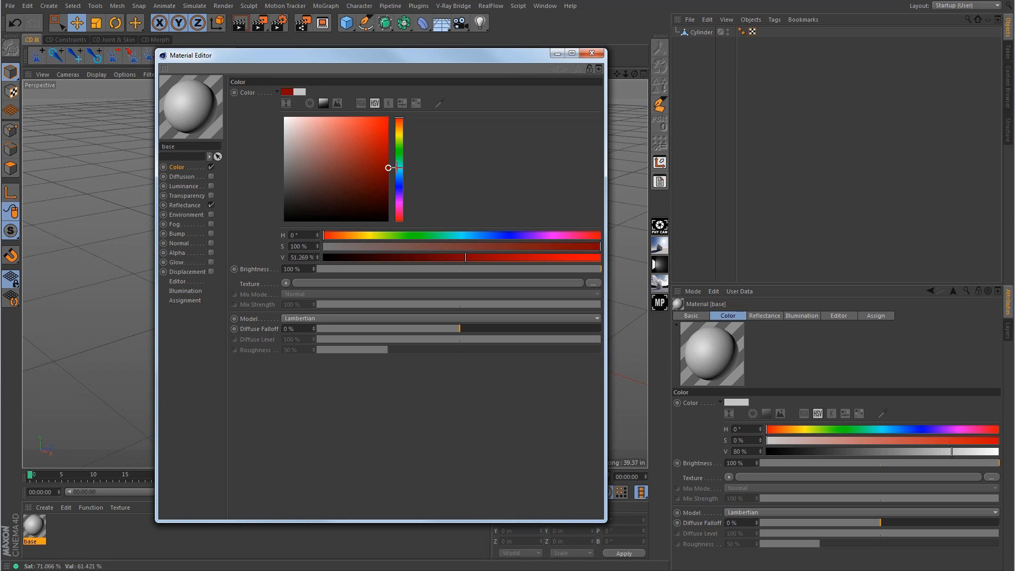
Step: Turn off reflectance on the red base material and apply it to the Cylinder
{"action": "left_click", "coordinate": [212, 205]}
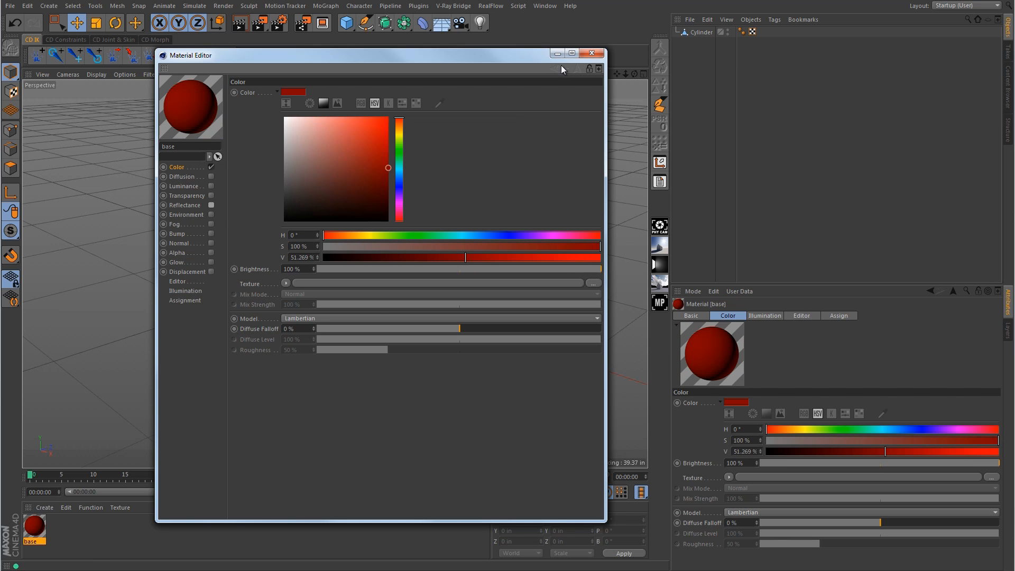
{"action": "left_click", "coordinate": [591, 53]}
{"action": "left_click_drag", "start_coordinate": [35, 542], "coordinate": [708, 32]}
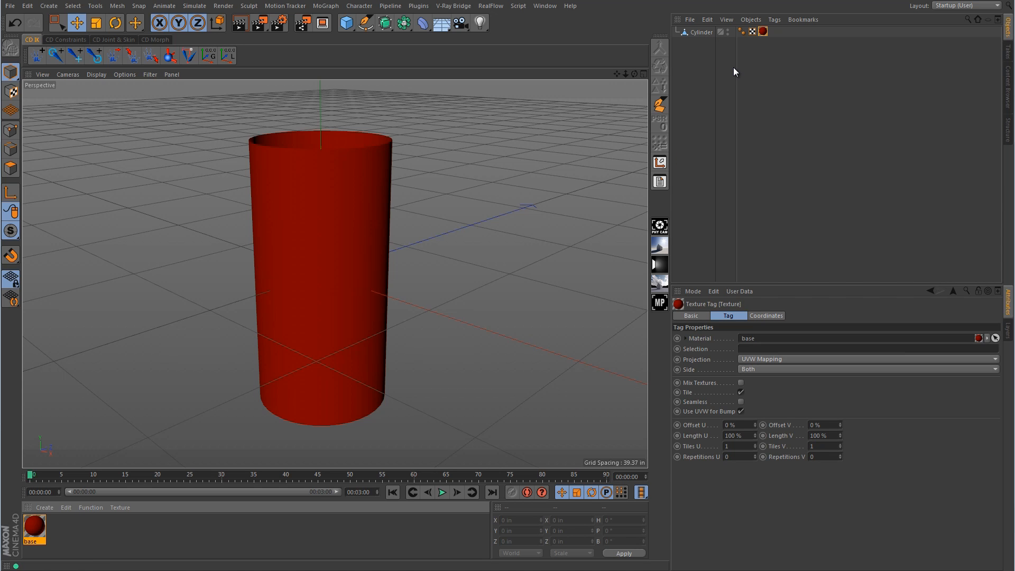
Step: Create a second material with reflectance turned off and its color set to pure white
{"action": "double_click", "coordinate": [169, 536]}
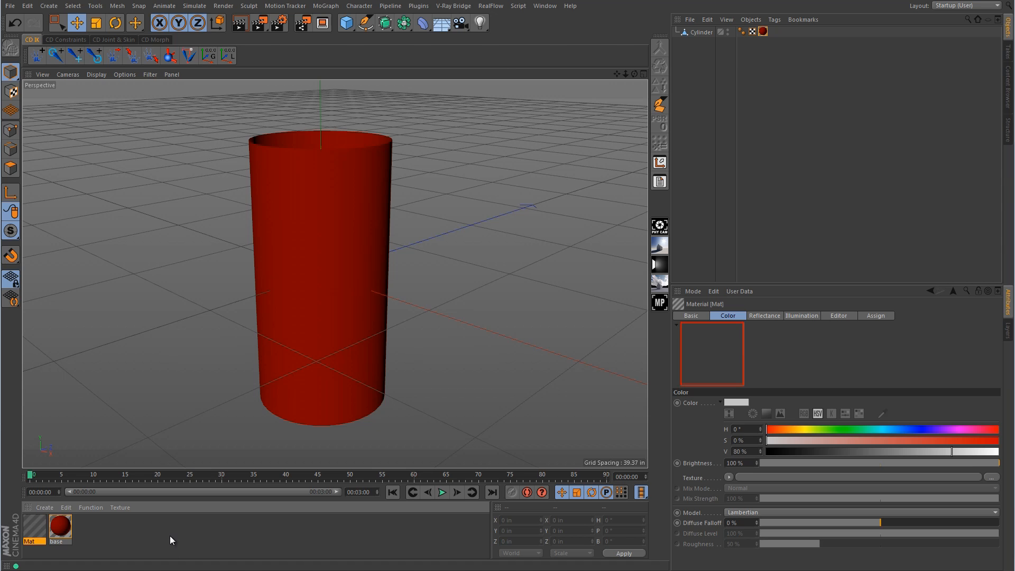
{"action": "double_click", "coordinate": [32, 530]}
{"action": "left_click", "coordinate": [209, 205]}
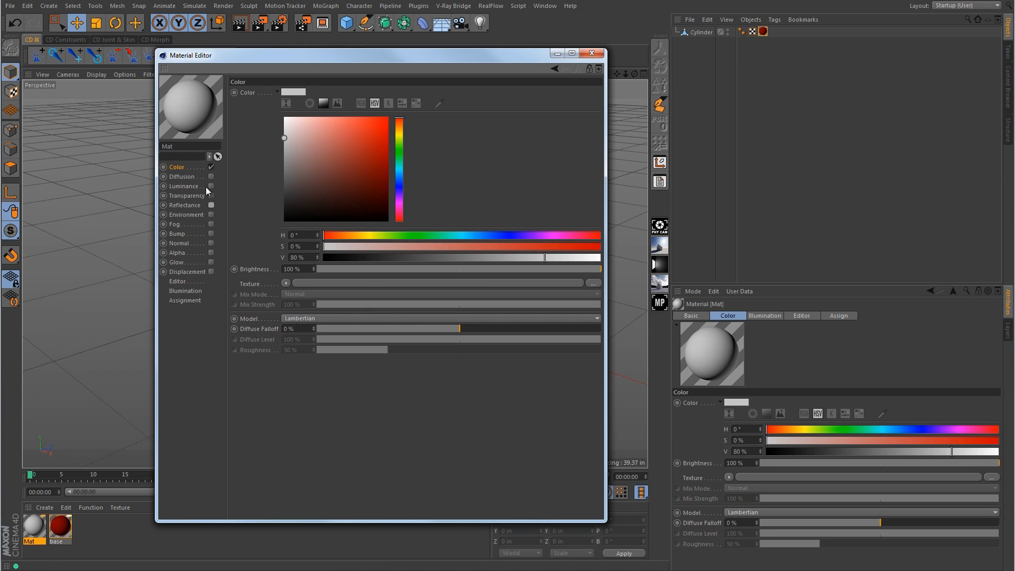
{"action": "mouse_move", "coordinate": [301, 138]}
{"action": "left_mouse_down"}
{"action": "mouse_move", "coordinate": [267, 115]}
{"action": "mouse_move", "coordinate": [213, 106]}
{"action": "left_mouse_up"}
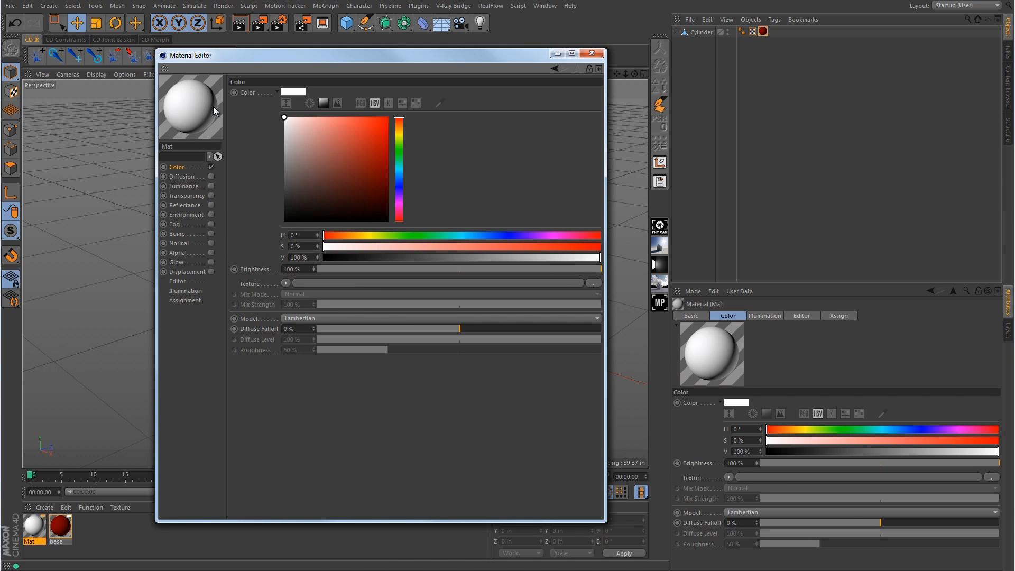
Step: Enable the white material's Alpha channel and load the "power button" PNG from the tex folder as its texture
{"action": "left_click", "coordinate": [211, 253]}
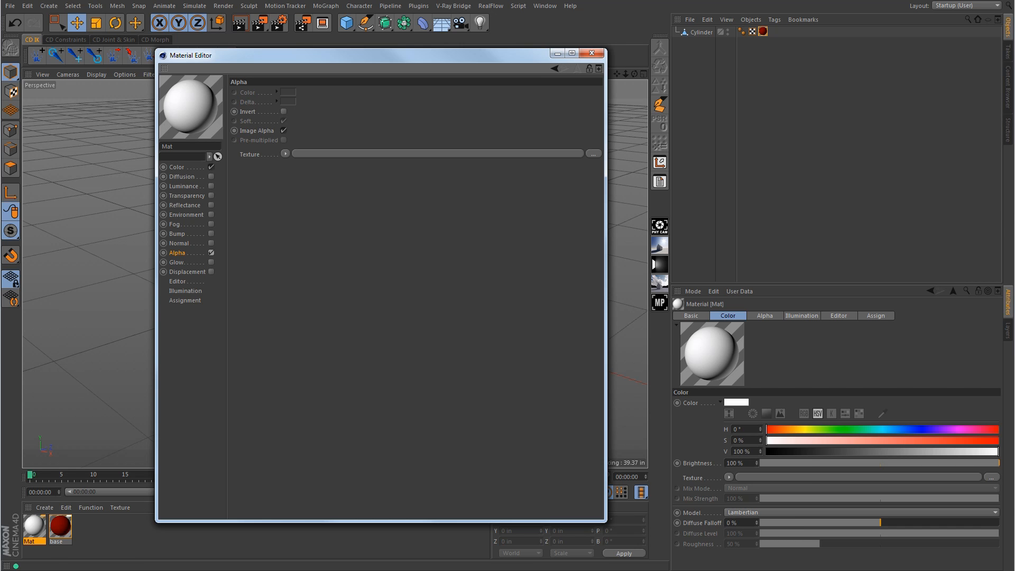
{"action": "key", "text": "alt+Tab"}
{"action": "left_click_drag", "start_coordinate": [421, 30], "coordinate": [602, 88]}
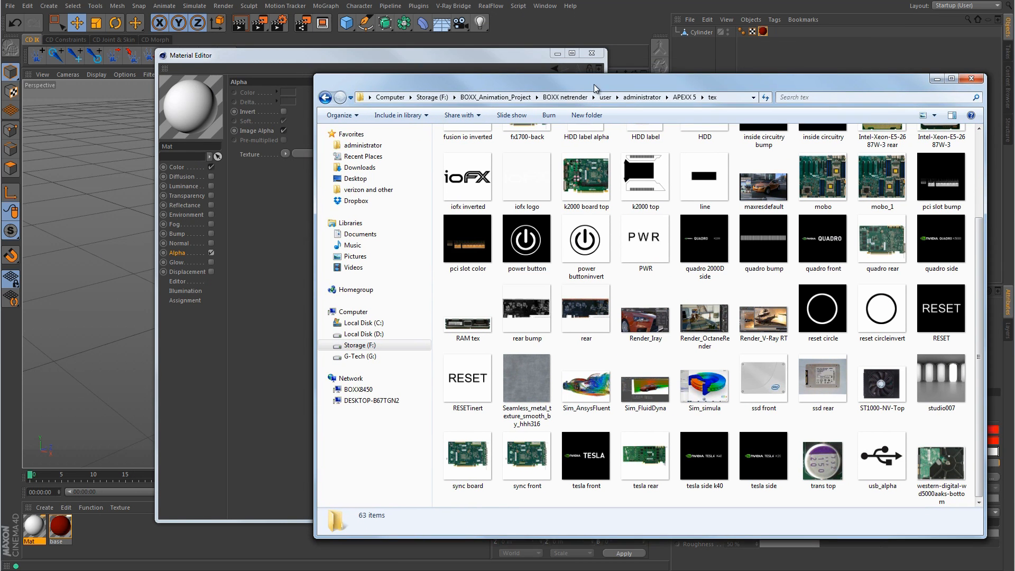
{"action": "left_click", "coordinate": [531, 244]}
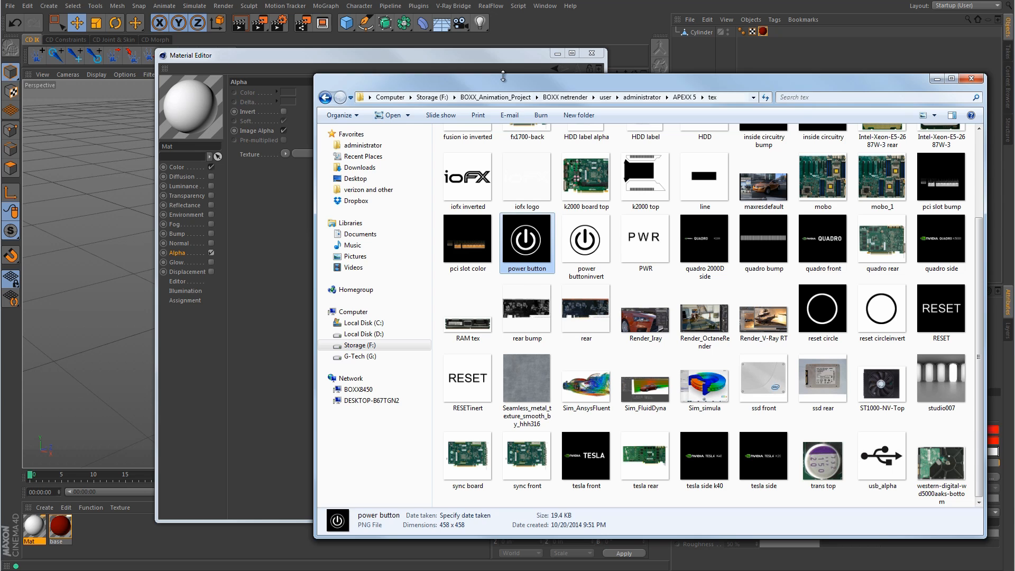
{"action": "left_click_drag", "start_coordinate": [519, 84], "coordinate": [582, 87]}
{"action": "left_click_drag", "start_coordinate": [593, 252], "coordinate": [328, 154]}
{"action": "left_click", "coordinate": [519, 334]}
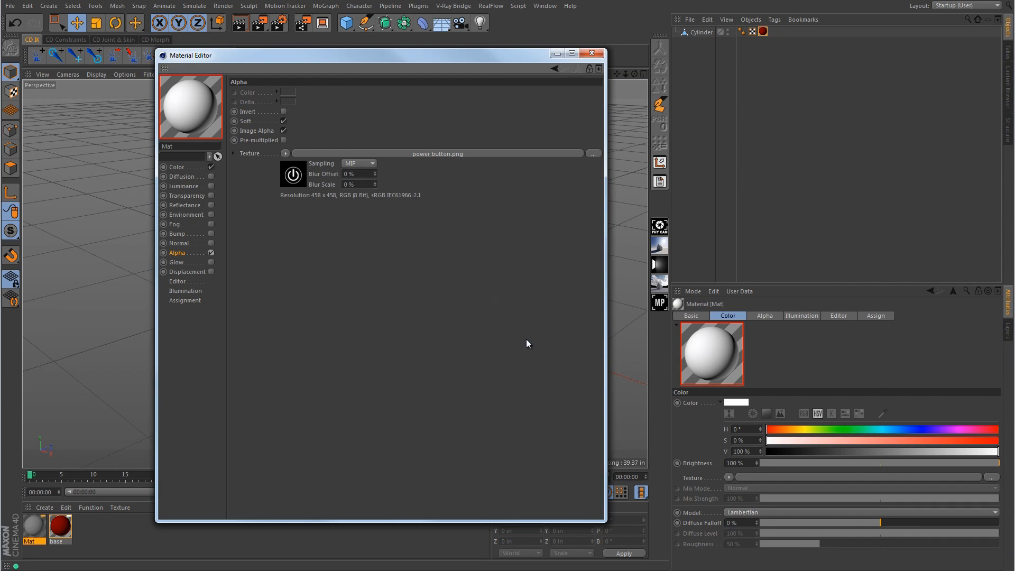
Step: Change the white material's preview to Plane and apply the material to the Cylinder on top of the red one
{"action": "right_click", "coordinate": [199, 104]}
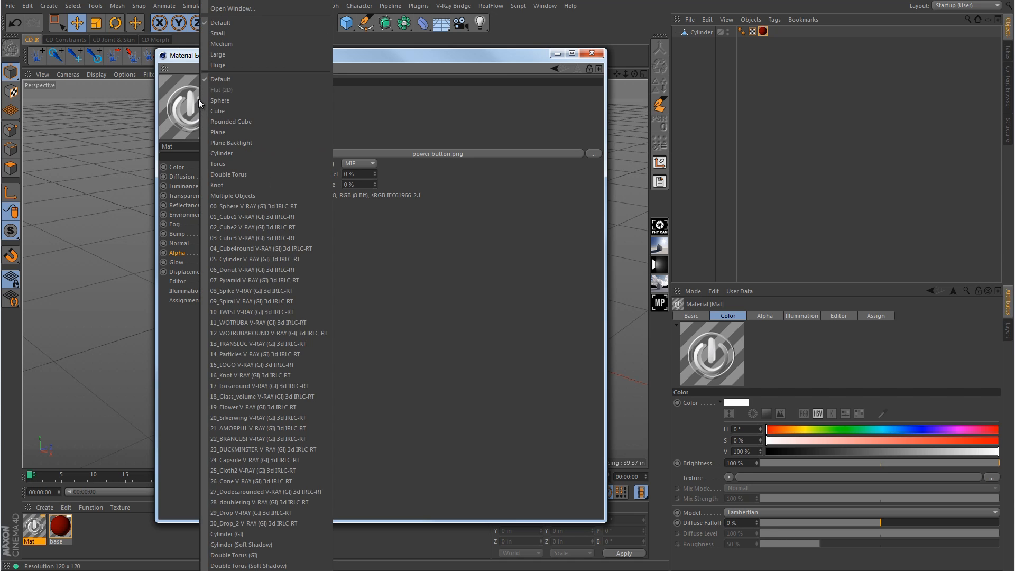
{"action": "left_click", "coordinate": [223, 133]}
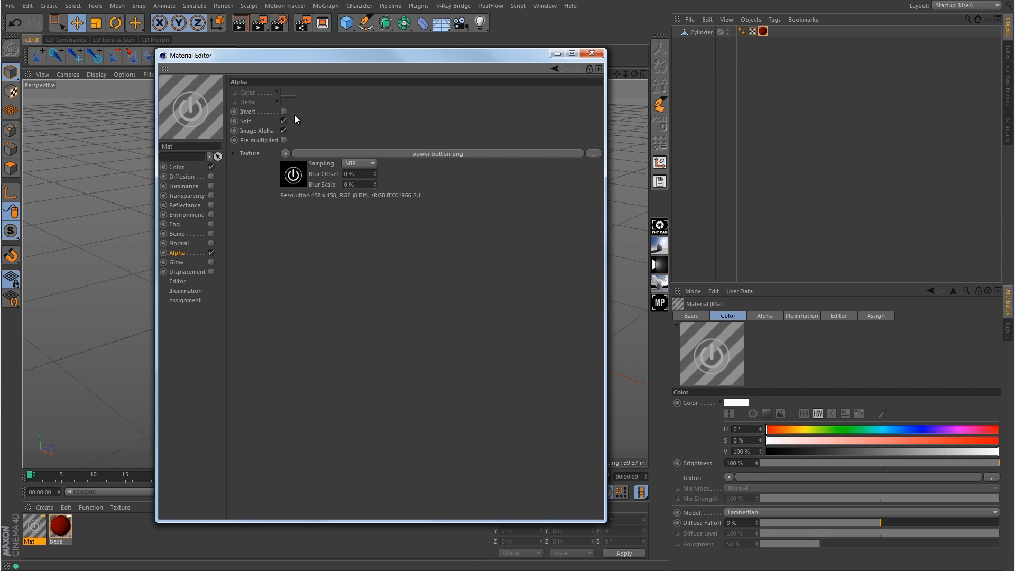
{"action": "left_click_drag", "start_coordinate": [262, 58], "coordinate": [451, 180]}
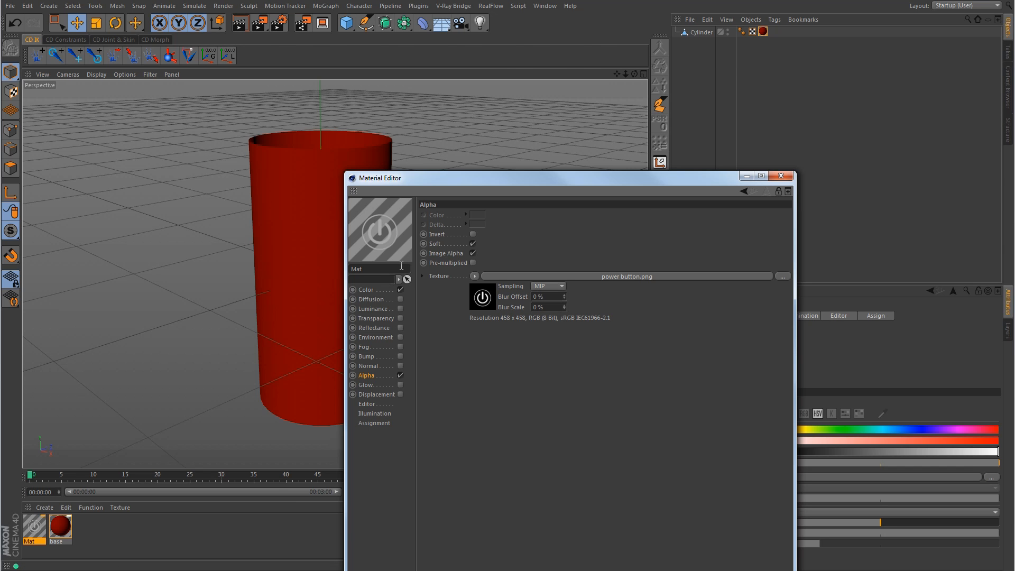
{"action": "left_click", "coordinate": [780, 176]}
{"action": "left_click_drag", "start_coordinate": [35, 527], "coordinate": [758, 59]}
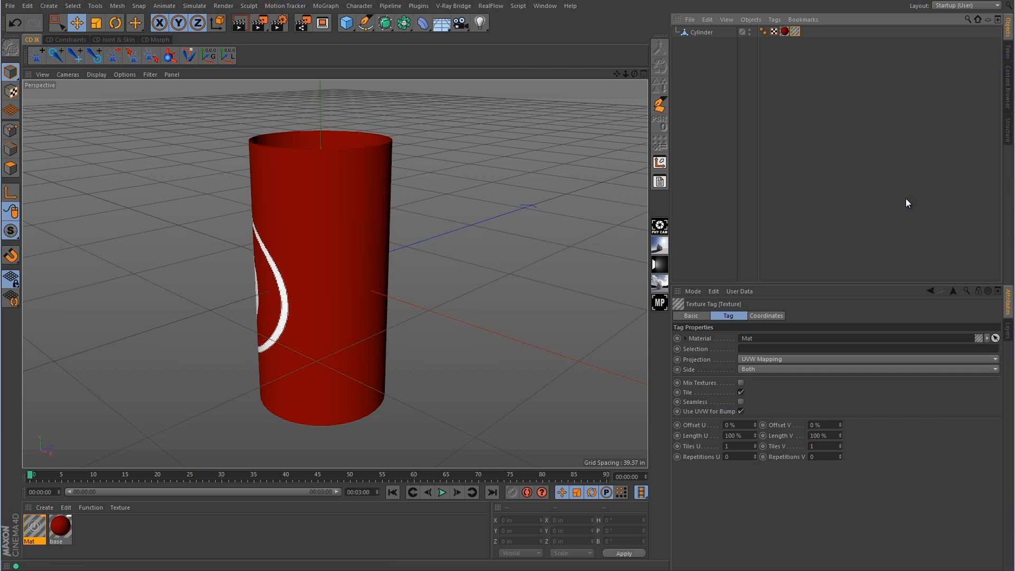
{"action": "left_click_drag", "start_coordinate": [757, 64], "coordinate": [777, 64]}
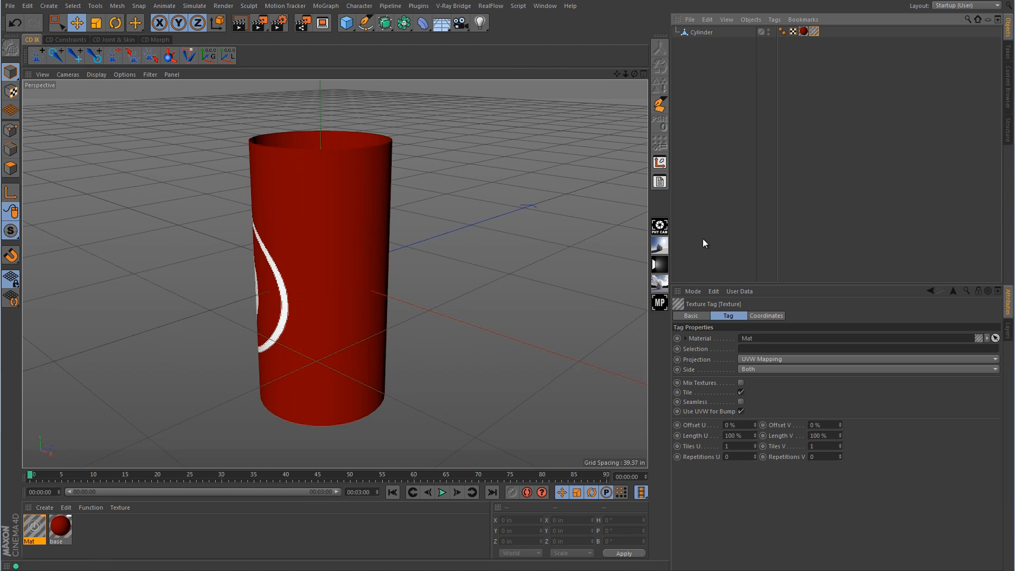
Step: Set the projection of the Cylinder's power-button texture tag to Flat
{"action": "left_click", "coordinate": [803, 33]}
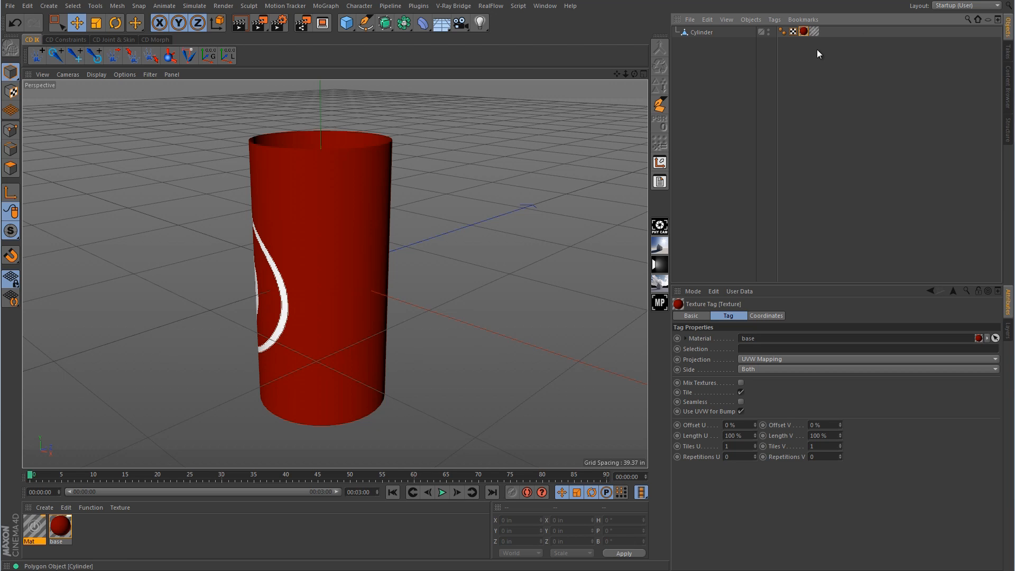
{"action": "left_click", "coordinate": [814, 31]}
{"action": "left_click", "coordinate": [703, 32]}
{"action": "left_click", "coordinate": [813, 32]}
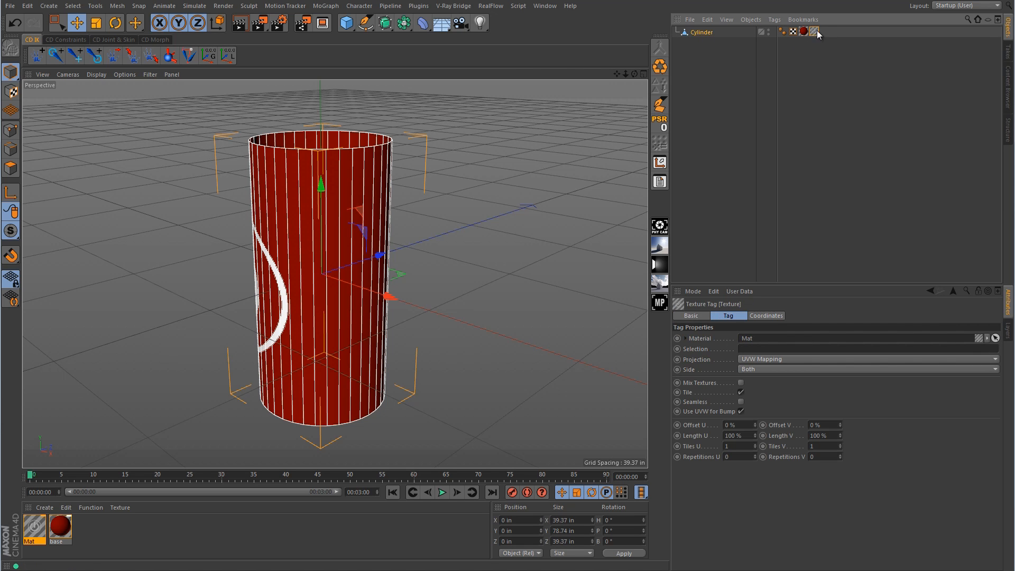
{"action": "left_click", "coordinate": [766, 359]}
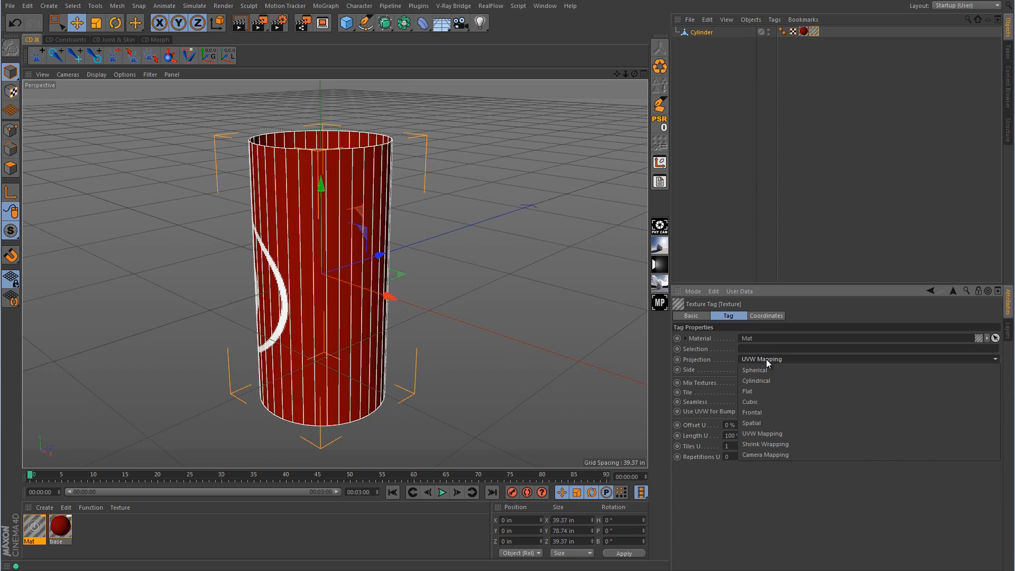
{"action": "left_click", "coordinate": [759, 388]}
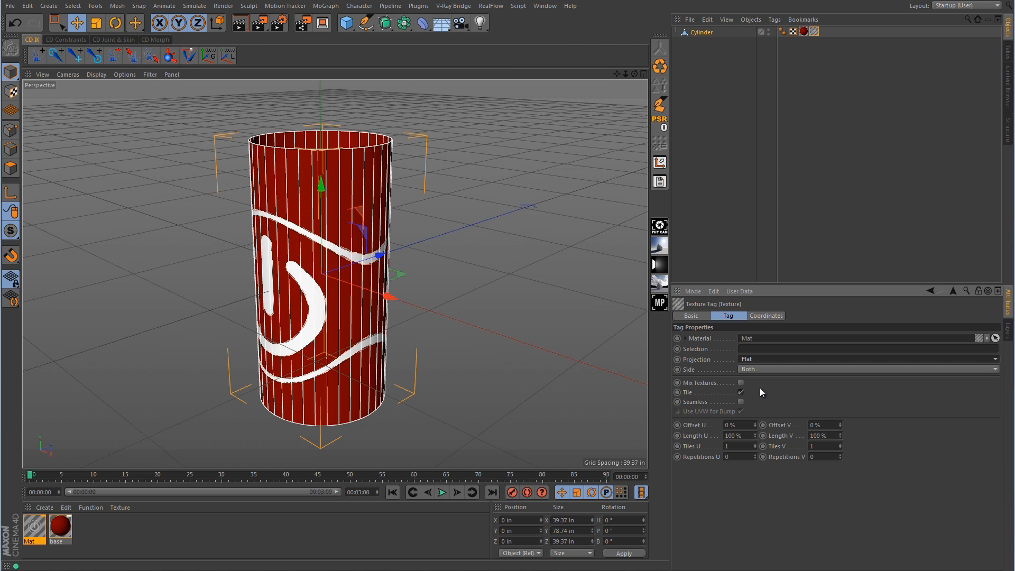
Step: In texture mode with axis editing enabled, move the flat projection along X to about 47.5 in, beside the cylinder
{"action": "left_click", "coordinate": [11, 91]}
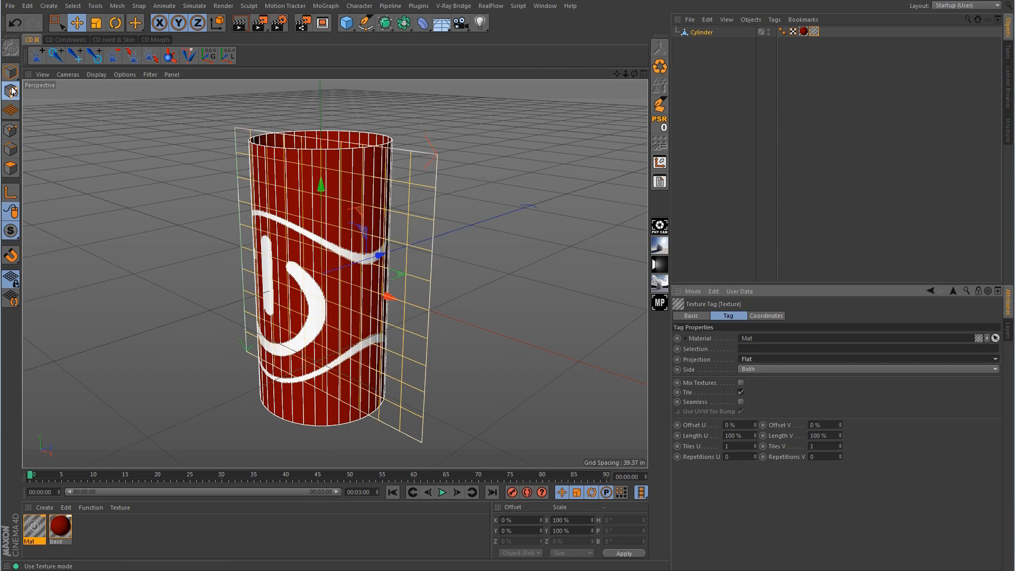
{"action": "left_click", "coordinate": [12, 193]}
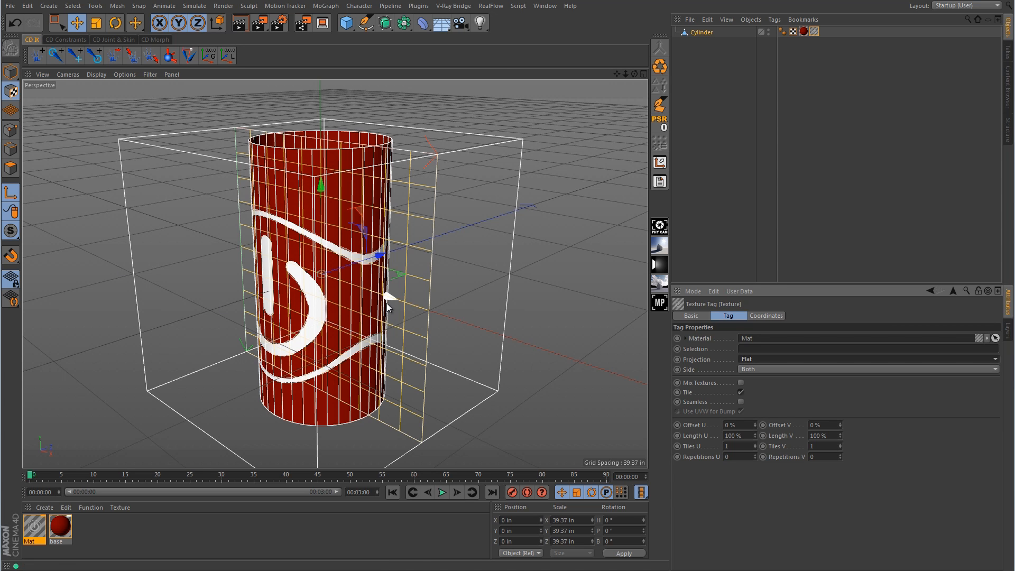
{"action": "left_click_drag", "start_coordinate": [388, 297], "coordinate": [535, 347]}
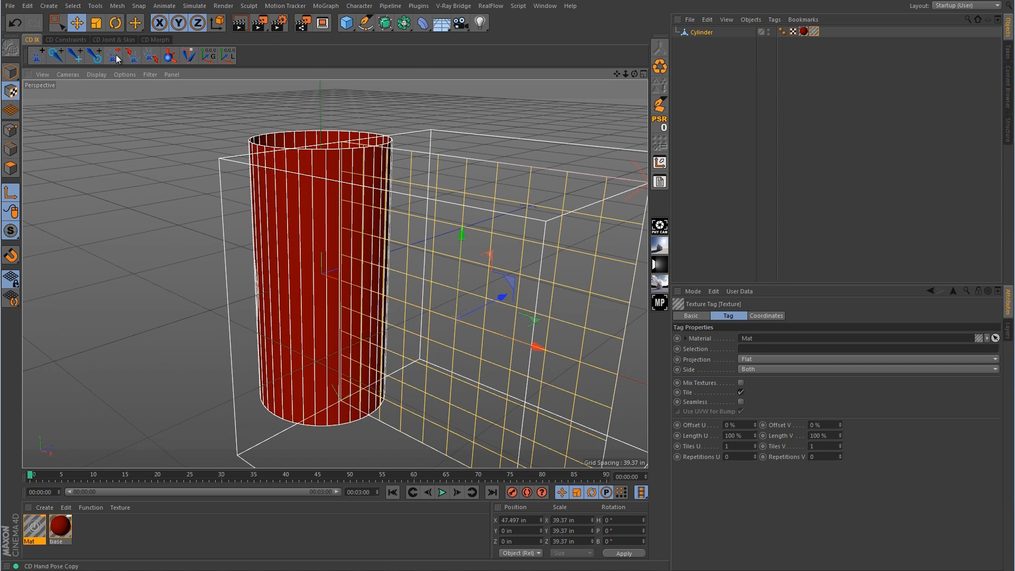
Step: Rotate the texture projection to a 90° heading and scale it uniformly down to about 10.9 in
{"action": "key", "text": "r"}
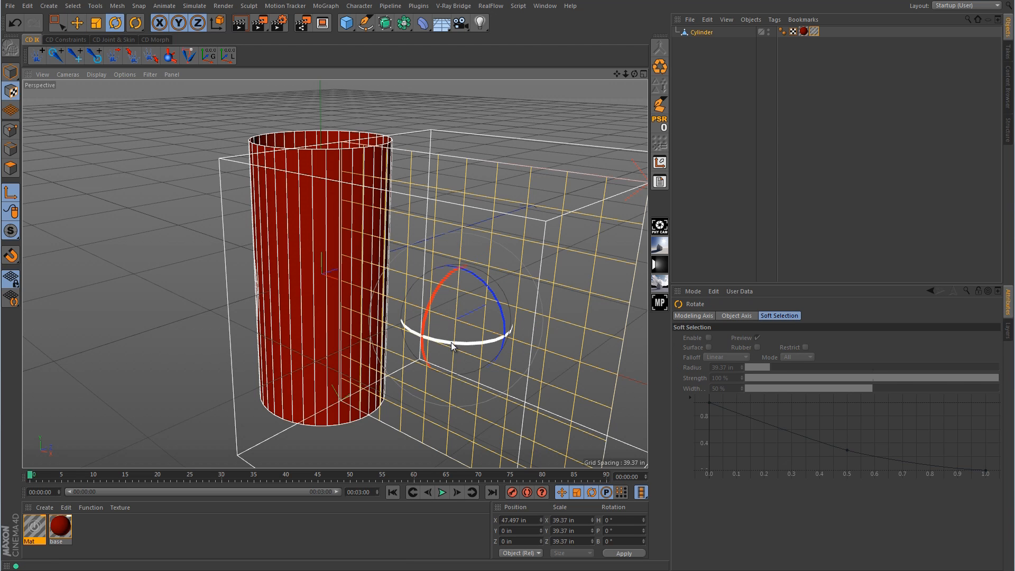
{"action": "left_click_drag", "start_coordinate": [452, 341], "coordinate": [525, 328]}
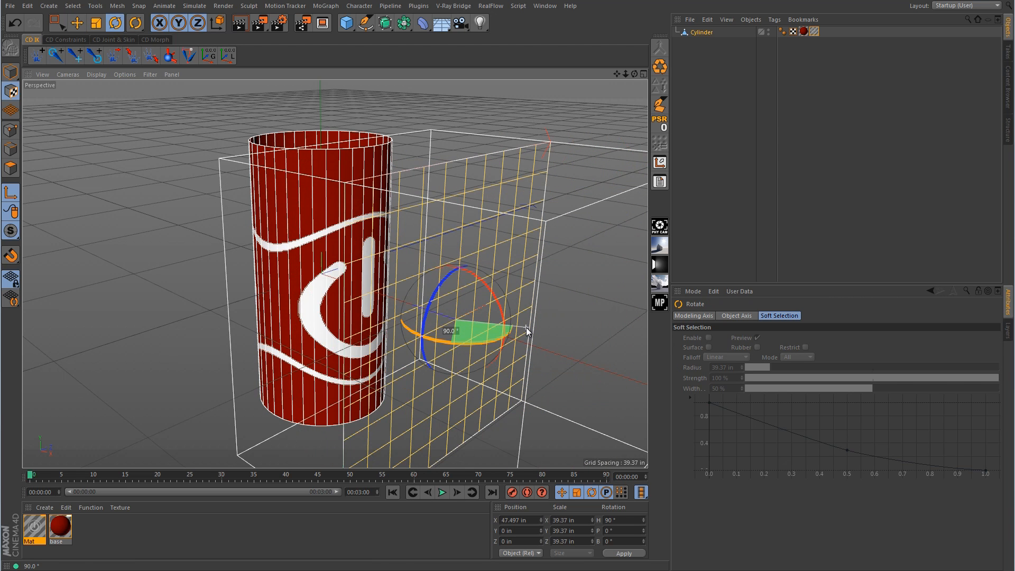
{"action": "left_click", "coordinate": [95, 23]}
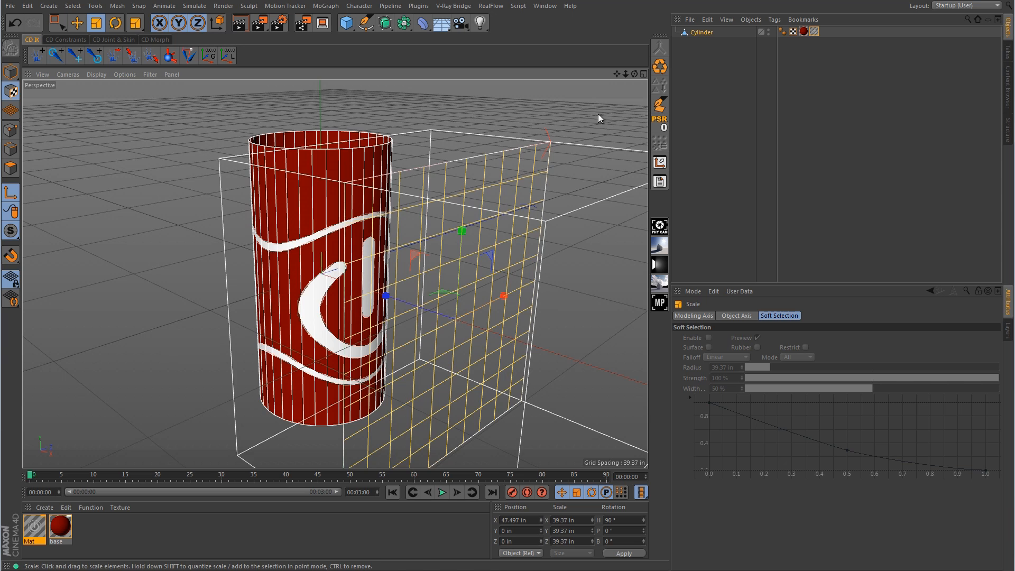
{"action": "left_click_drag", "start_coordinate": [599, 118], "coordinate": [309, 210]}
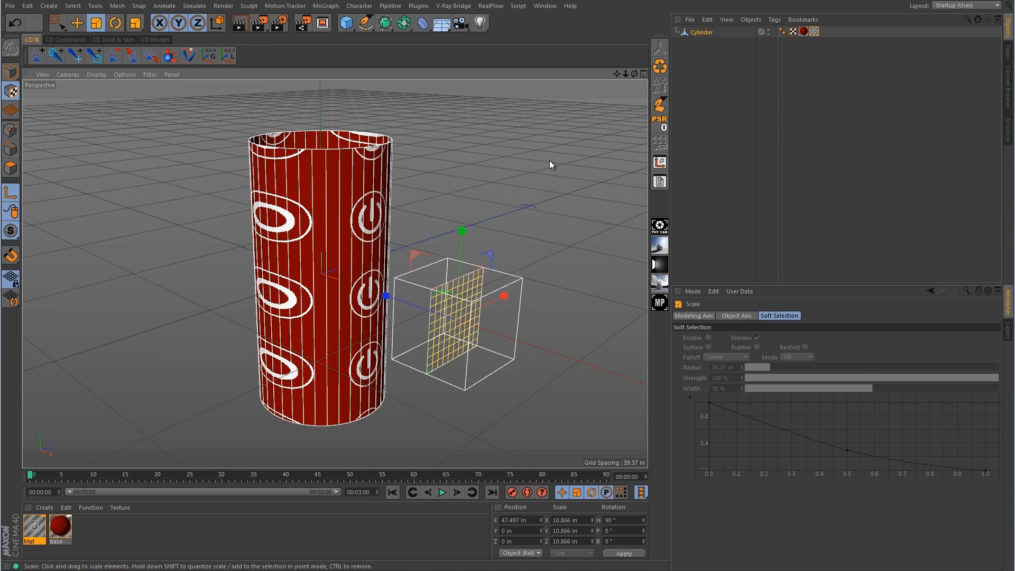
Step: Turn off tiling for the power-button texture and raise its projection to about 19.1 in on Y
{"action": "left_click", "coordinate": [814, 31]}
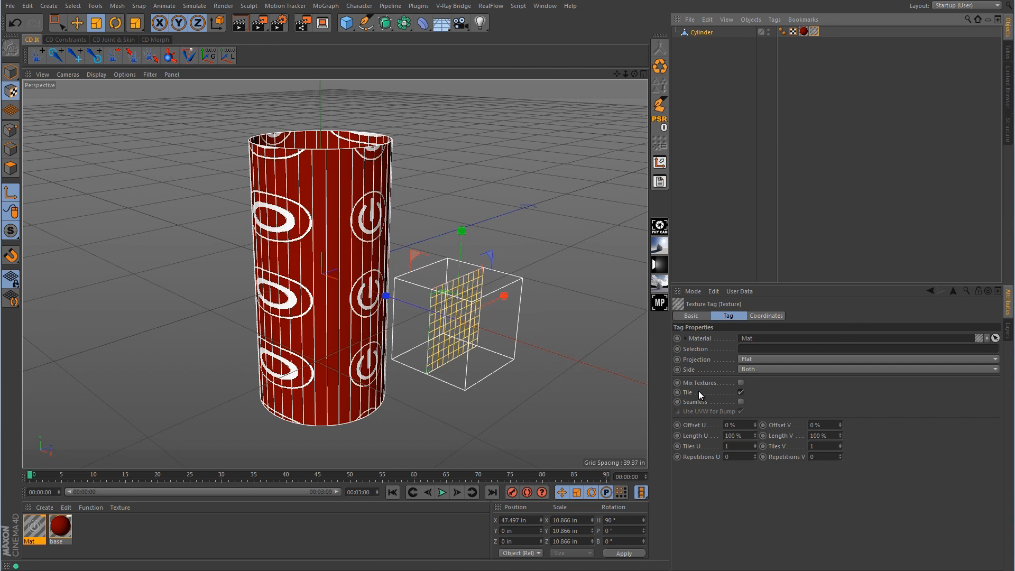
{"action": "left_click", "coordinate": [740, 393]}
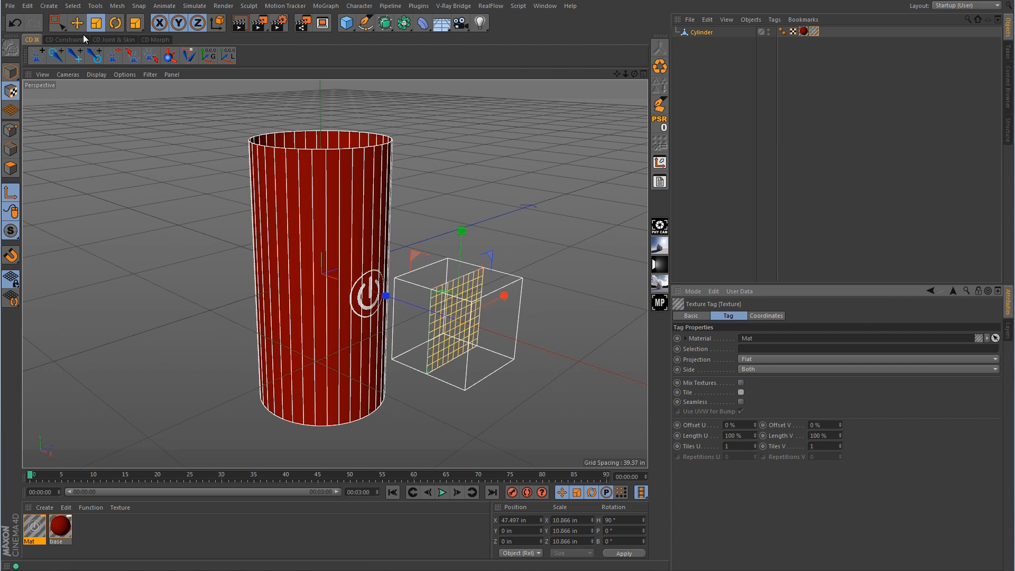
{"action": "left_click", "coordinate": [76, 22]}
{"action": "left_click_drag", "start_coordinate": [461, 232], "coordinate": [471, 155]}
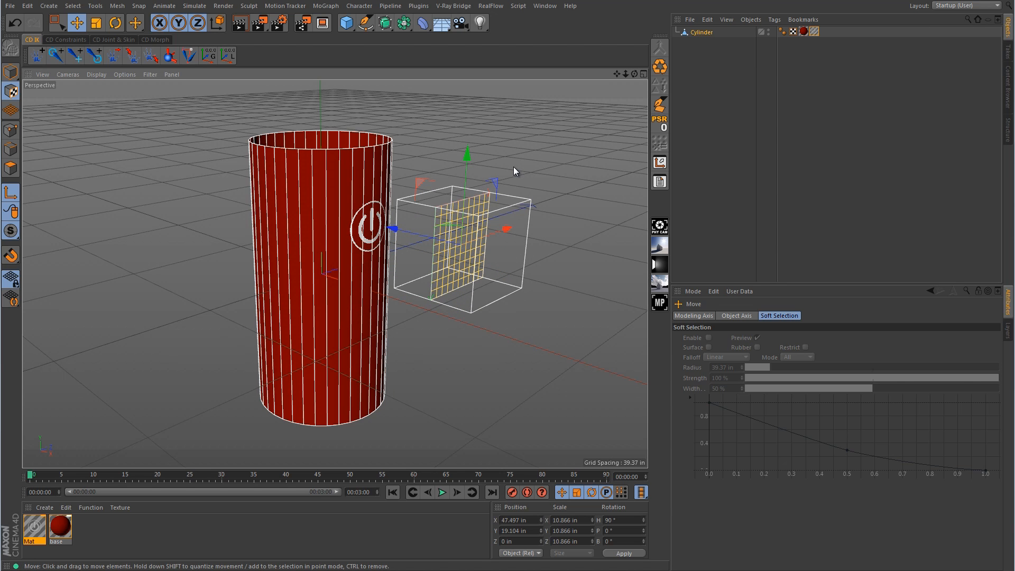
Step: Render the viewport and inspect the power logo's placement on the cylinder from another angle
{"action": "left_click", "coordinate": [239, 22]}
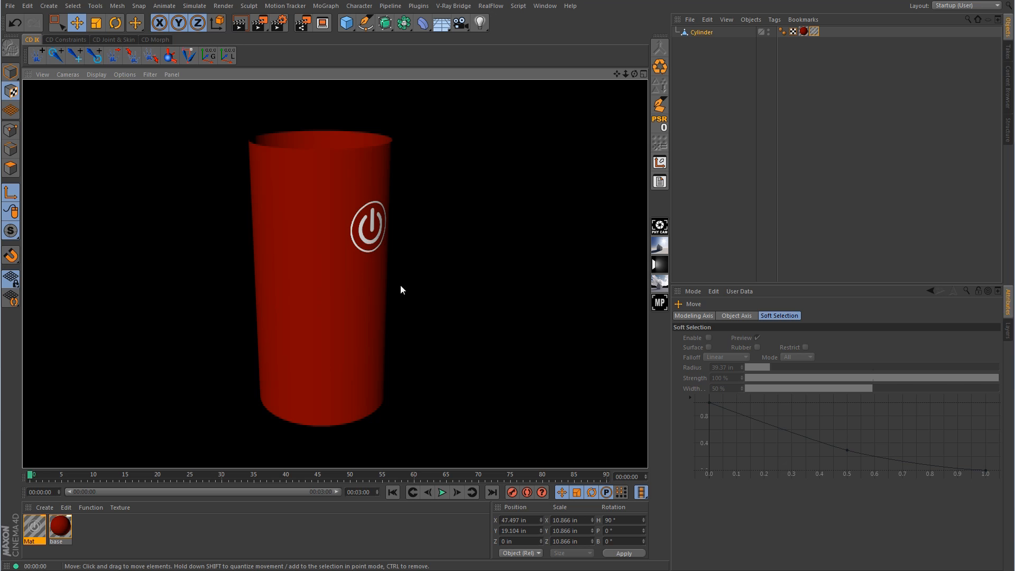
{"action": "left_click_drag", "start_coordinate": [351, 328], "coordinate": [520, 324], "text": "alt"}
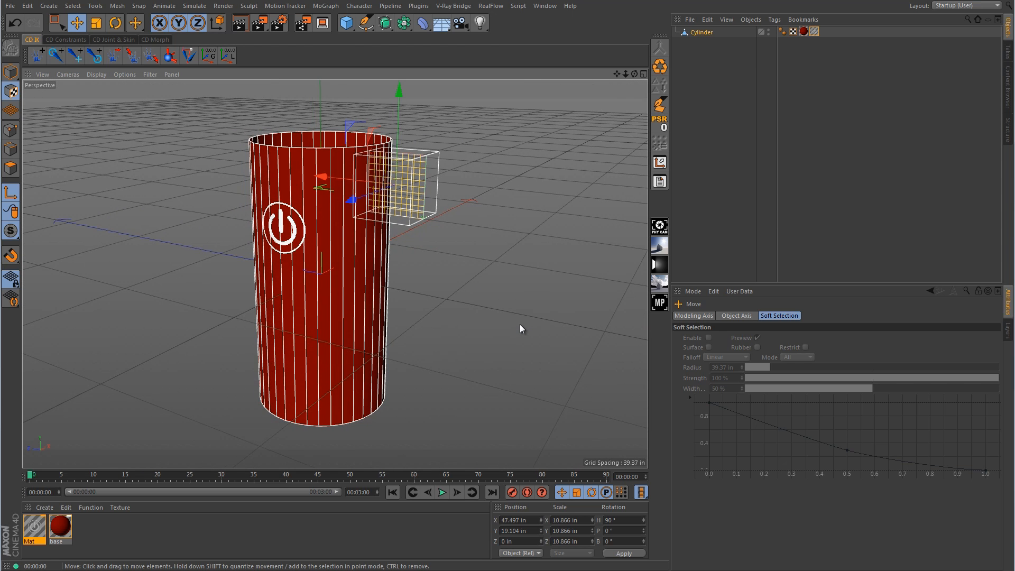
Step: Render the logo view, orbit around the cylinder, and set the power-button texture tag's side to Front
{"action": "left_click", "coordinate": [240, 23]}
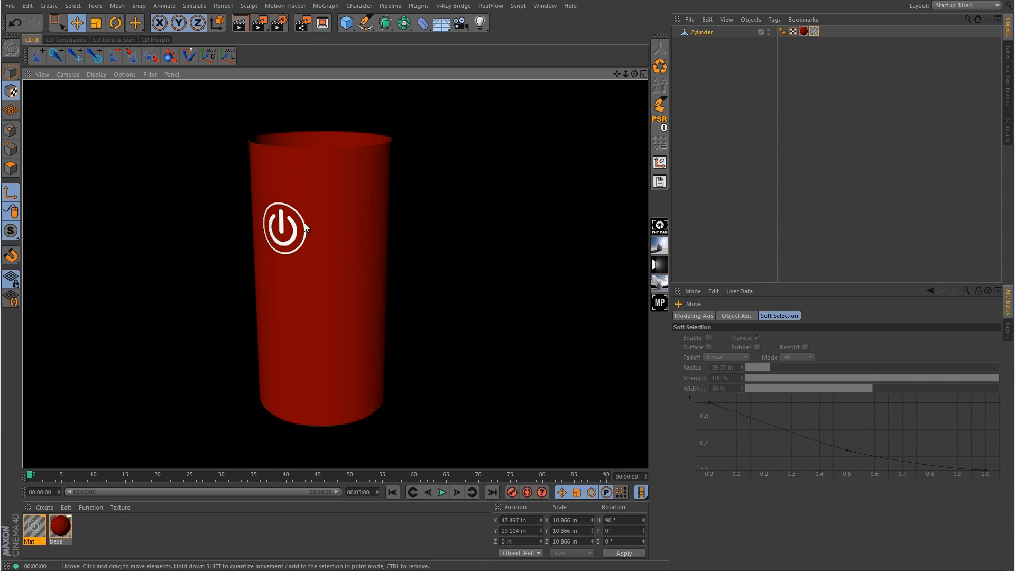
{"action": "left_click_drag", "start_coordinate": [459, 293], "coordinate": [277, 296]}
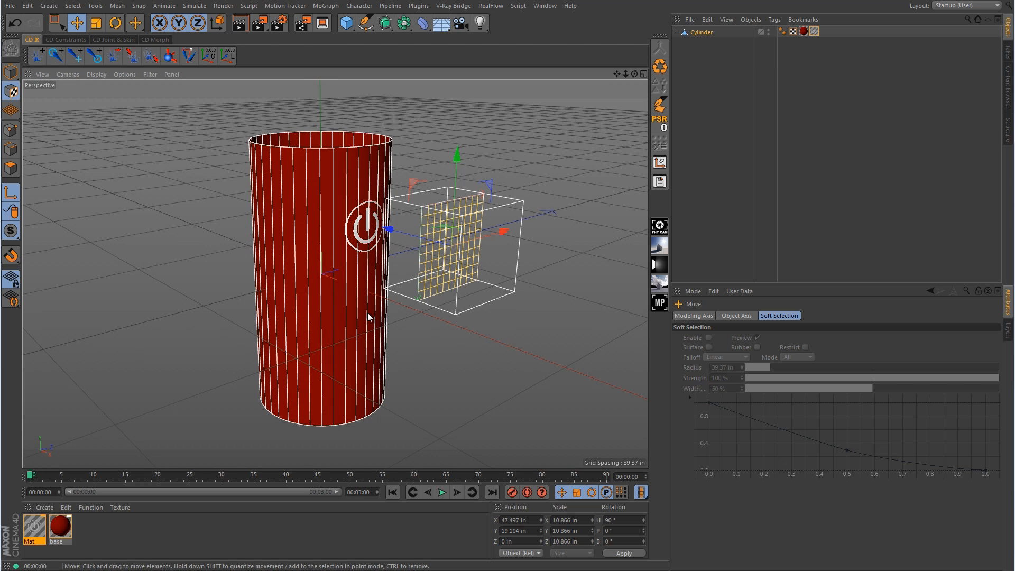
{"action": "left_click", "coordinate": [814, 32]}
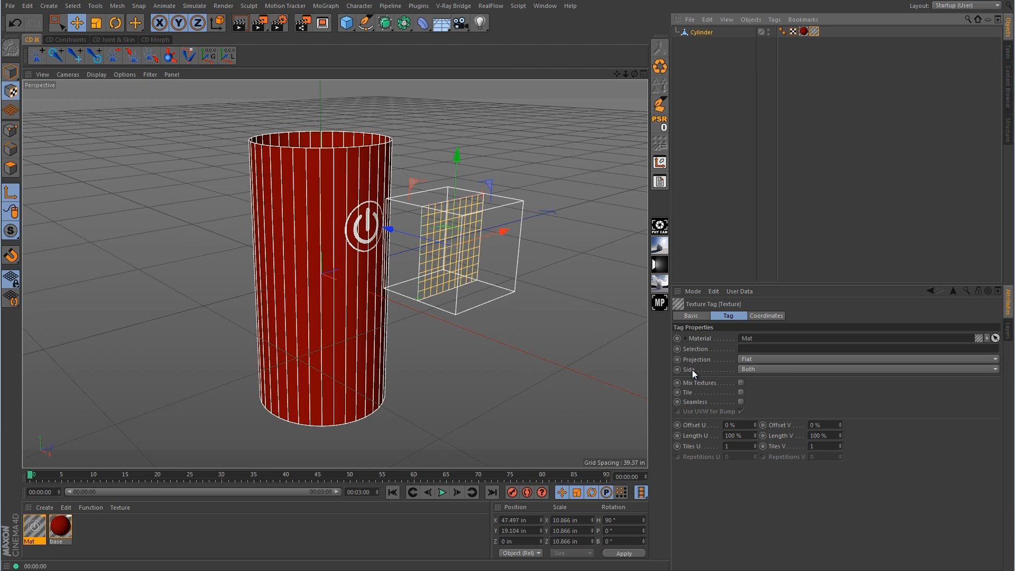
{"action": "left_click", "coordinate": [760, 369]}
{"action": "left_click", "coordinate": [760, 395]}
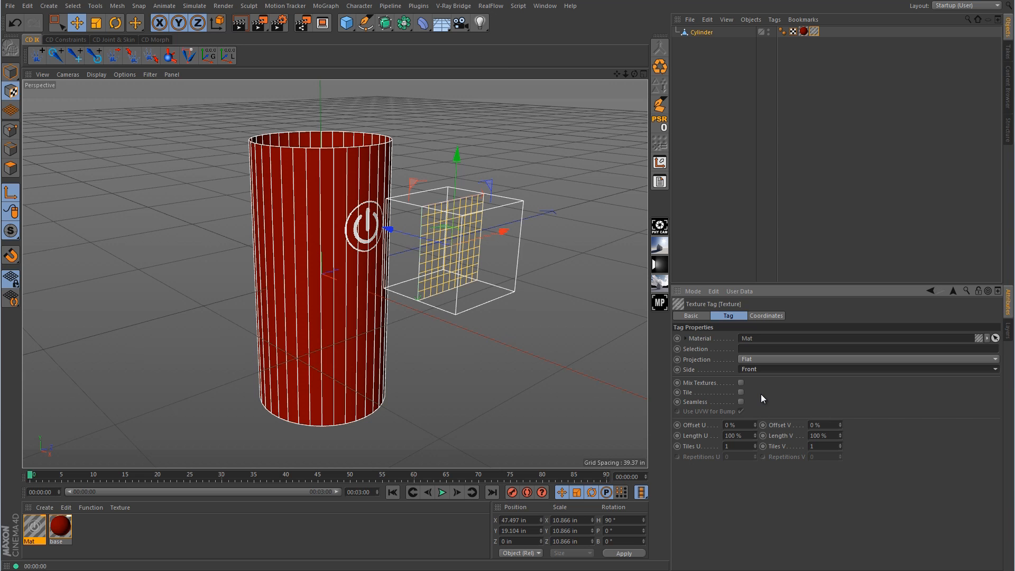
Step: Render the cylinder from both sides to check the Front-only logo projection
{"action": "left_click", "coordinate": [240, 23]}
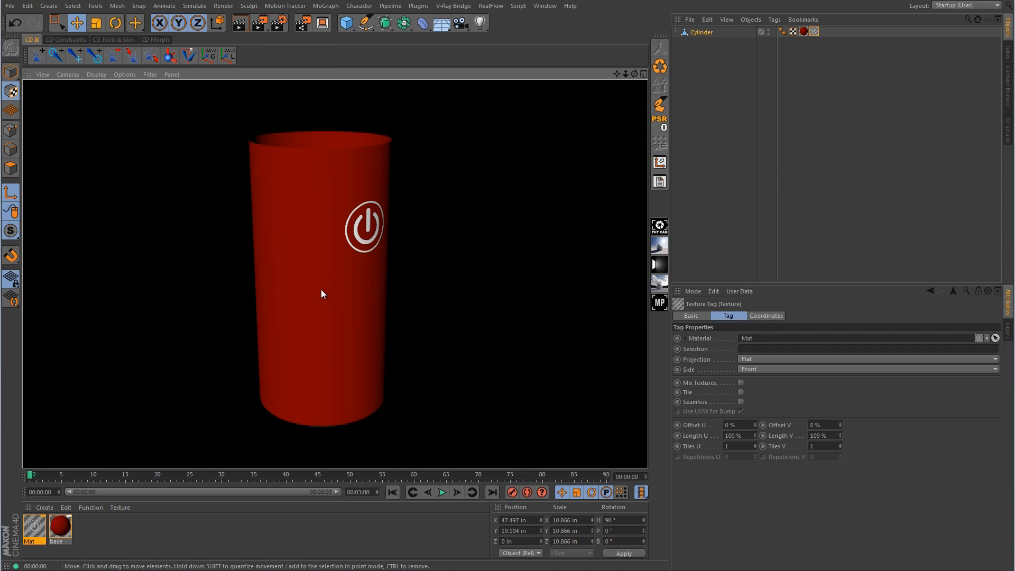
{"action": "left_click_drag", "start_coordinate": [321, 289], "coordinate": [410, 259], "text": "alt"}
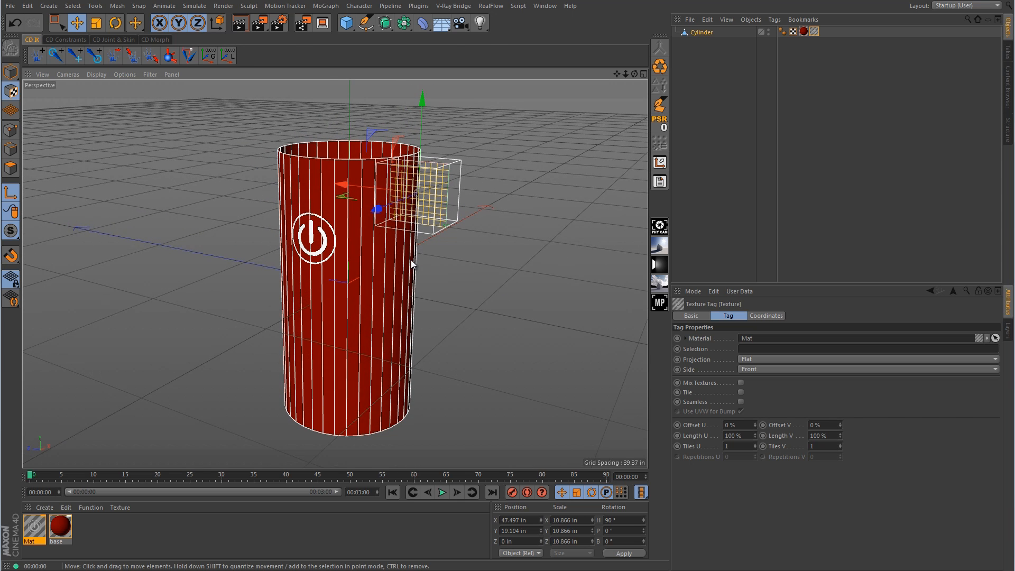
{"action": "left_click", "coordinate": [235, 28]}
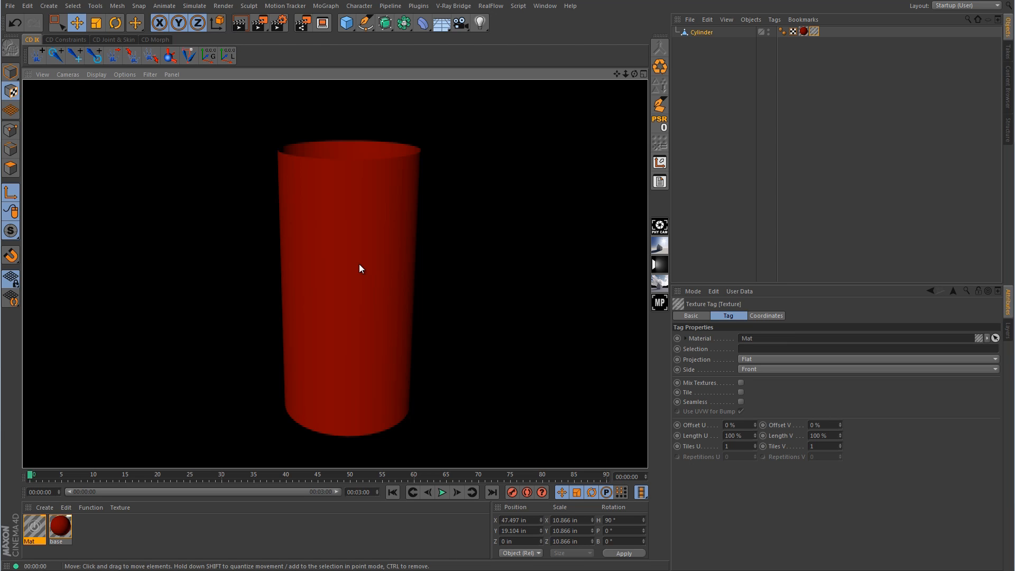
{"action": "left_click_drag", "start_coordinate": [519, 278], "coordinate": [485, 392], "text": "alt"}
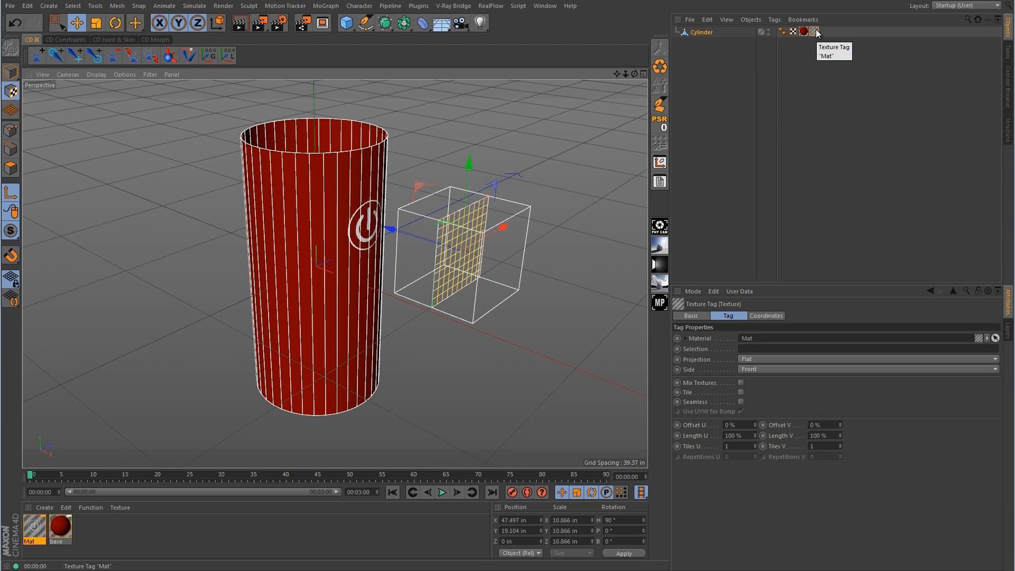
Step: Duplicate the power-button texture tag and lower the copy's projection to about -6.4 in on Y
{"action": "left_click_drag", "start_coordinate": [814, 33], "coordinate": [826, 33], "text": "ctrl"}
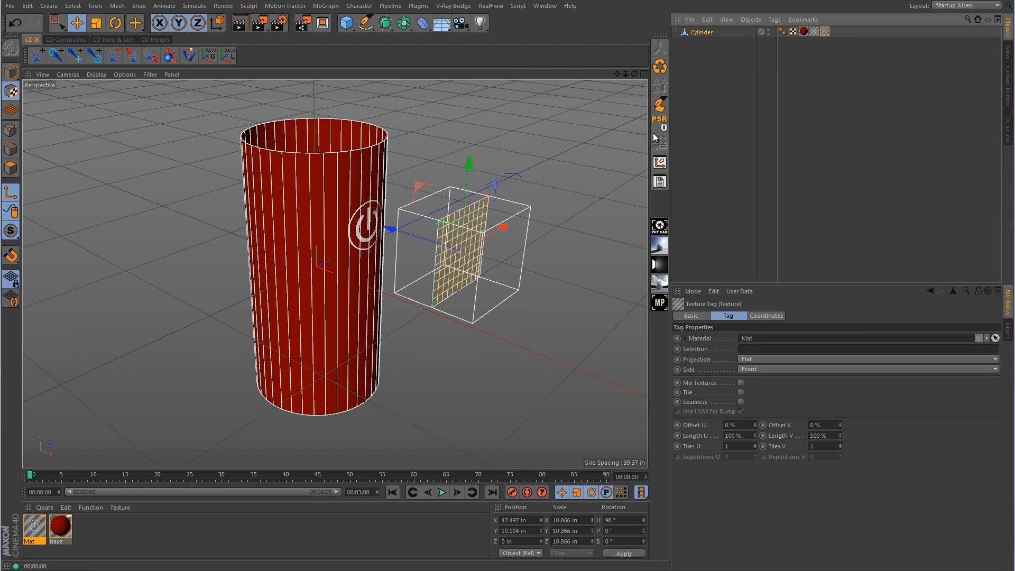
{"action": "left_click_drag", "start_coordinate": [468, 166], "coordinate": [467, 264]}
{"action": "left_click", "coordinate": [234, 26]}
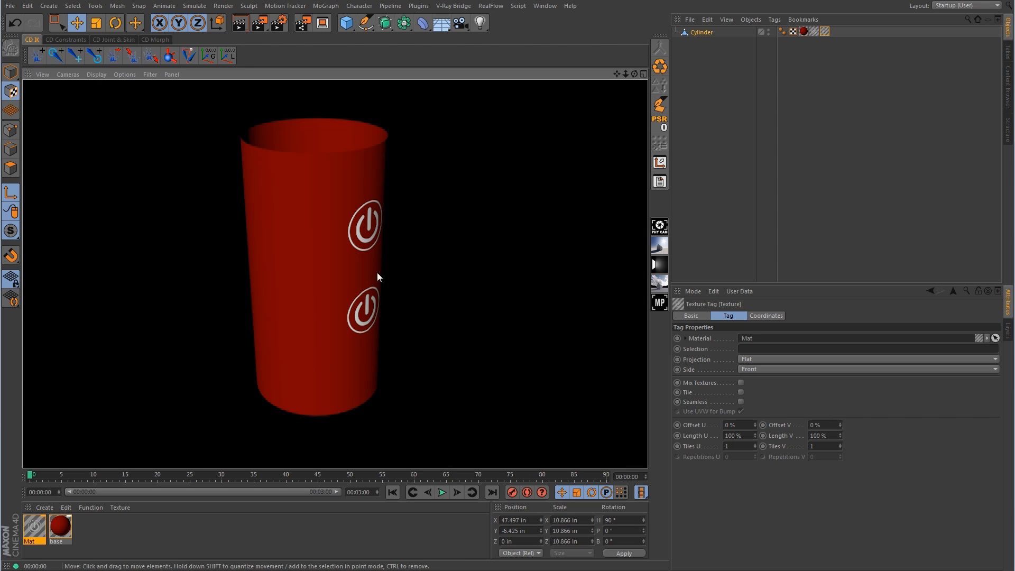
Step: Render the opposite side of the cylinder to check the projection of both logos
{"action": "left_click_drag", "start_coordinate": [282, 284], "coordinate": [490, 275], "text": "alt"}
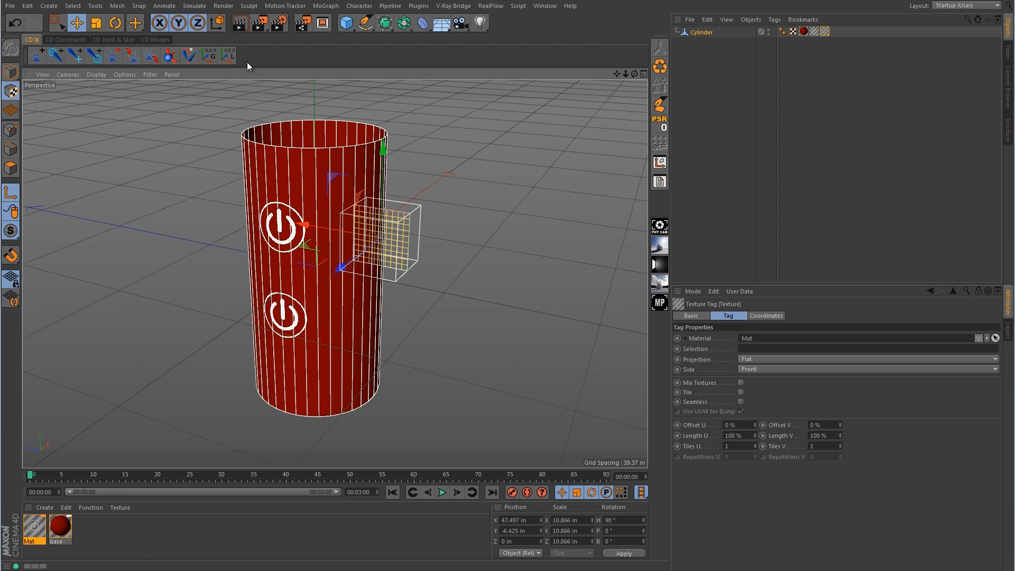
{"action": "left_click", "coordinate": [249, 26]}
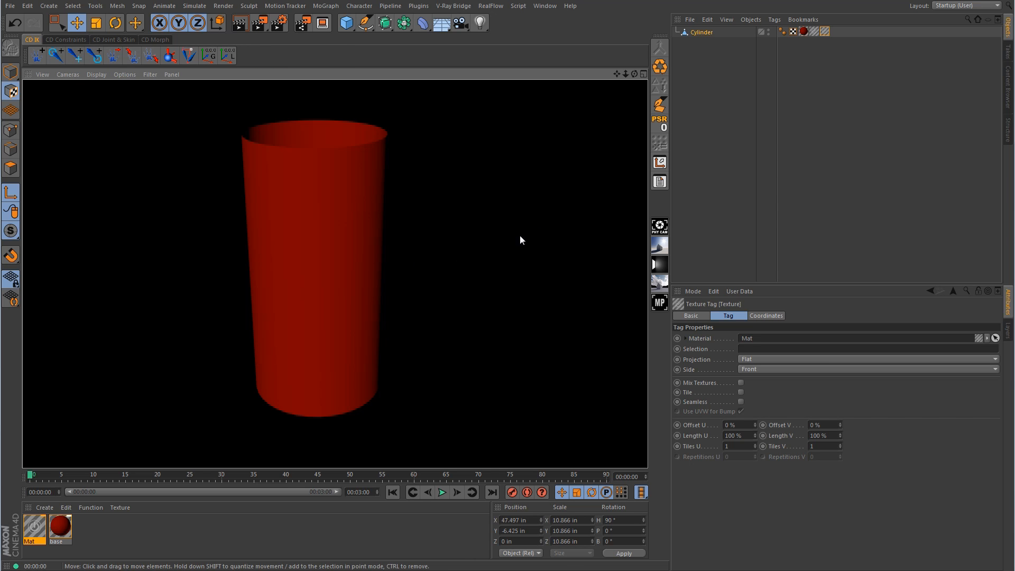
{"action": "left_click_drag", "start_coordinate": [519, 236], "coordinate": [330, 223], "text": "alt"}
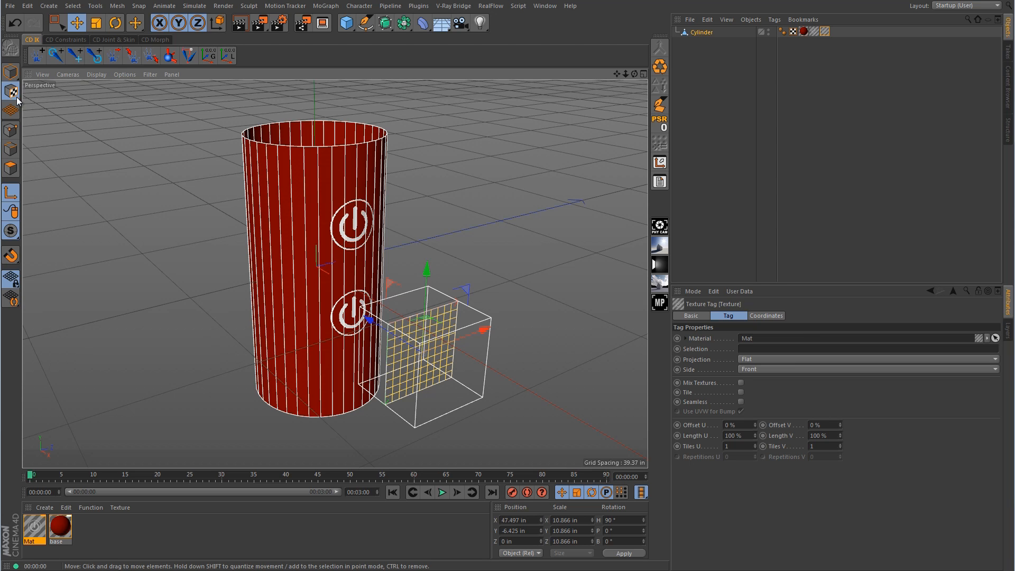
Step: Return to model mode, deselect the cylinder, and create a V-Ray Advanced Material
{"action": "left_click", "coordinate": [10, 71]}
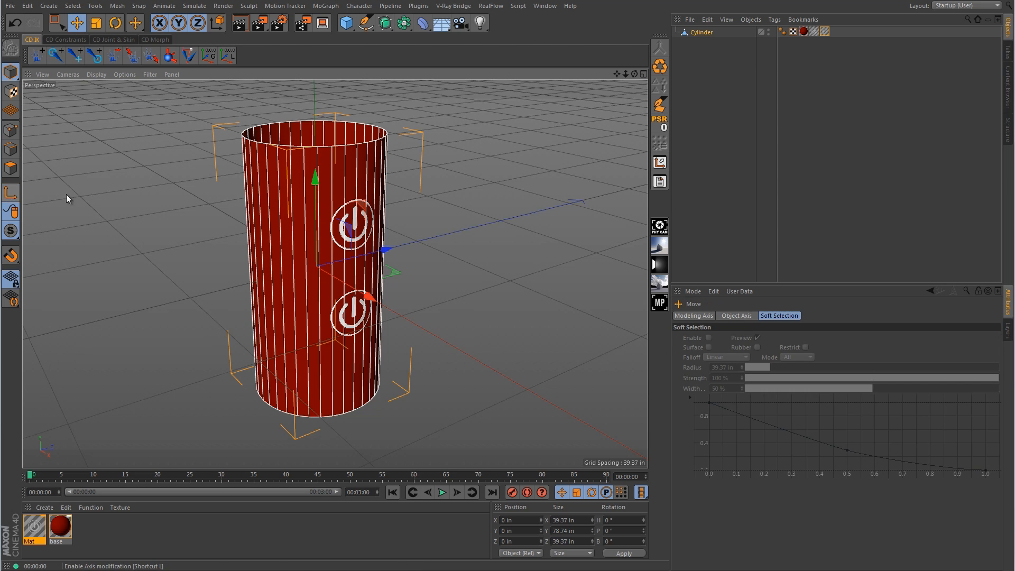
{"action": "left_click", "coordinate": [843, 115]}
{"action": "left_click", "coordinate": [44, 508]}
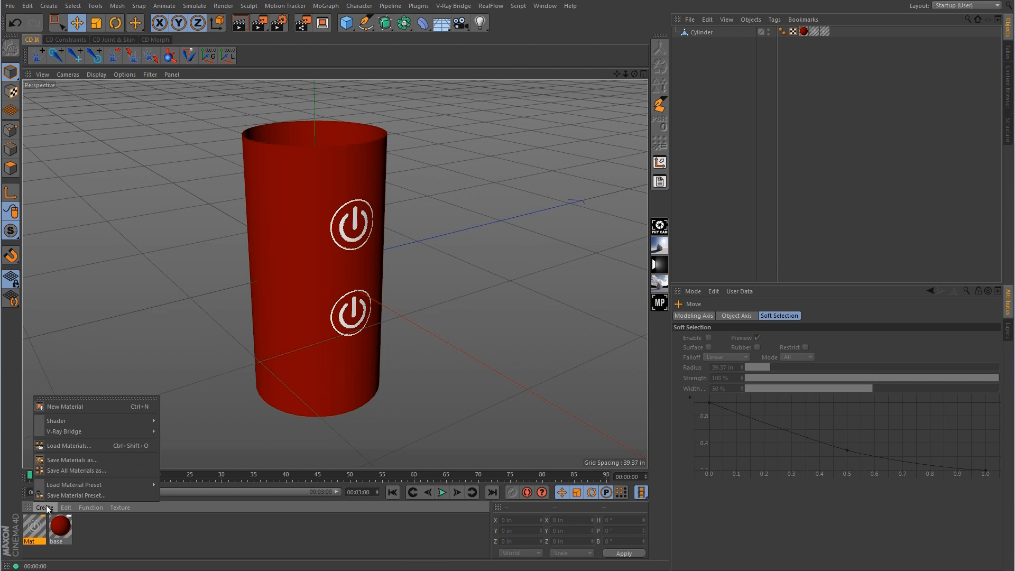
{"action": "mouse_move", "coordinate": [86, 431]}
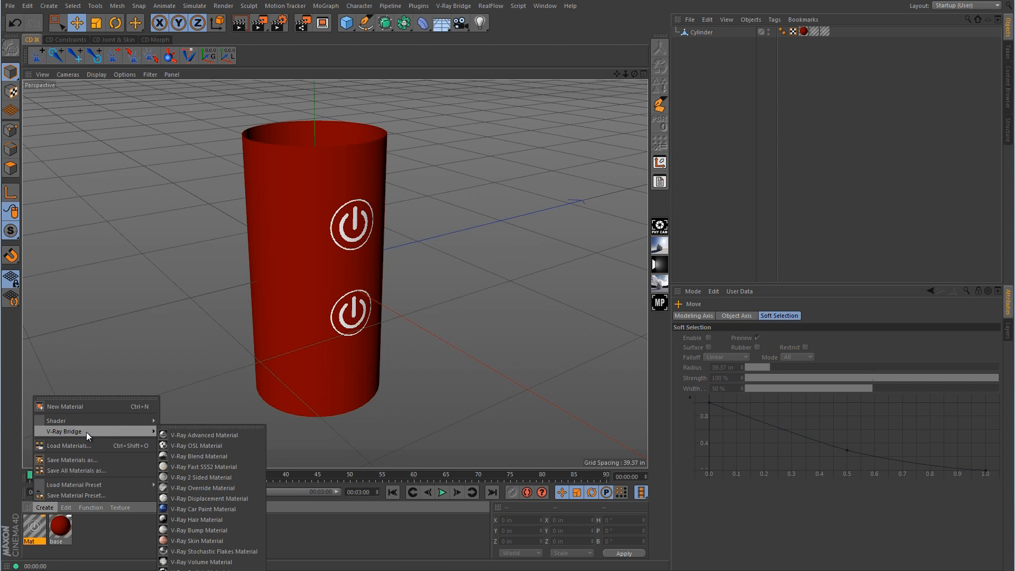
{"action": "left_click", "coordinate": [175, 439]}
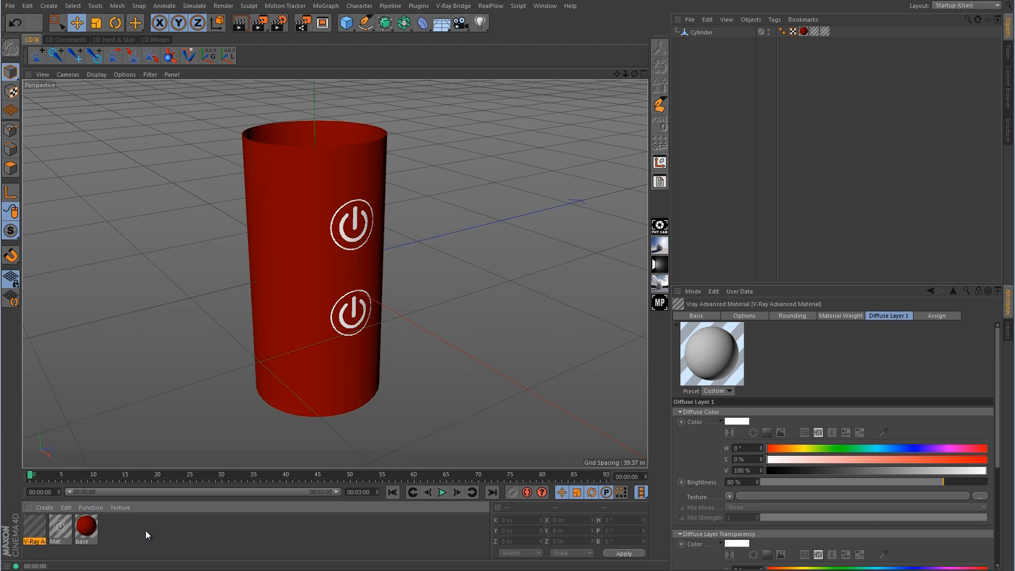
Step: Set the new V-Ray material's Diffuse Layer 1 color to red (H 0°, S 100%, V about 61.4%) and check the active renderer
{"action": "double_click", "coordinate": [35, 526]}
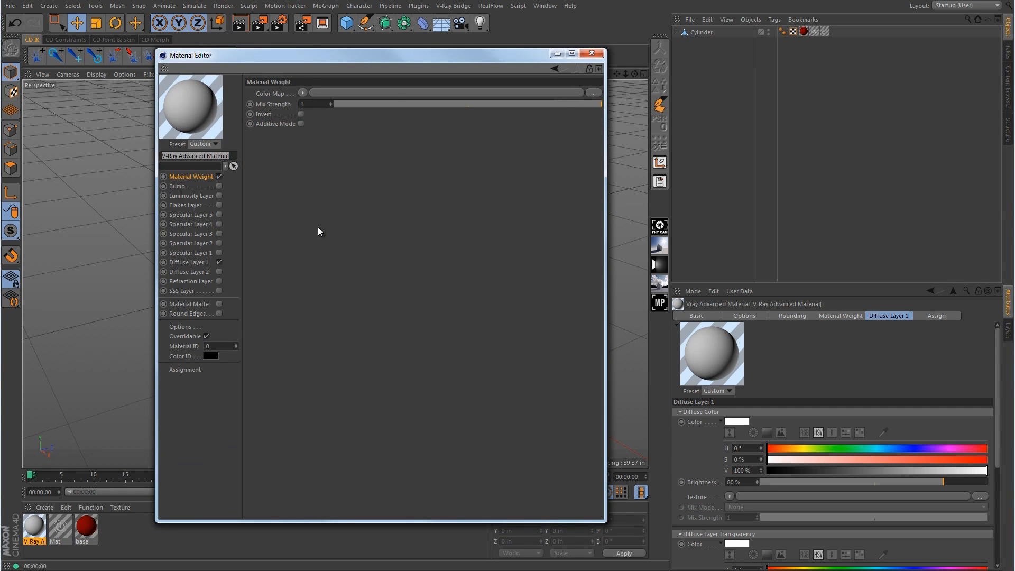
{"action": "left_click", "coordinate": [188, 264]}
{"action": "left_click", "coordinate": [339, 113]}
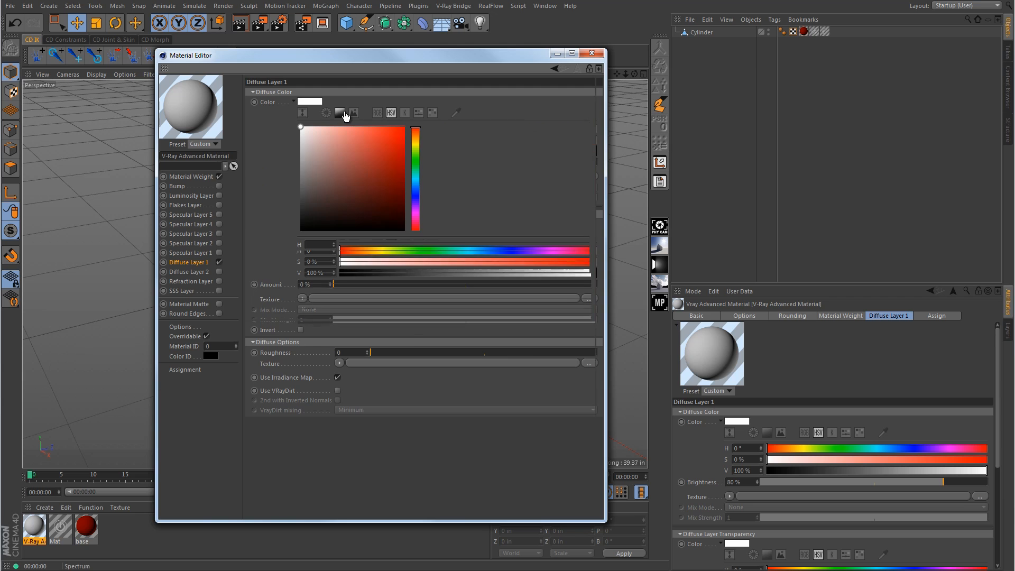
{"action": "left_click_drag", "start_coordinate": [379, 163], "coordinate": [416, 166]}
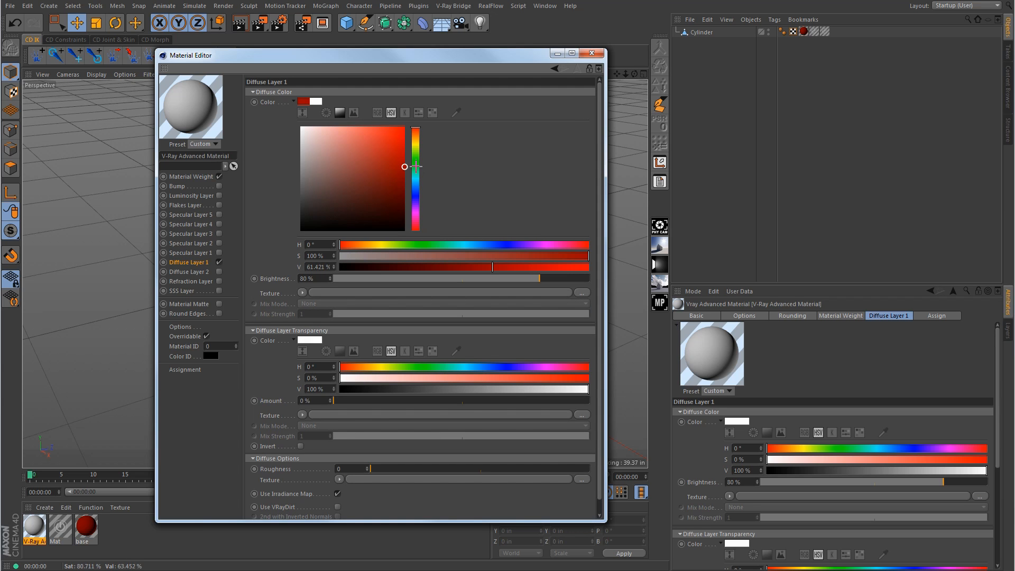
{"action": "left_click", "coordinate": [592, 53]}
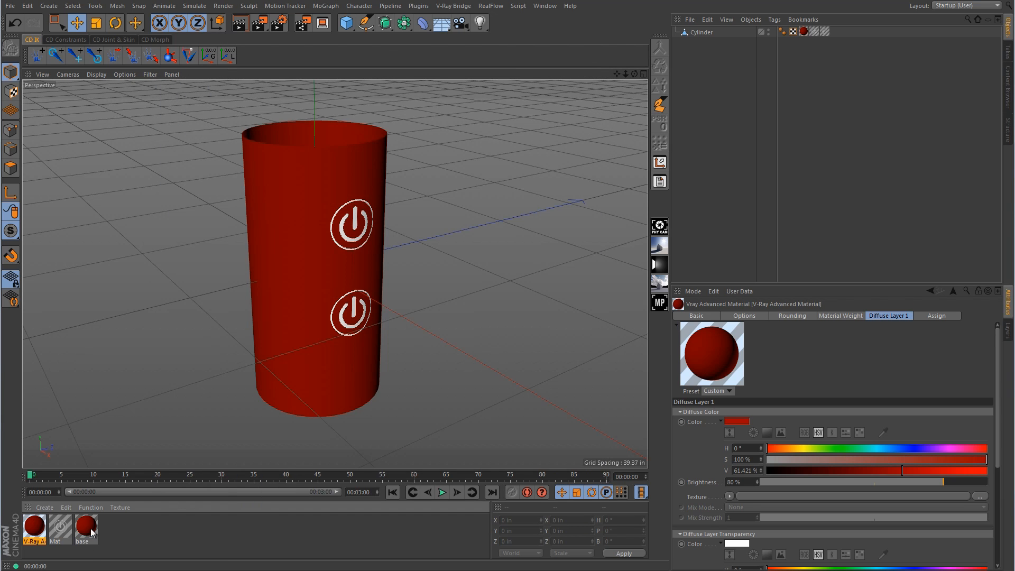
{"action": "left_click", "coordinate": [279, 24]}
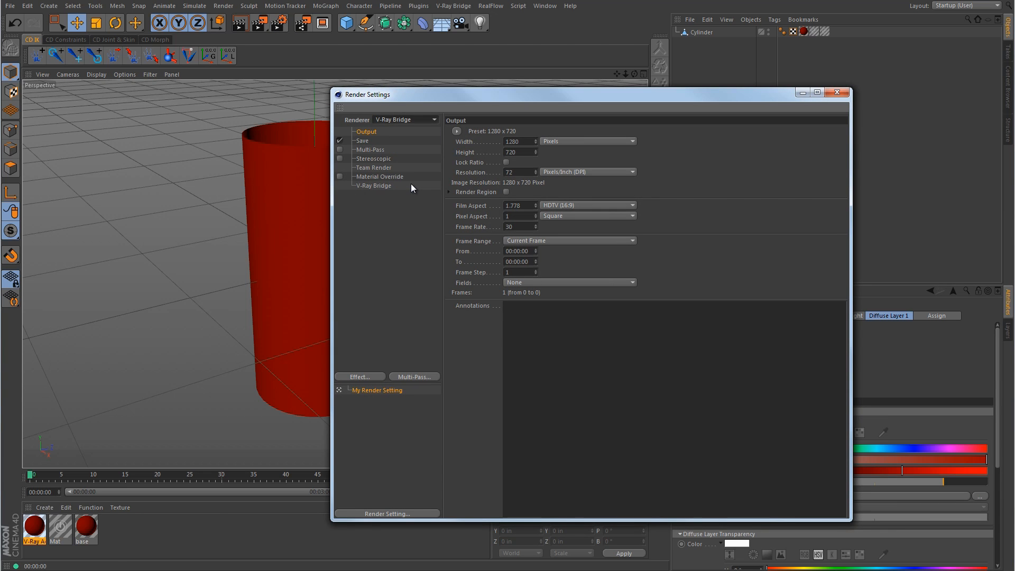
{"action": "left_click", "coordinate": [844, 90]}
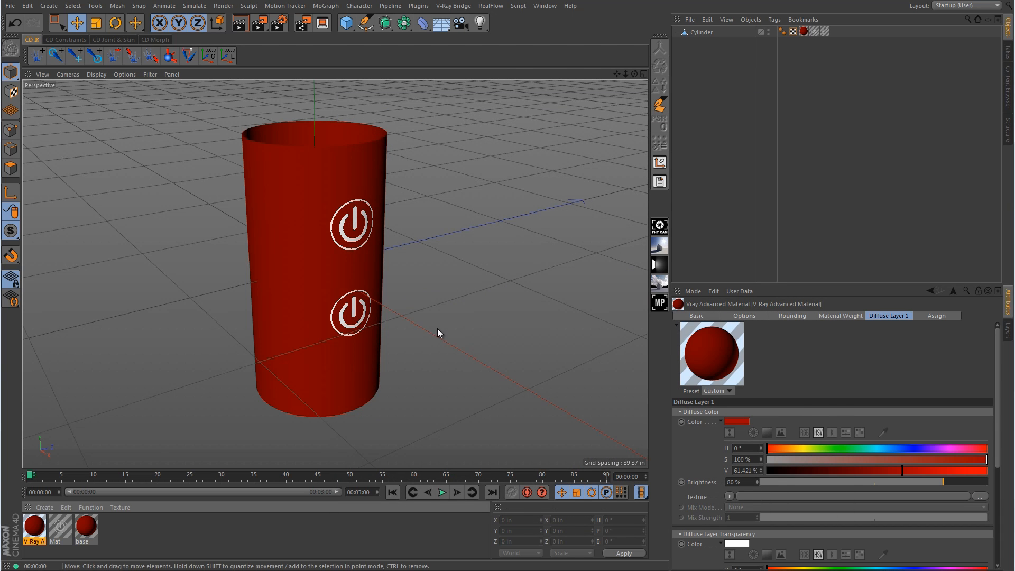
Step: Create a second V-Ray Advanced Material and name it "power 1"
{"action": "left_click", "coordinate": [37, 509]}
{"action": "mouse_move", "coordinate": [90, 429]}
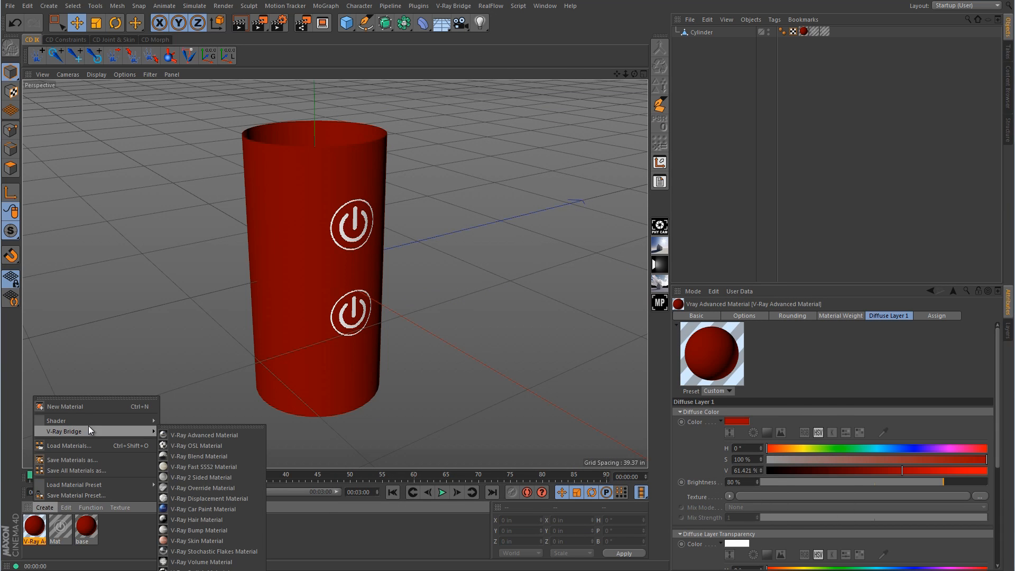
{"action": "left_click", "coordinate": [198, 432]}
{"action": "double_click", "coordinate": [35, 525]}
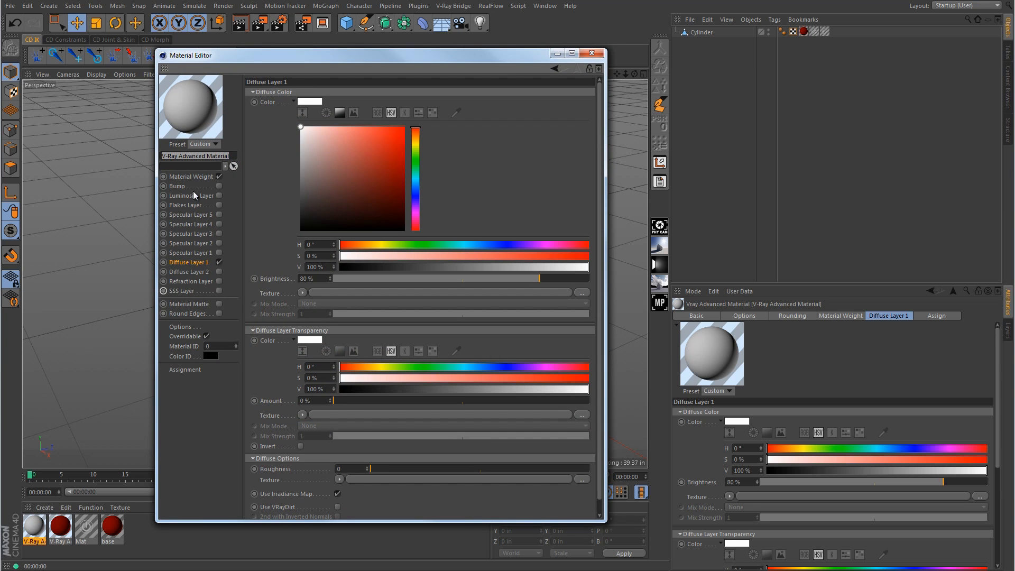
{"action": "type", "text": "power 1"}
{"action": "key", "text": "Return"}
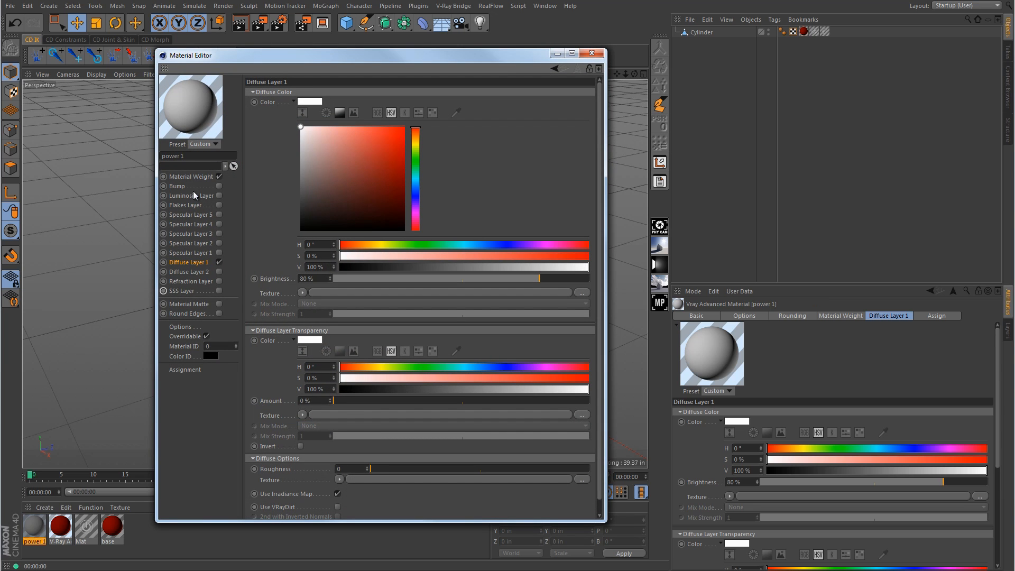
Step: Rename the red V-Ray Advanced Material as "base" and close the material editor
{"action": "left_click", "coordinate": [68, 526]}
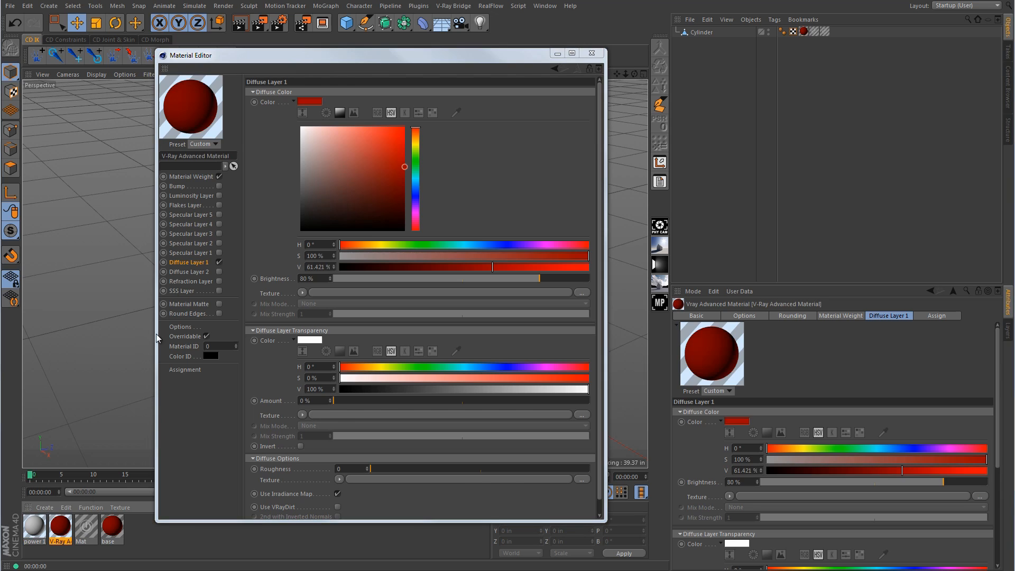
{"action": "left_click", "coordinate": [203, 156]}
{"action": "left_click_drag", "start_coordinate": [227, 155], "coordinate": [140, 162]}
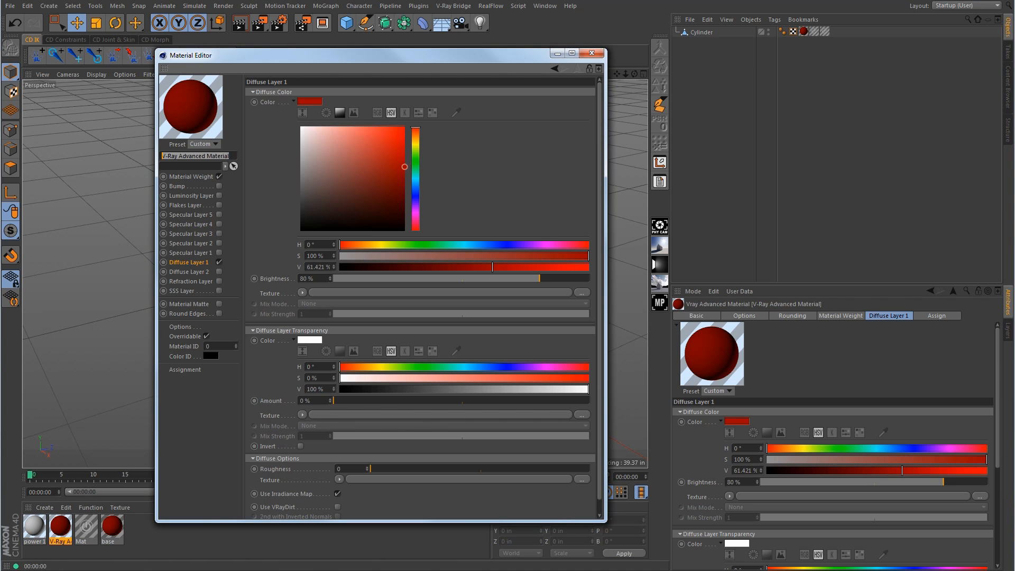
{"action": "type", "text": "base"}
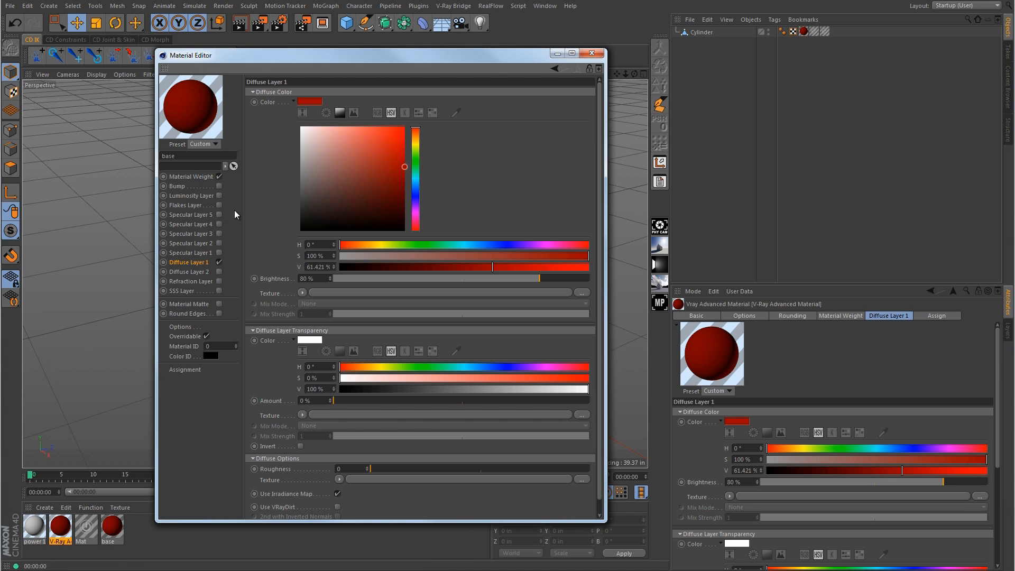
{"action": "left_click", "coordinate": [274, 206]}
{"action": "left_click", "coordinate": [591, 53]}
Step: Load the power button PNG from the tex folder as the power 1 material's Material Weight color map, without copying it into the project
{"action": "double_click", "coordinate": [28, 526]}
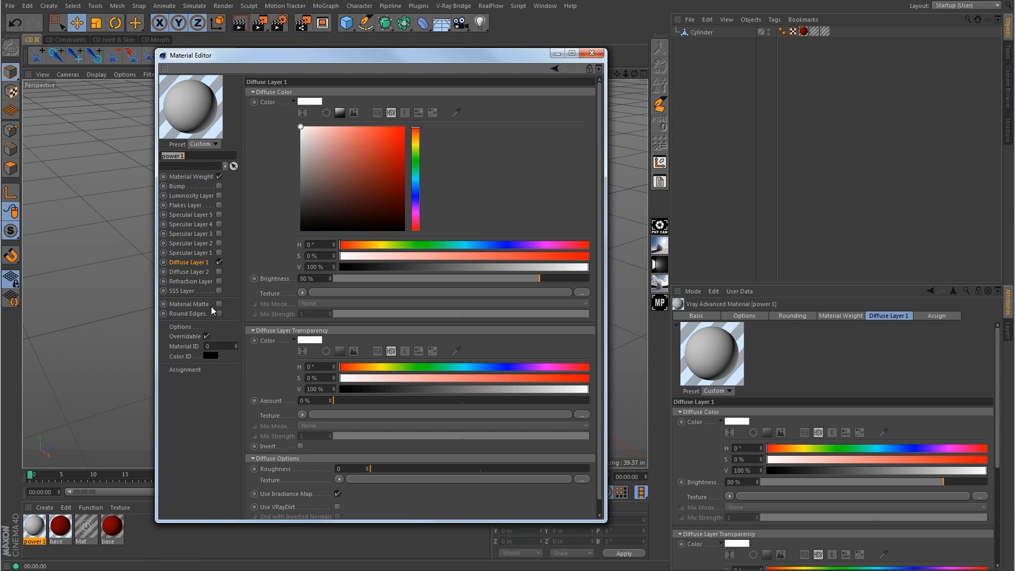
{"action": "left_click", "coordinate": [192, 177]}
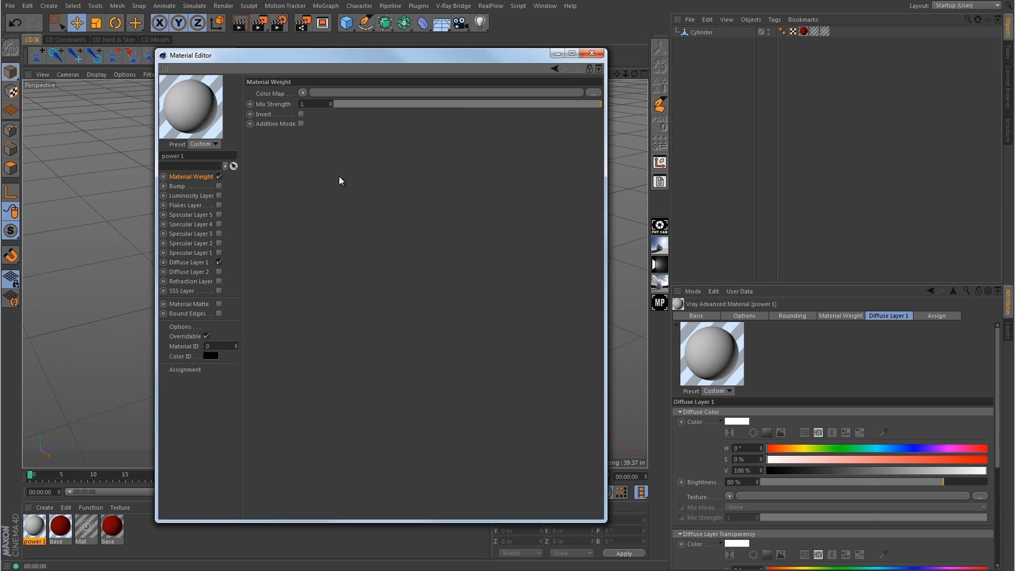
{"action": "key", "text": "alt+Tab"}
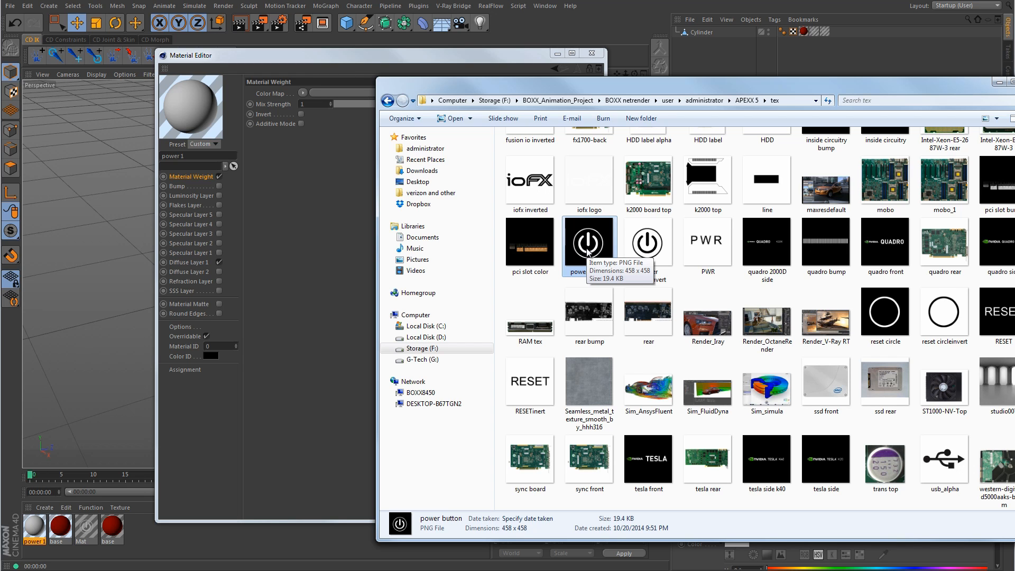
{"action": "left_click_drag", "start_coordinate": [588, 252], "coordinate": [338, 95]}
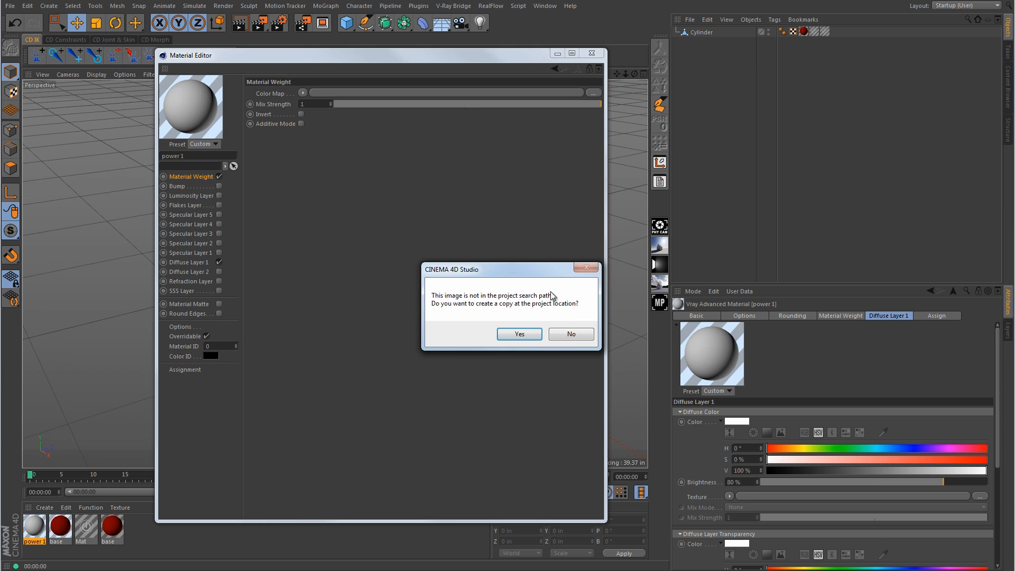
{"action": "left_click", "coordinate": [575, 334]}
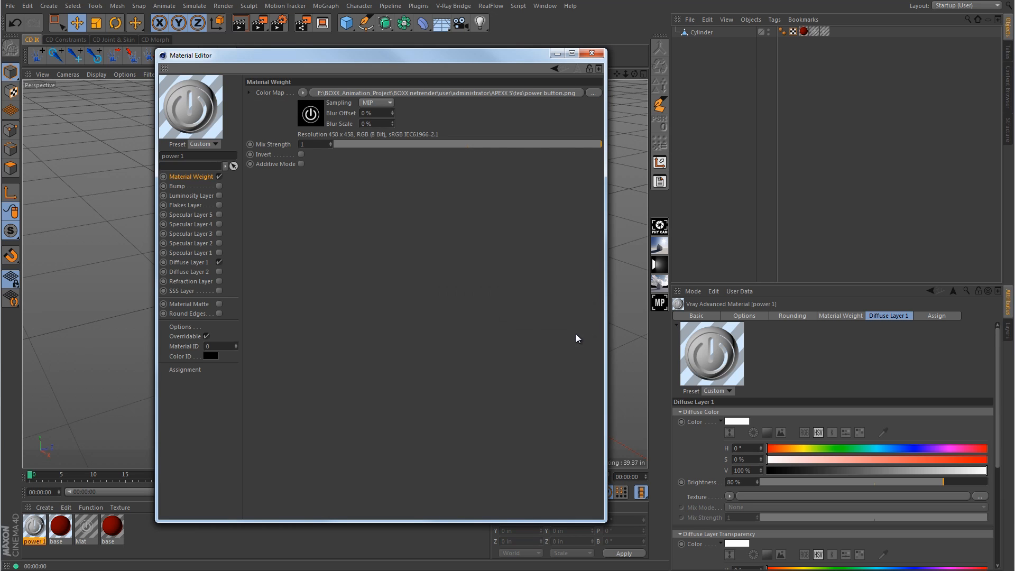
Step: Show the power 1 material's preview on a plane and try the Material Weight's Invert option on and off
{"action": "right_click", "coordinate": [198, 117]}
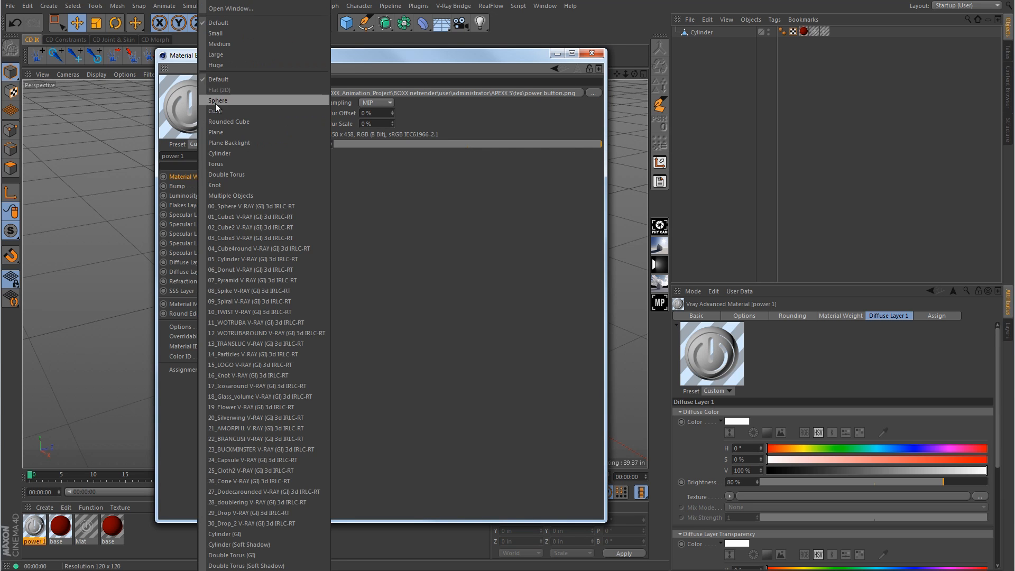
{"action": "left_click", "coordinate": [229, 132]}
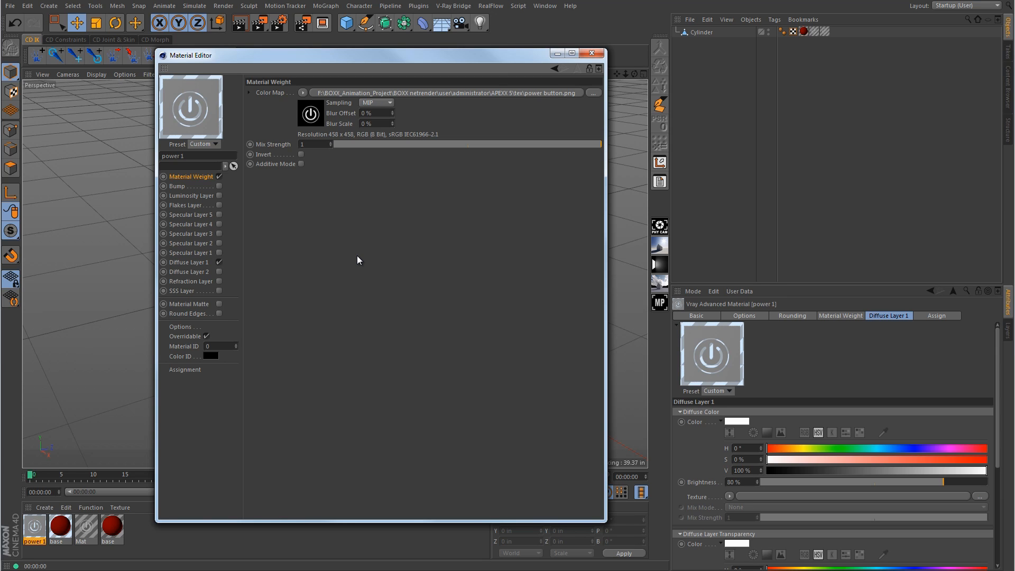
{"action": "left_click", "coordinate": [302, 155]}
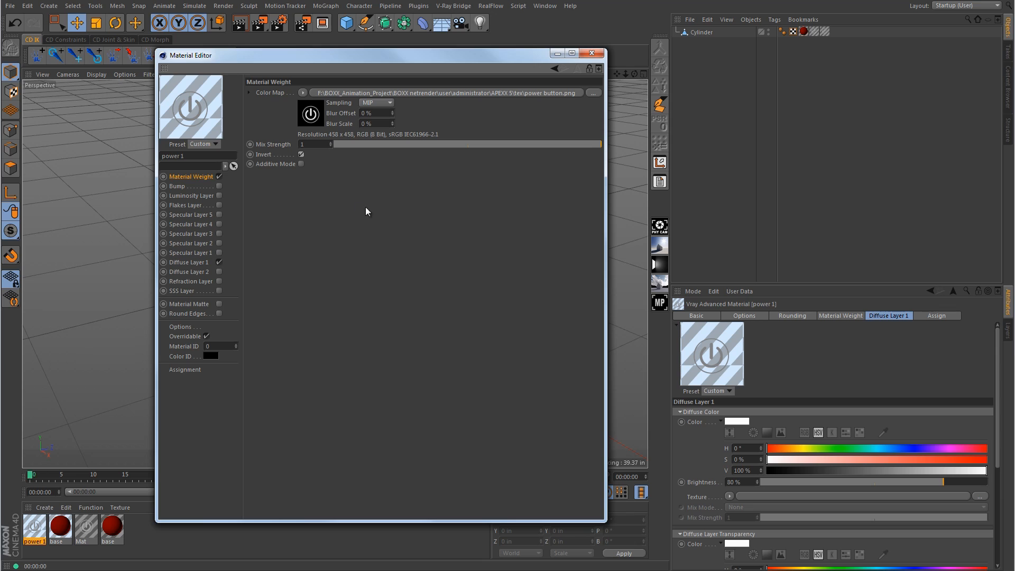
{"action": "left_click", "coordinate": [301, 155]}
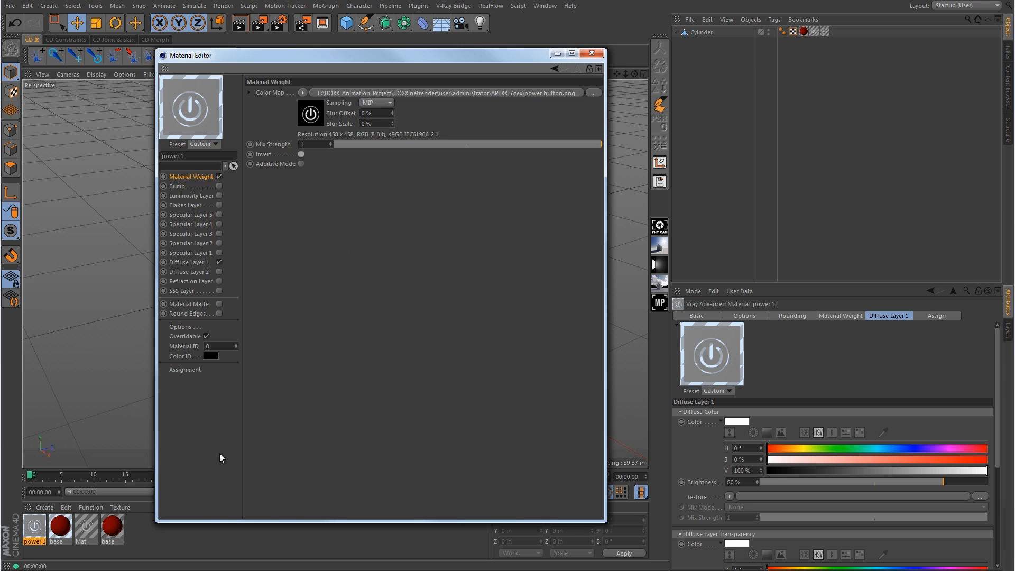
Step: Replace the power 1 Material Weight color map with power buttoninvert from the tex folder and close the material editor
{"action": "key", "text": "alt+Tab"}
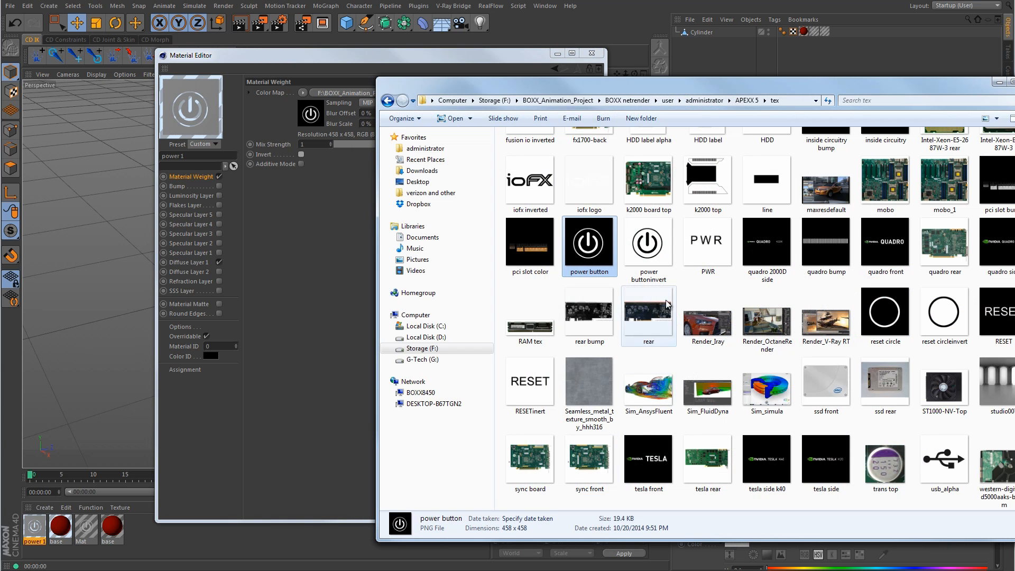
{"action": "left_click", "coordinate": [648, 244]}
{"action": "left_click_drag", "start_coordinate": [649, 245], "coordinate": [334, 95]}
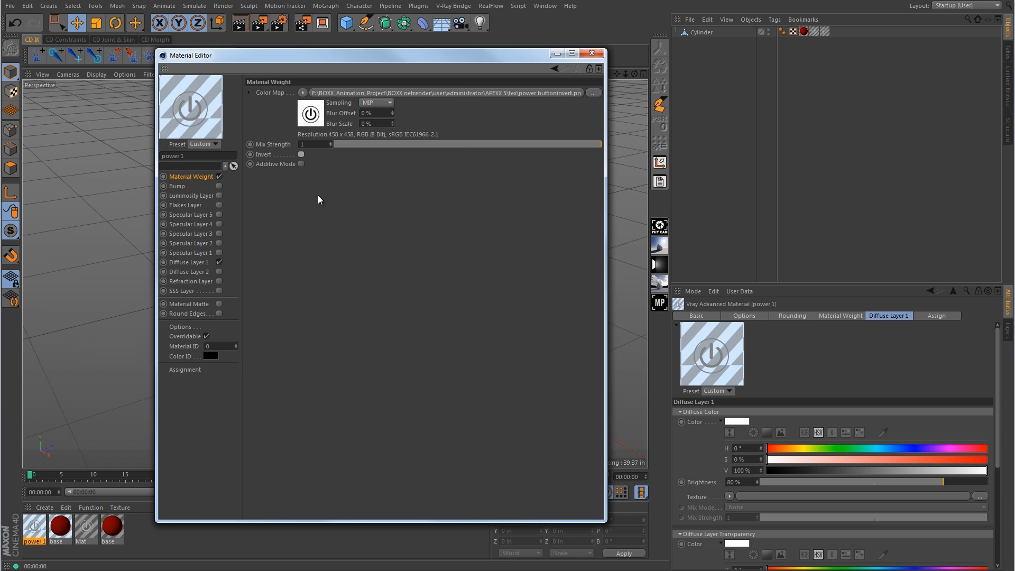
{"action": "left_click", "coordinate": [591, 52]}
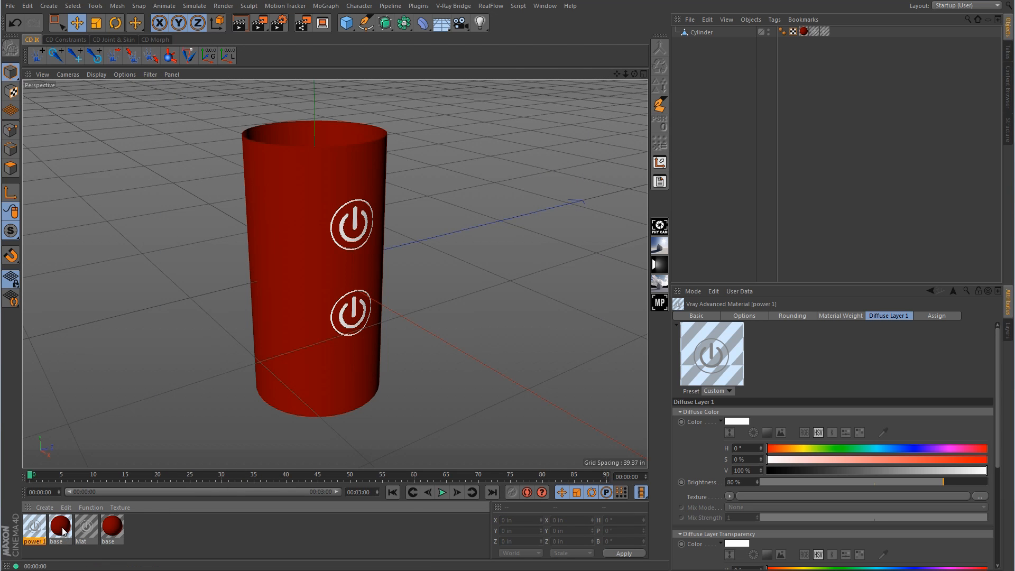
Step: Assign the V-Ray base and power 1 materials to the cylinder's first two texture tags and delete the remaining Mat tag
{"action": "left_click_drag", "start_coordinate": [63, 531], "coordinate": [802, 31]}
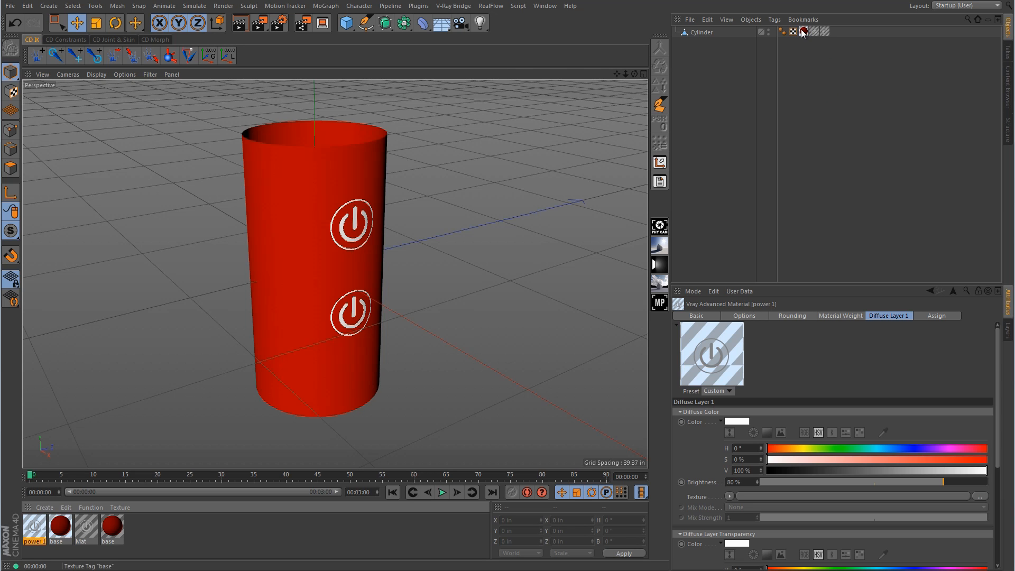
{"action": "left_click_drag", "start_coordinate": [35, 529], "coordinate": [813, 33]}
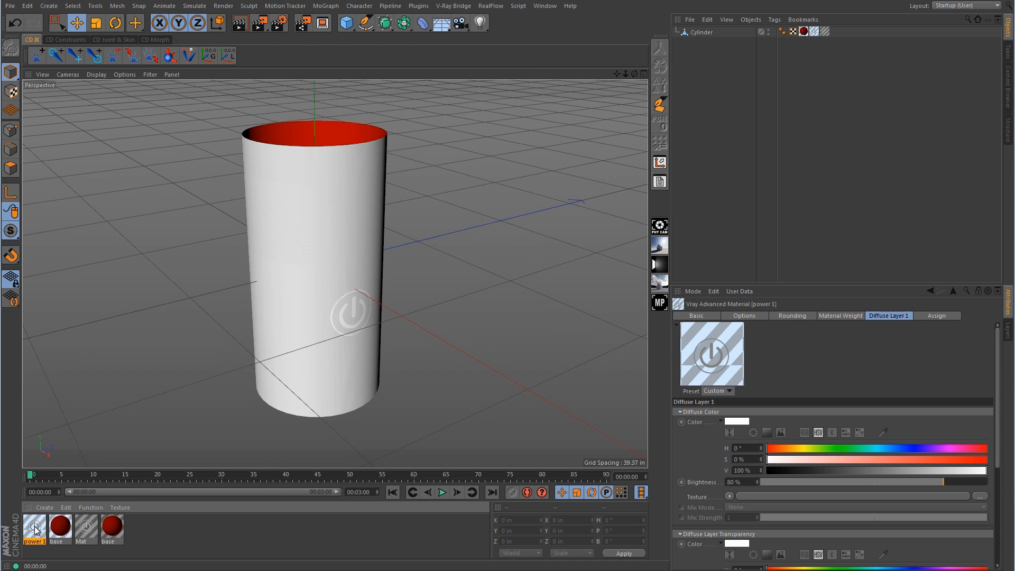
{"action": "left_click", "coordinate": [825, 31]}
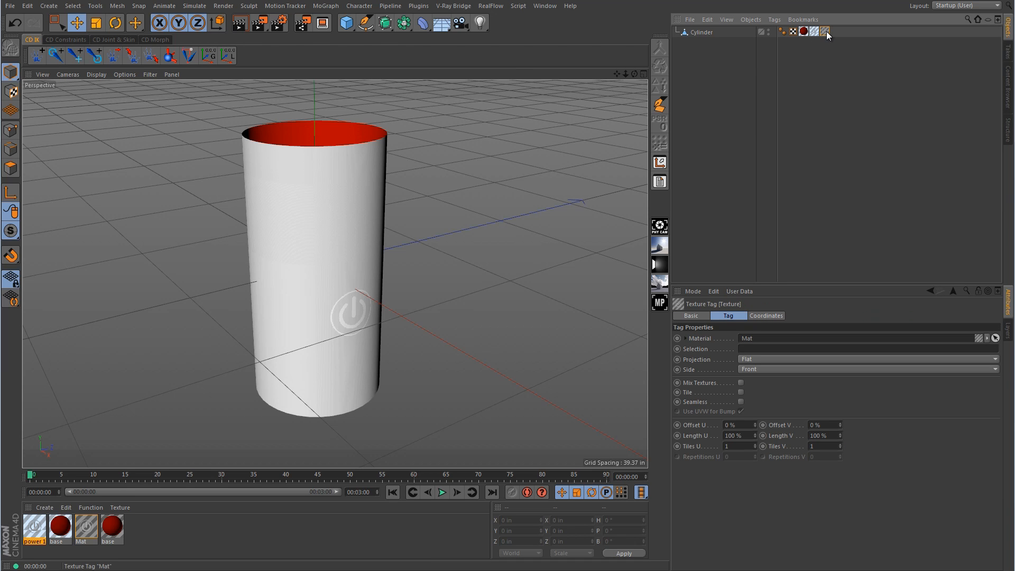
{"action": "key", "text": "Delete"}
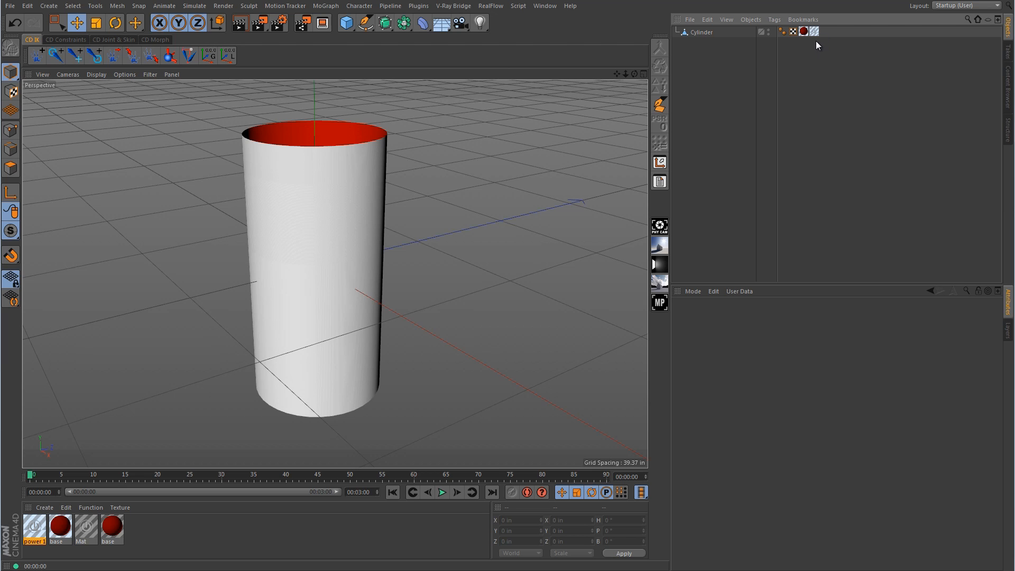
Step: Test-render the view, enable Mix Textures on the cylinder's power 1 texture tag, and render again
{"action": "left_click", "coordinate": [242, 23]}
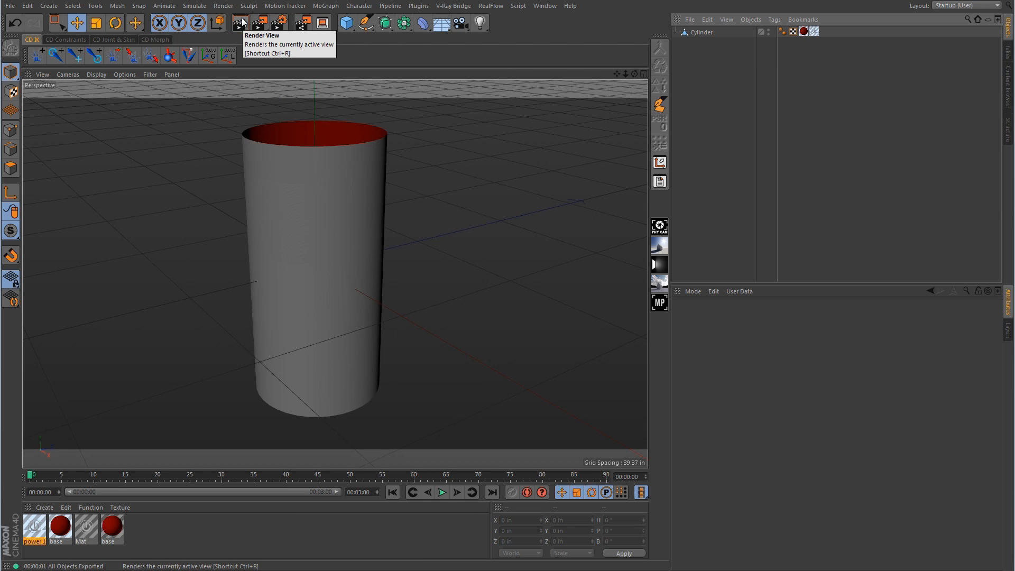
{"action": "left_click", "coordinate": [243, 22]}
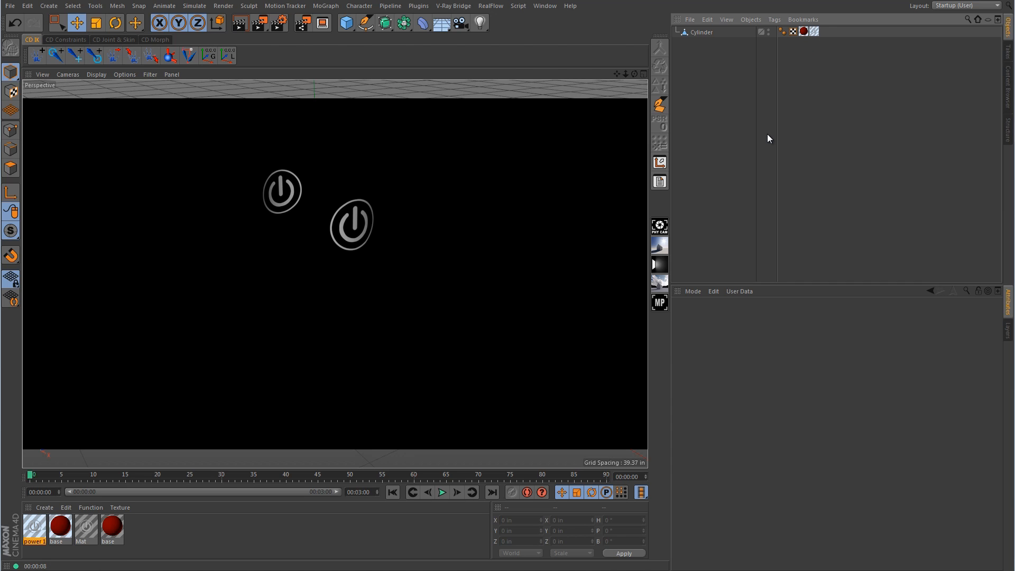
{"action": "left_click", "coordinate": [814, 31]}
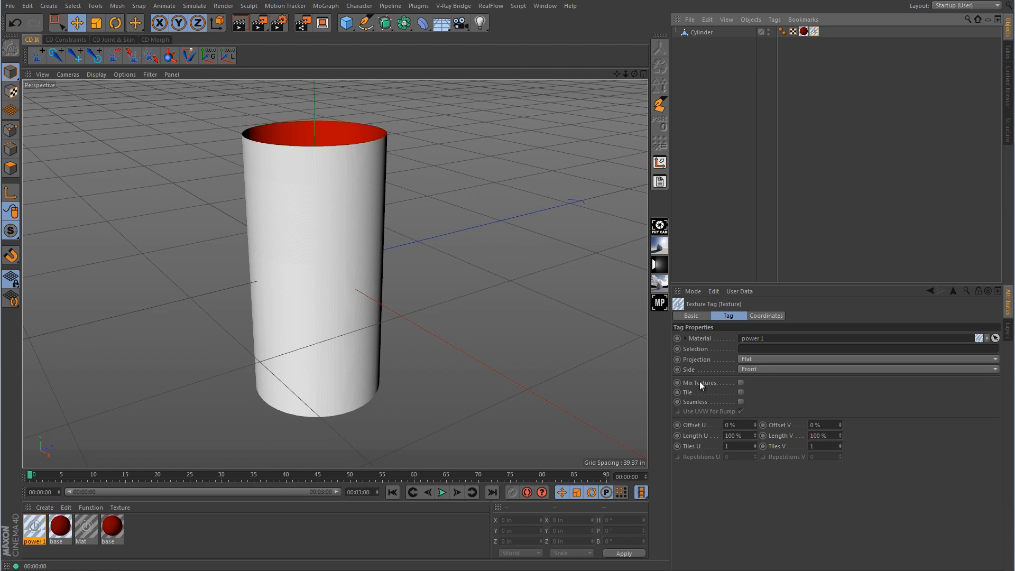
{"action": "left_click", "coordinate": [741, 382]}
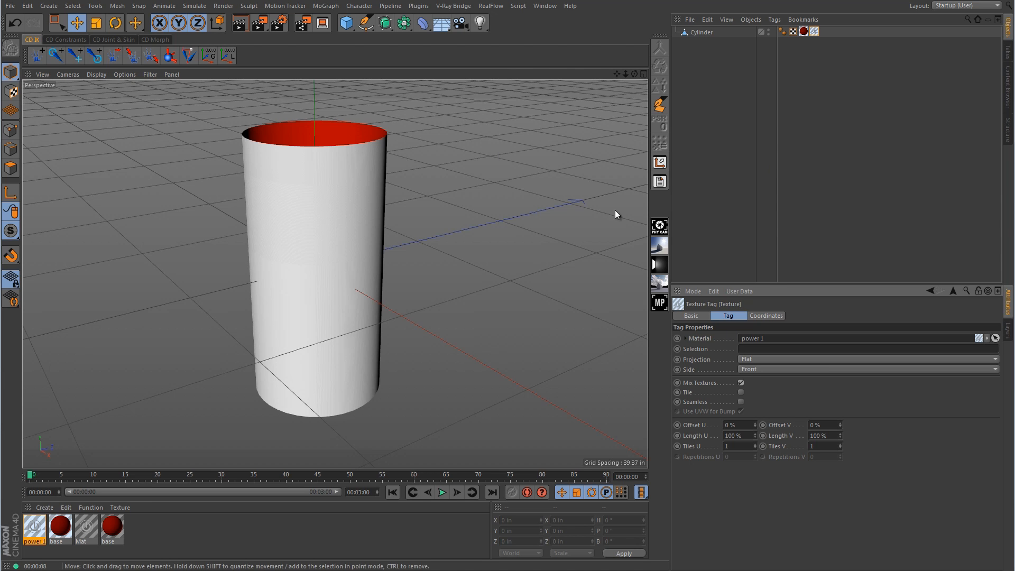
{"action": "left_click", "coordinate": [240, 23]}
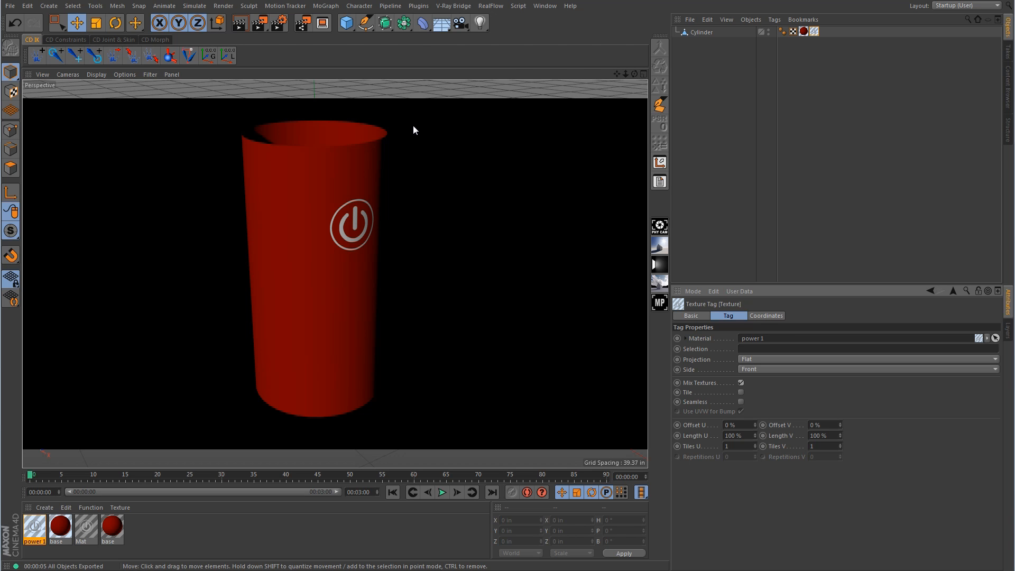
Step: Render the cylinder from another side to check how the power-button logo projects
{"action": "left_click_drag", "start_coordinate": [372, 284], "coordinate": [578, 279], "text": "alt"}
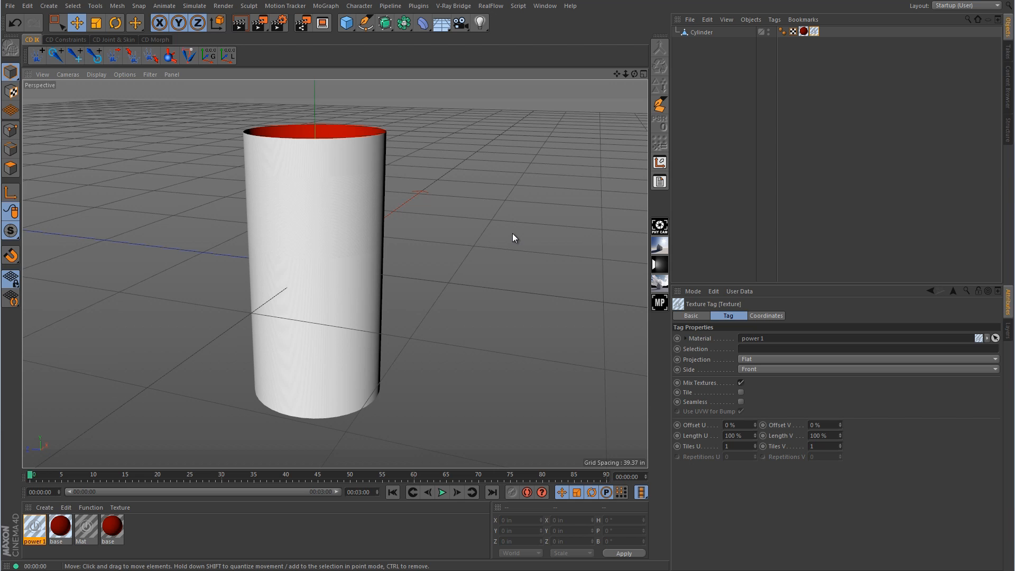
{"action": "left_click_drag", "start_coordinate": [493, 245], "coordinate": [328, 279], "text": "alt"}
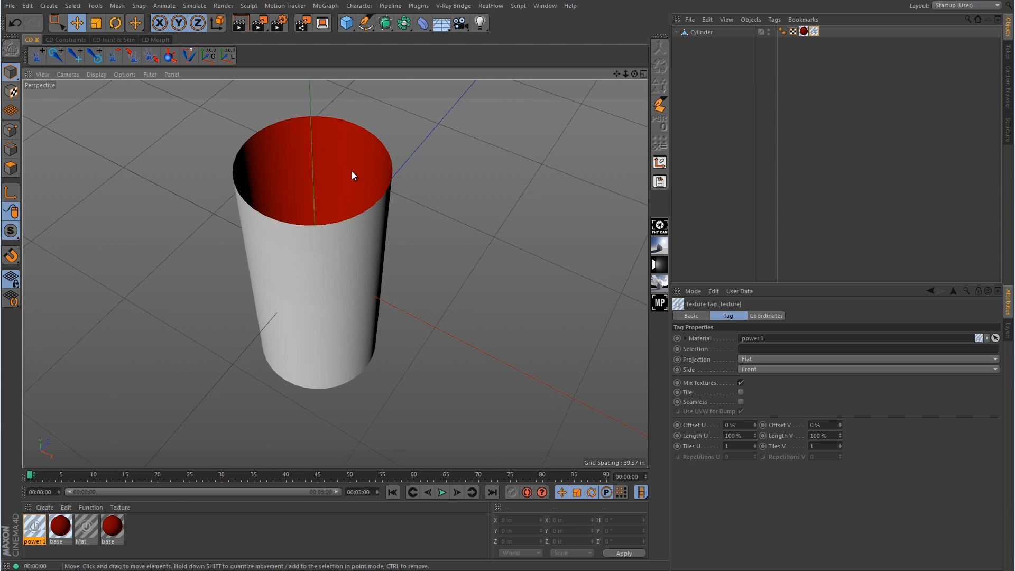
{"action": "left_click_drag", "start_coordinate": [378, 359], "coordinate": [521, 300], "text": "alt"}
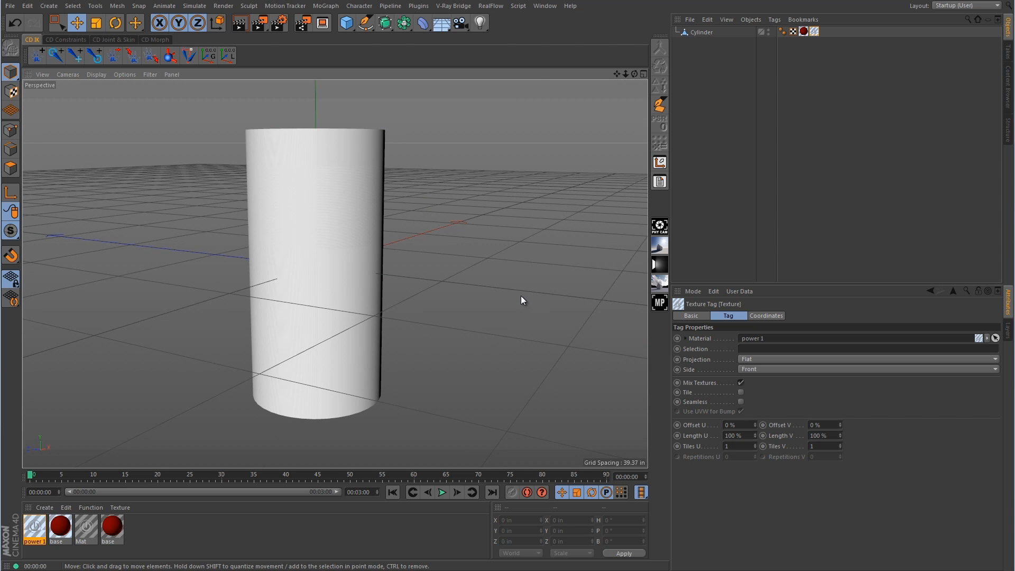
{"action": "left_click", "coordinate": [240, 24]}
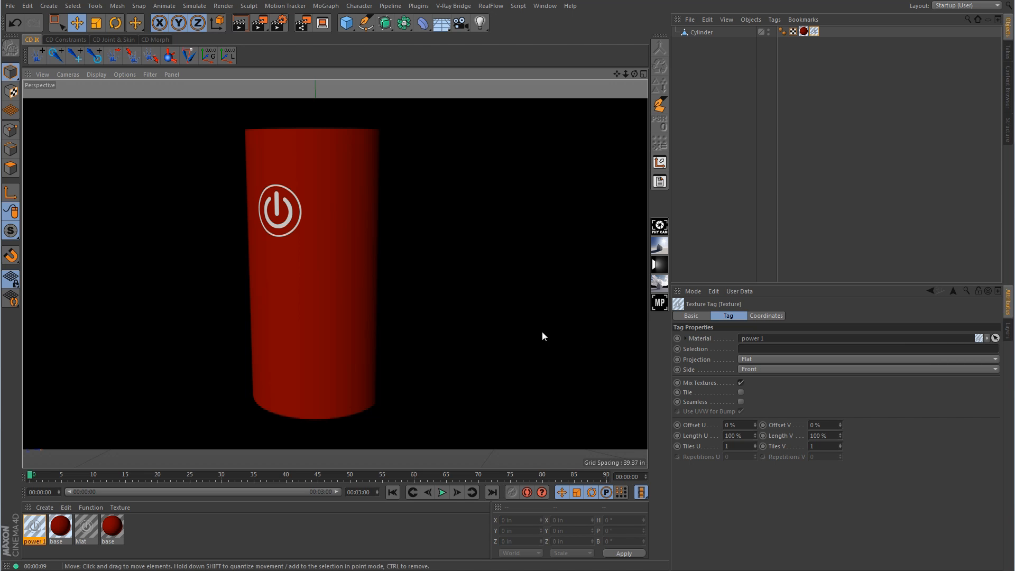
{"action": "left_click_drag", "start_coordinate": [515, 233], "coordinate": [290, 252], "text": "alt"}
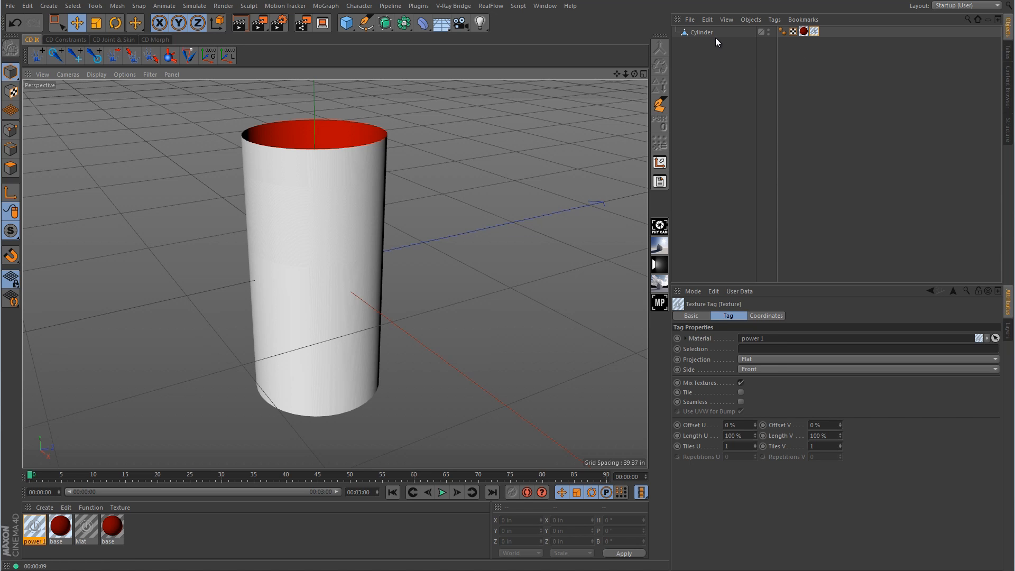
Step: Put the standard Mat material on the logo's texture tag and loop-cut the cylinder above and below the logo at about 85.6% and 69.2%
{"action": "left_click", "coordinate": [701, 32]}
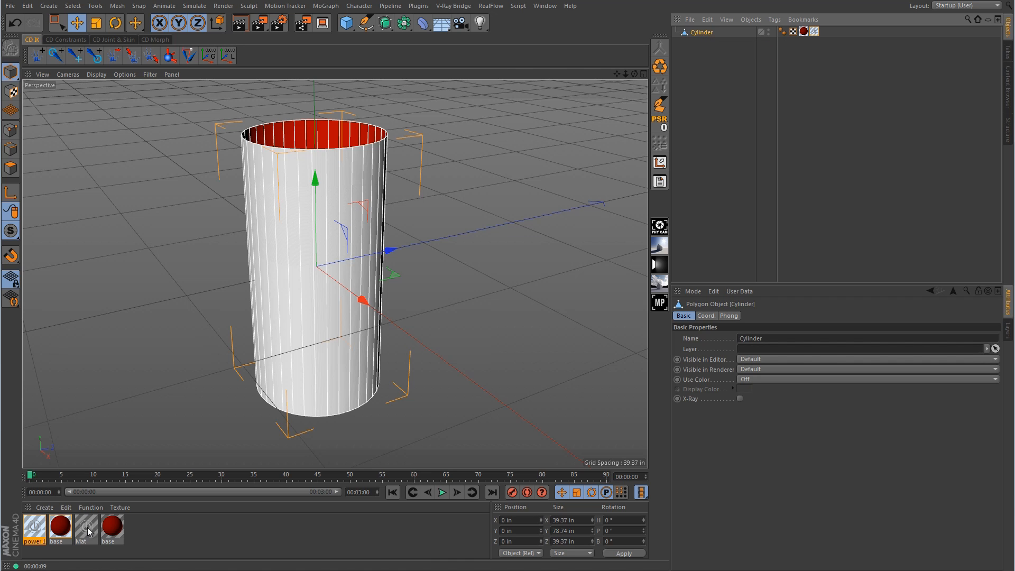
{"action": "left_click_drag", "start_coordinate": [86, 529], "coordinate": [814, 33]}
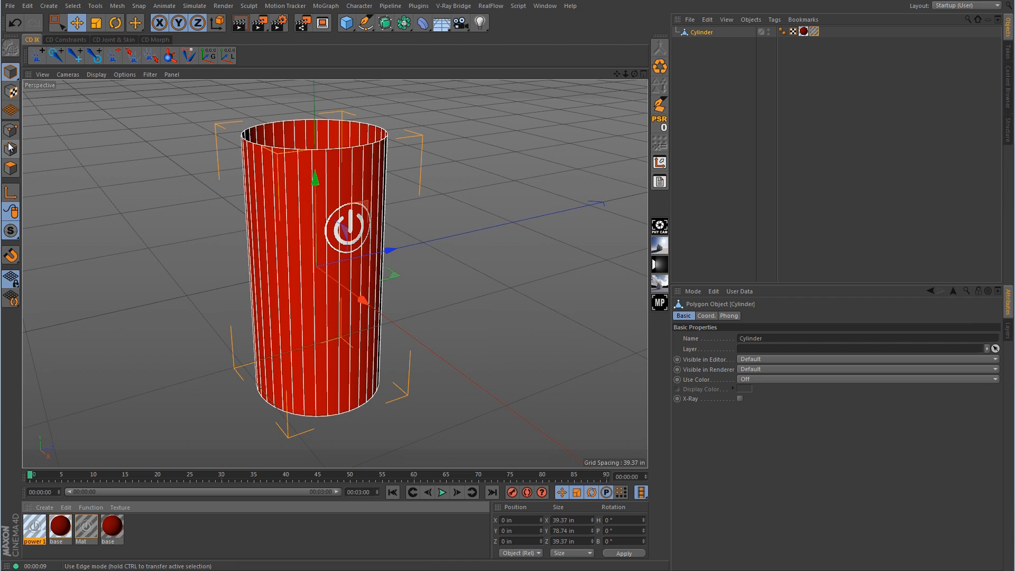
{"action": "left_click", "coordinate": [10, 168]}
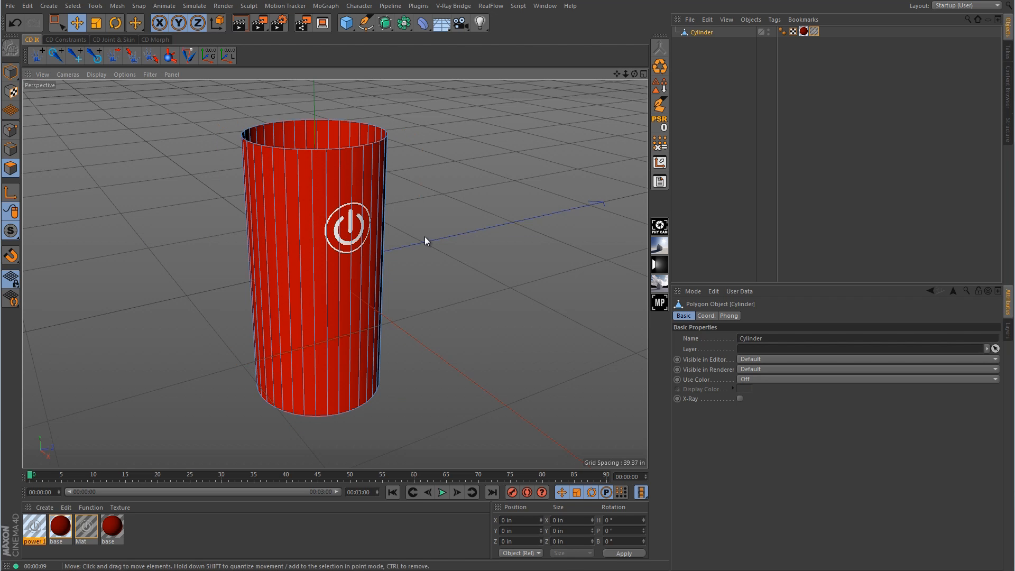
{"action": "right_click", "coordinate": [424, 236]}
{"action": "left_click", "coordinate": [446, 288]}
{"action": "left_click_drag", "start_coordinate": [448, 313], "coordinate": [426, 284], "text": "alt"}
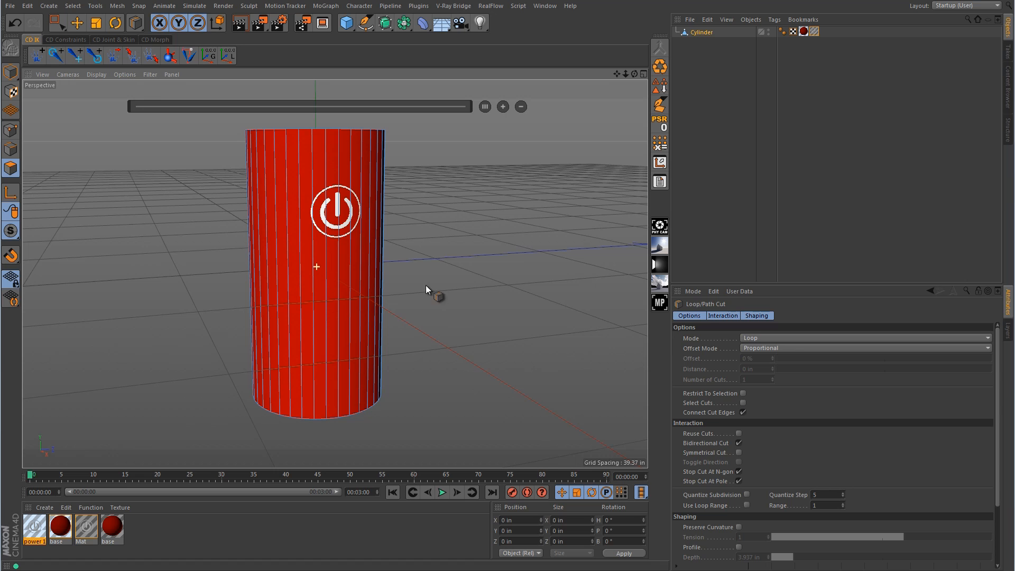
{"action": "left_click", "coordinate": [344, 173]}
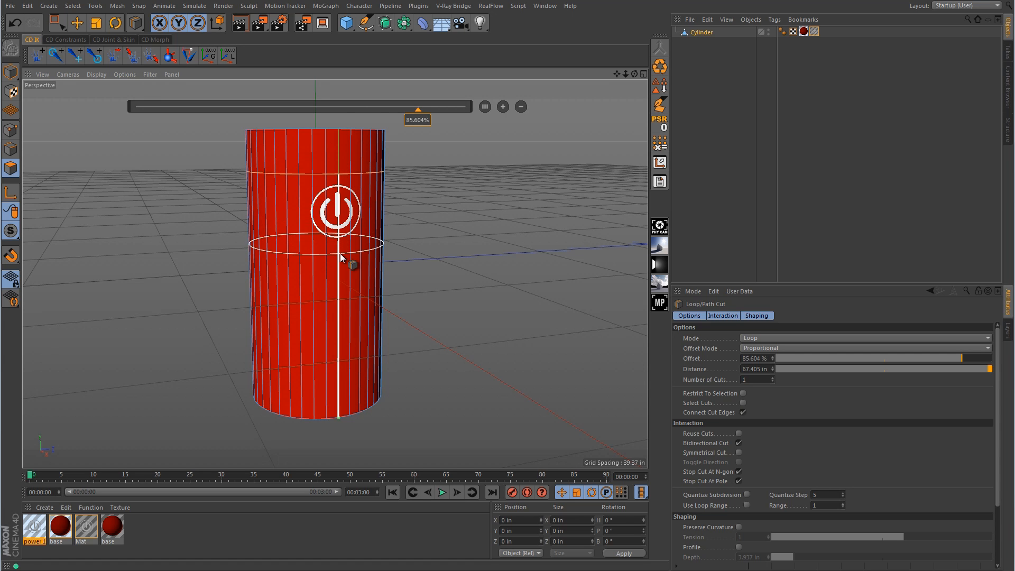
{"action": "left_click", "coordinate": [340, 251]}
Step: Select the polygons surrounding the logo between the two loop cuts with Live Selection and store them as a polygon selection tag
{"action": "left_click", "coordinate": [57, 23]}
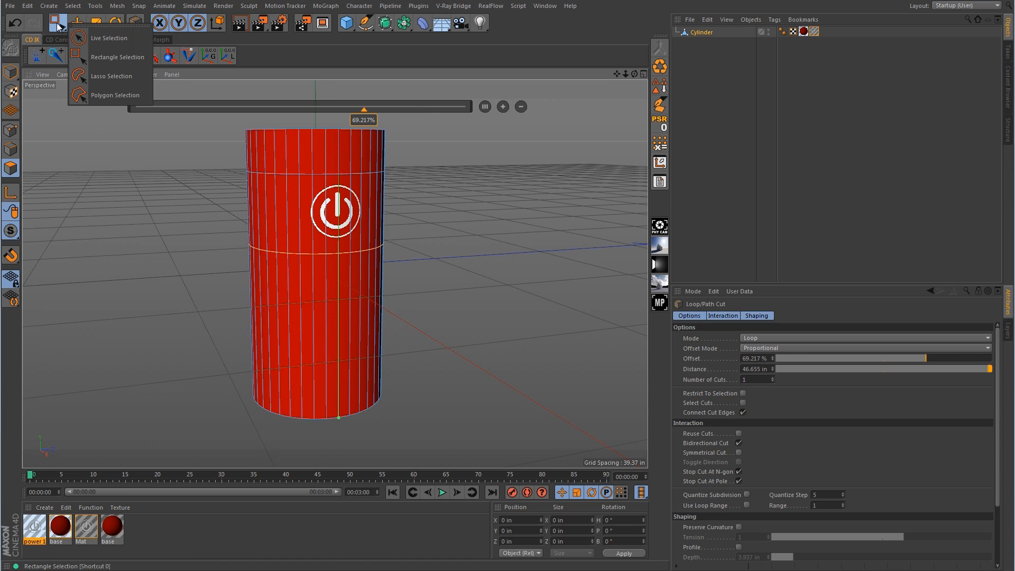
{"action": "left_click", "coordinate": [101, 35]}
{"action": "scroll", "coordinate": [328, 176], "scroll_direction": "up", "scroll_amount": 5}
{"action": "left_click_drag", "start_coordinate": [256, 233], "coordinate": [373, 232]}
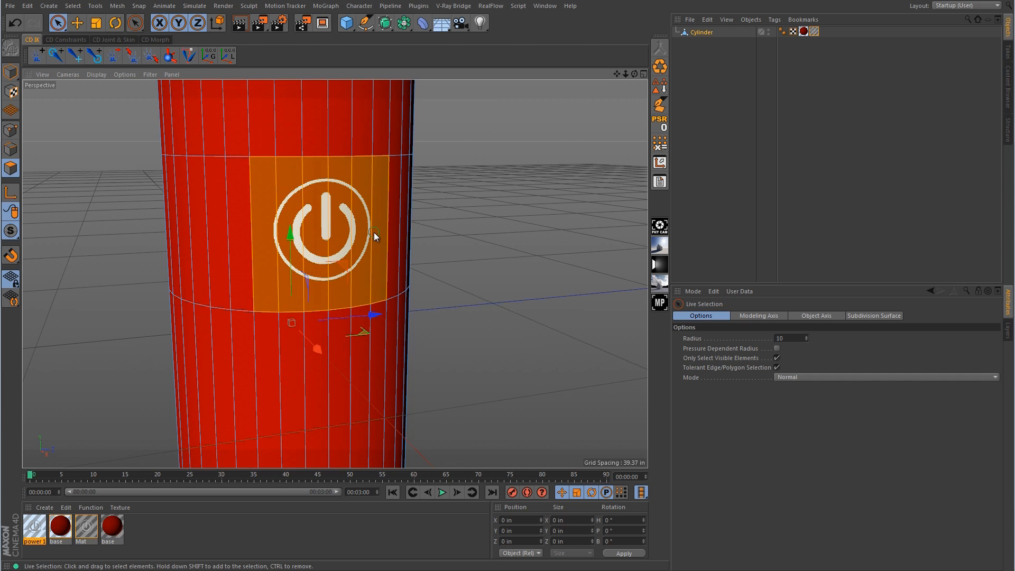
{"action": "left_click", "coordinate": [662, 87]}
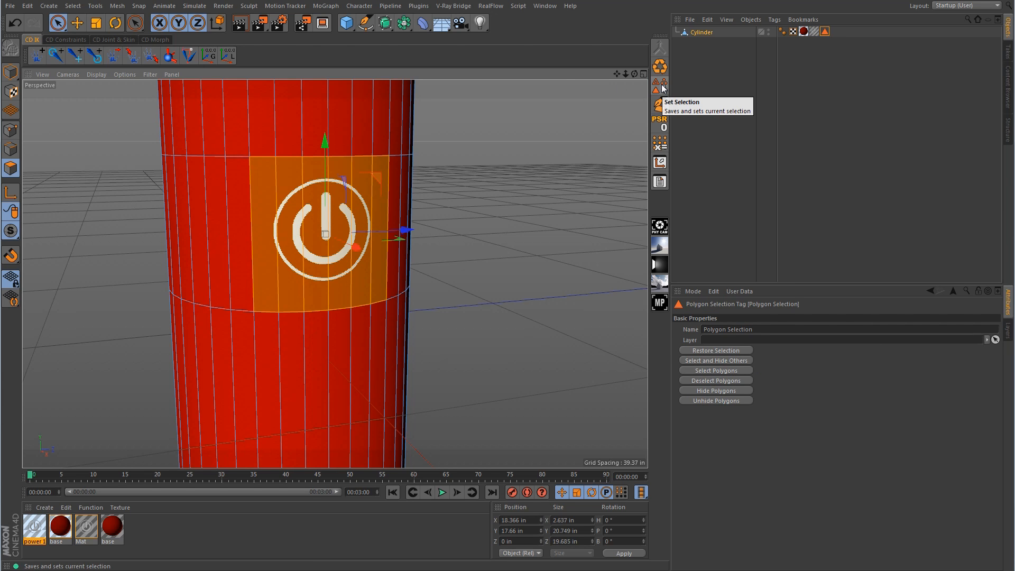
{"action": "left_click", "coordinate": [73, 6]}
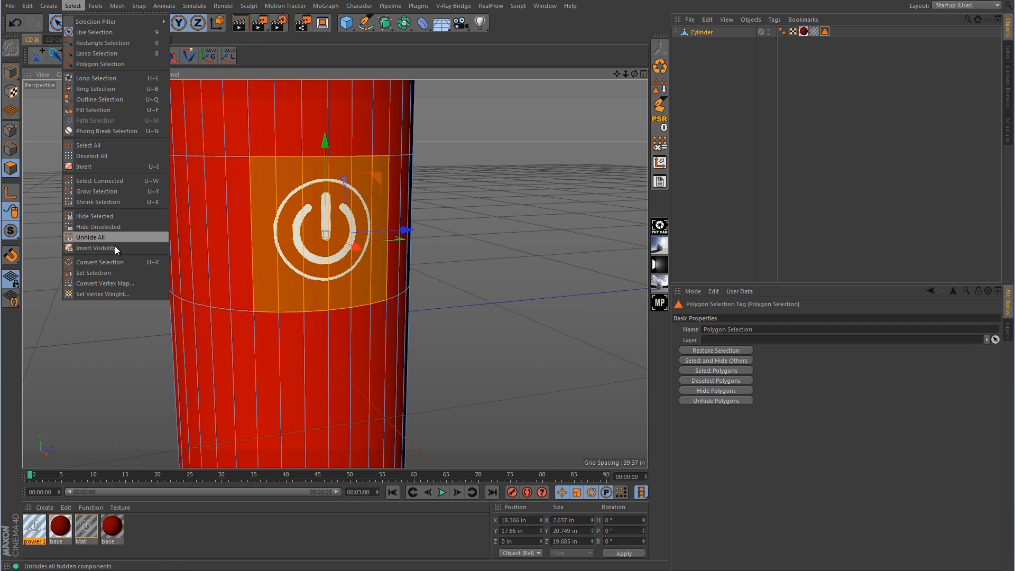
{"action": "left_click", "coordinate": [858, 157]}
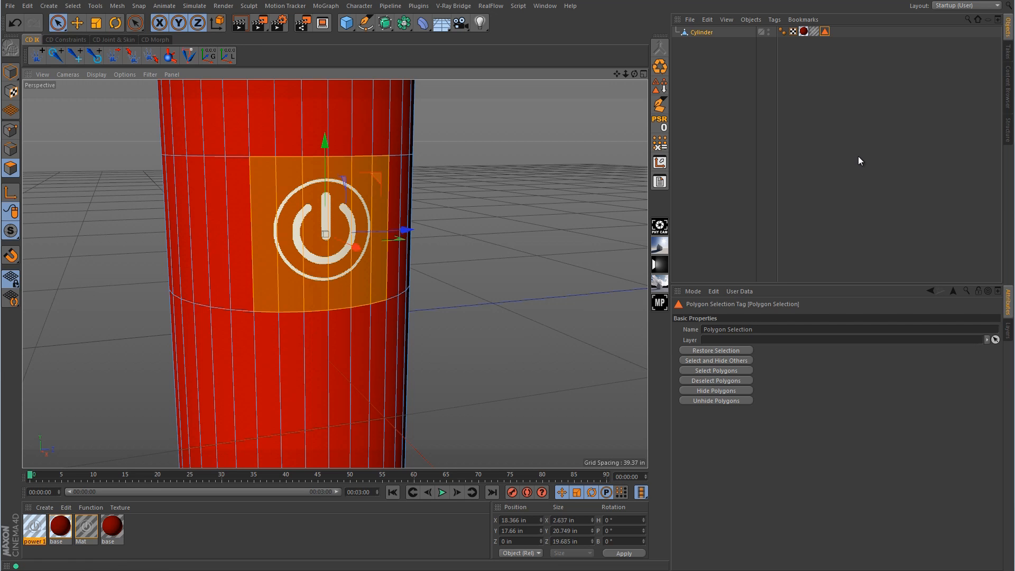
Step: Restrict the logo's texture tag to the stored Polygon Selection and assign the power 1 material to it again
{"action": "left_click_drag", "start_coordinate": [826, 31], "coordinate": [786, 351]}
{"action": "left_click", "coordinate": [825, 32]}
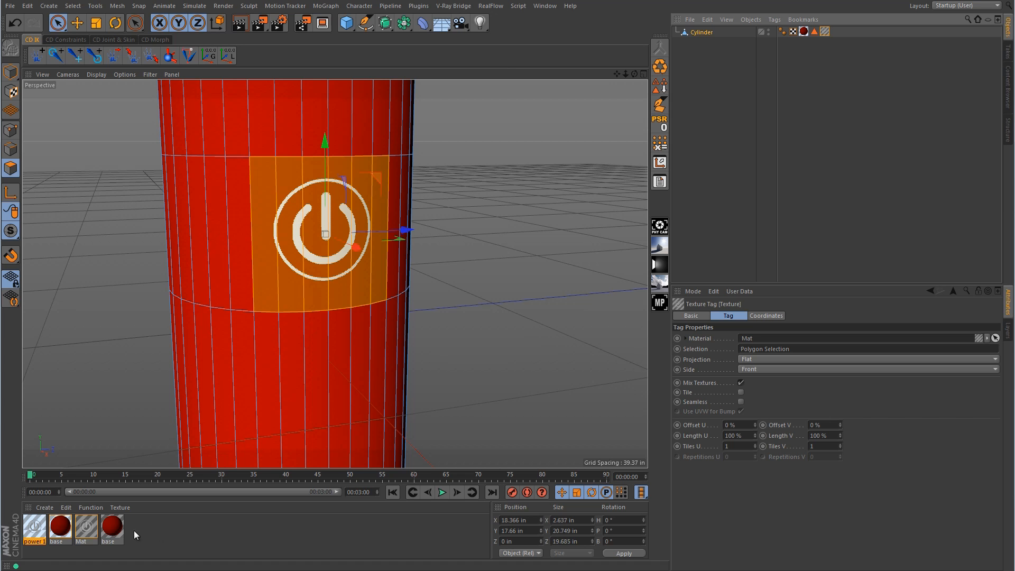
{"action": "left_click_drag", "start_coordinate": [34, 527], "coordinate": [826, 33]}
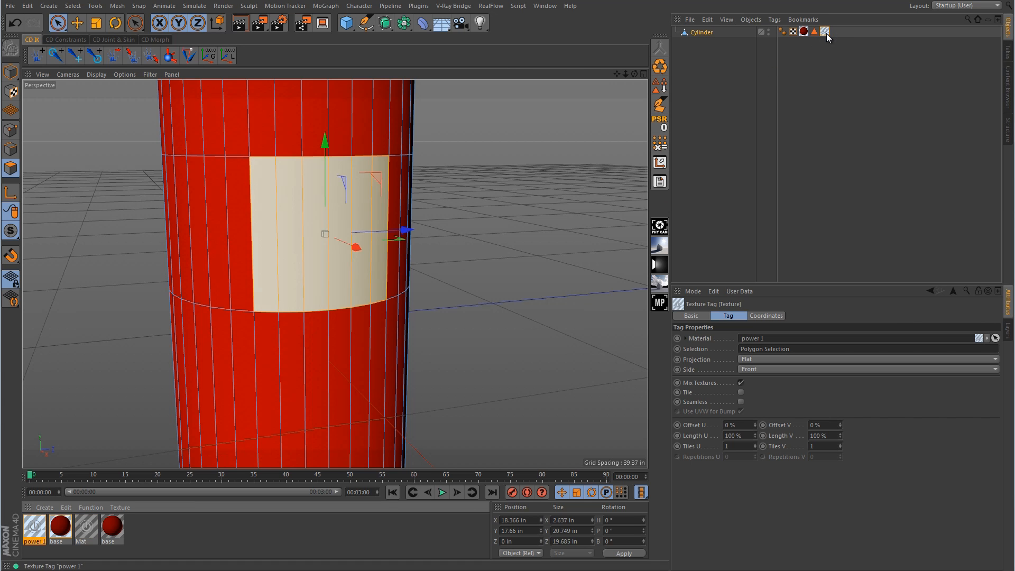
Step: Return to Model mode with the Move tool and frame the cylinder's restricted logo patch up close
{"action": "left_click", "coordinate": [10, 71]}
{"action": "left_click", "coordinate": [77, 23]}
{"action": "scroll", "coordinate": [477, 185], "scroll_direction": "down", "scroll_amount": 5}
{"action": "left_click_drag", "start_coordinate": [427, 205], "coordinate": [471, 207], "text": "alt"}
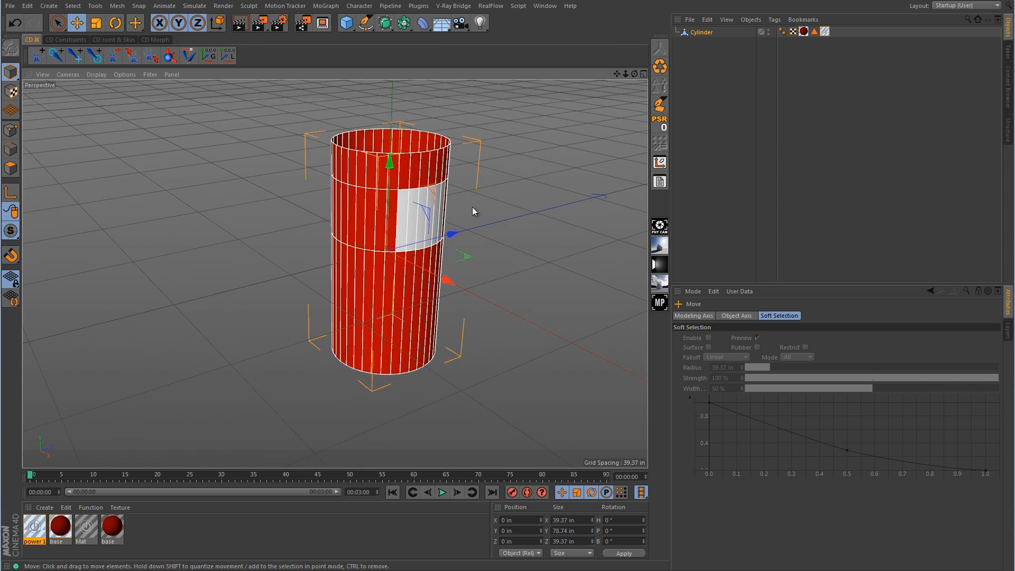
{"action": "middle_click_drag", "start_coordinate": [471, 207], "coordinate": [401, 238], "text": "alt"}
{"action": "mouse_move", "coordinate": [373, 243]}
{"action": "left_mouse_down", "text": "alt"}
{"action": "mouse_move", "coordinate": [381, 248]}
{"action": "mouse_move", "coordinate": [359, 243]}
{"action": "left_mouse_up", "text": "alt"}
{"action": "right_click_drag", "start_coordinate": [359, 243], "coordinate": [497, 230], "text": "alt"}
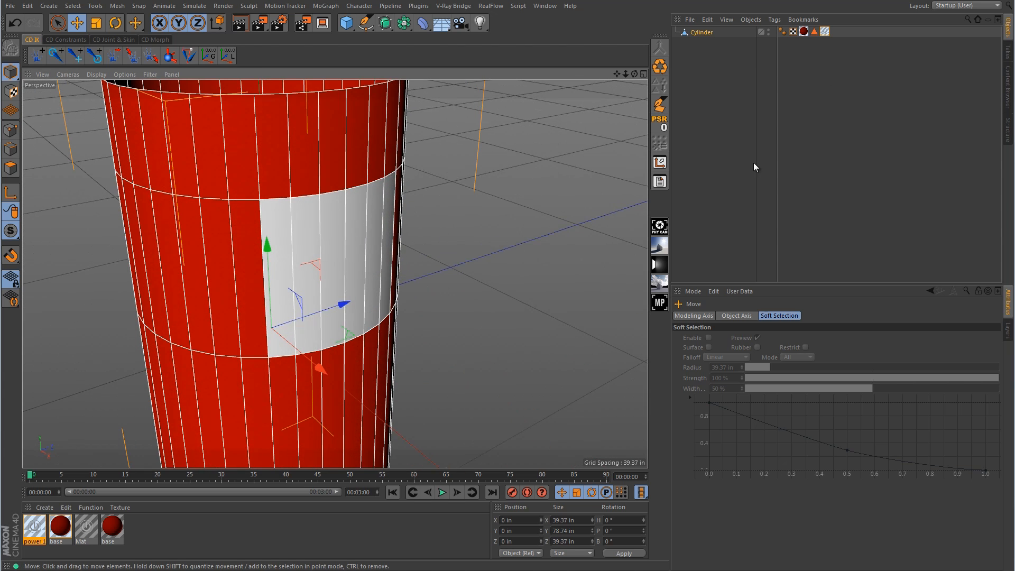
Step: Render the cylinder from the logo side and from the opposite side to check the restricted logo
{"action": "scroll", "coordinate": [322, 274], "scroll_direction": "down", "scroll_amount": 5}
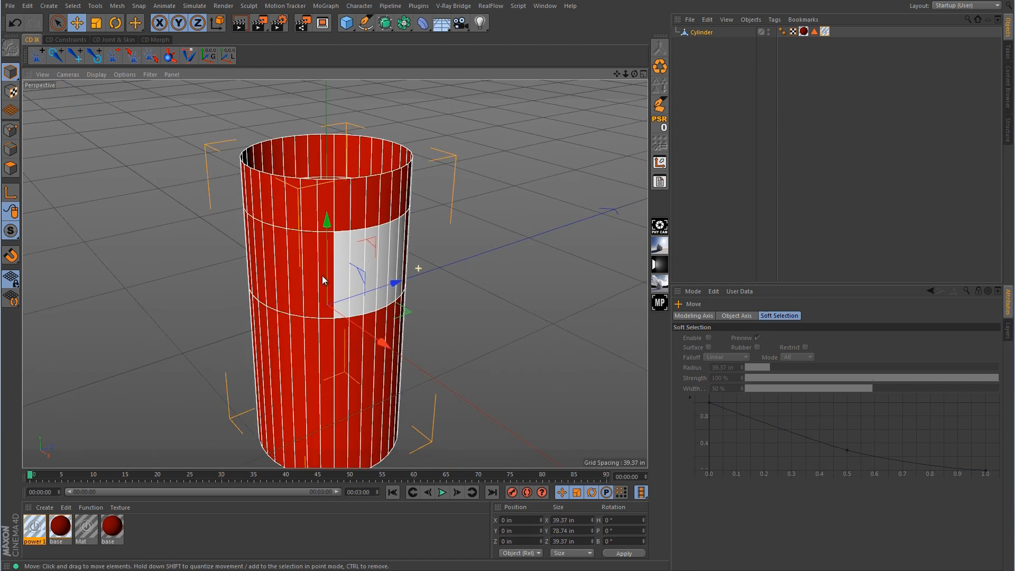
{"action": "left_click_drag", "start_coordinate": [322, 274], "coordinate": [248, 221], "text": "alt"}
{"action": "left_click", "coordinate": [236, 22]}
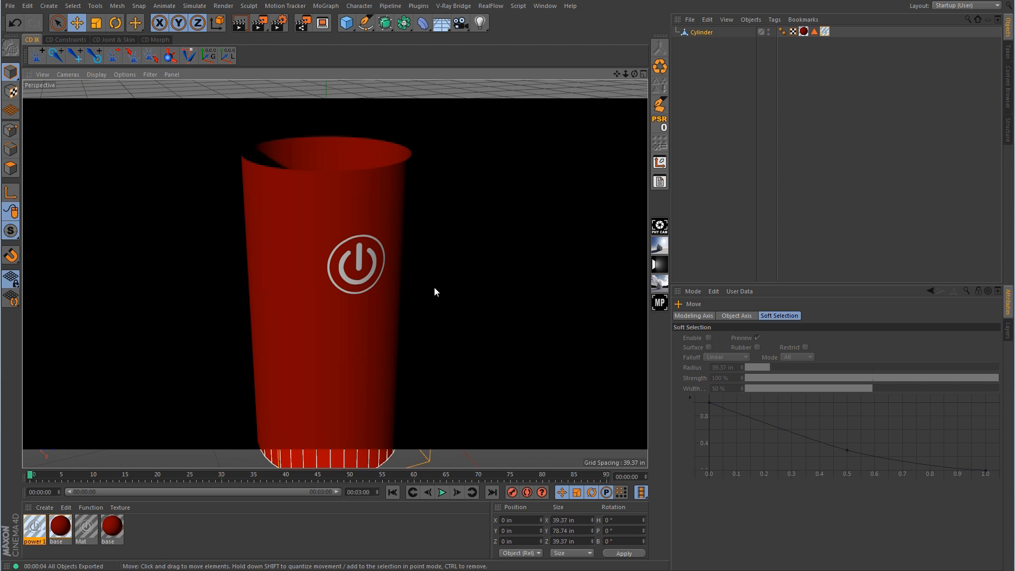
{"action": "left_click_drag", "start_coordinate": [433, 286], "coordinate": [448, 204], "text": "alt"}
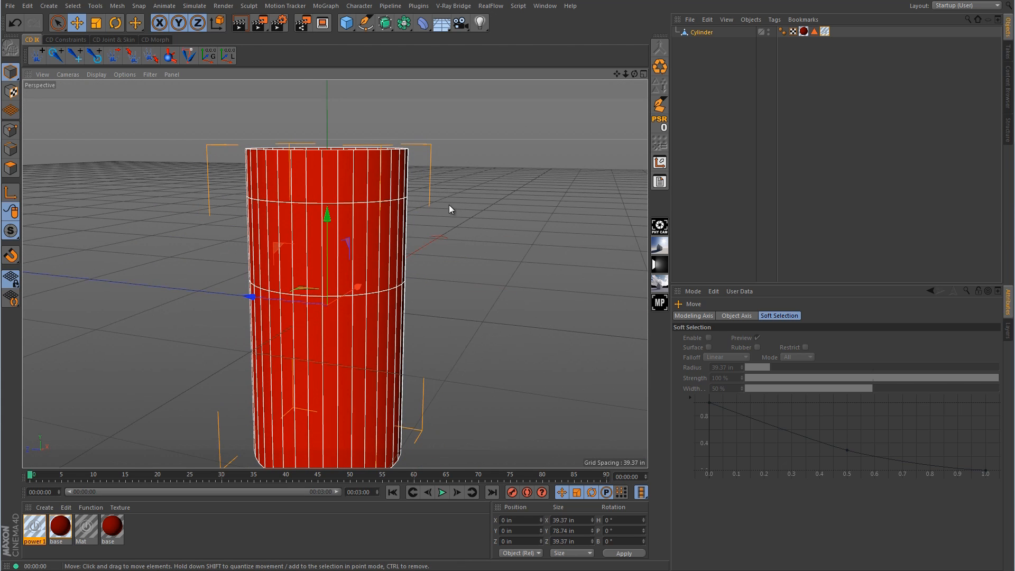
{"action": "key", "text": "ctrl+r"}
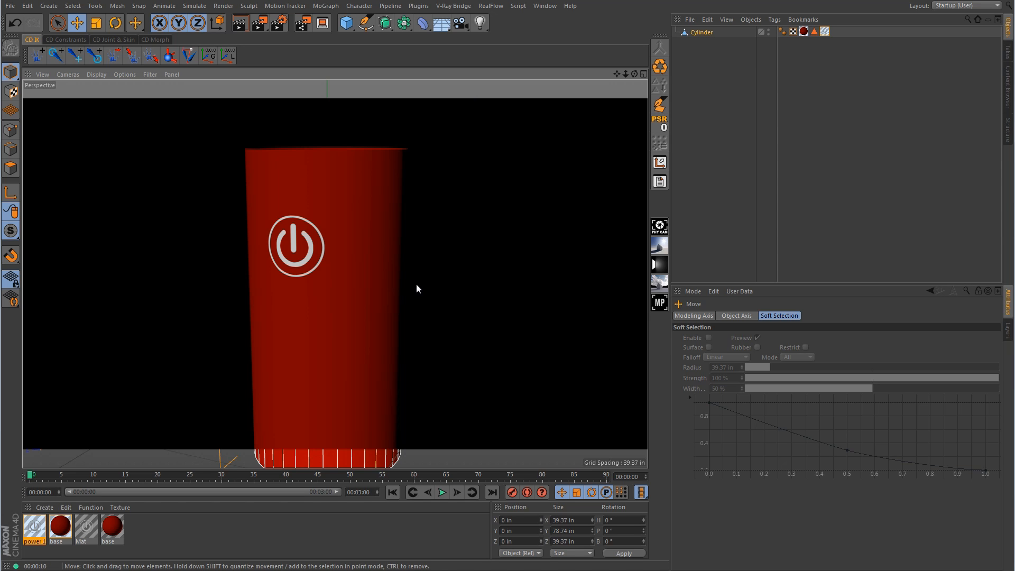
{"action": "scroll", "coordinate": [393, 306], "scroll_direction": "down", "scroll_amount": 3}
{"action": "left_click_drag", "start_coordinate": [388, 302], "coordinate": [252, 265], "text": "alt"}
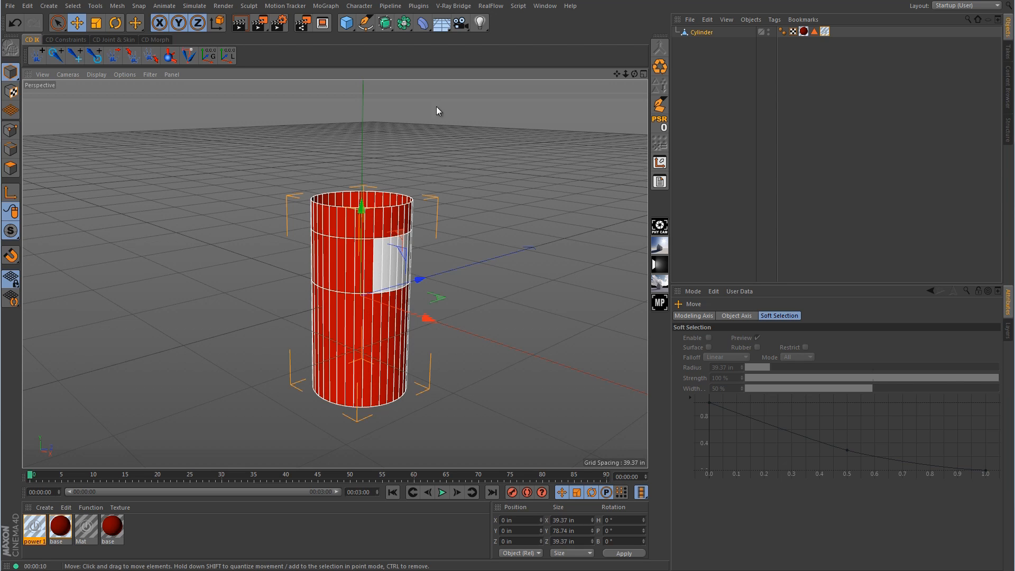
Step: Create a V-Ray Blend Material
{"action": "left_click", "coordinate": [384, 23]}
{"action": "left_click", "coordinate": [53, 508]}
{"action": "mouse_move", "coordinate": [94, 430]}
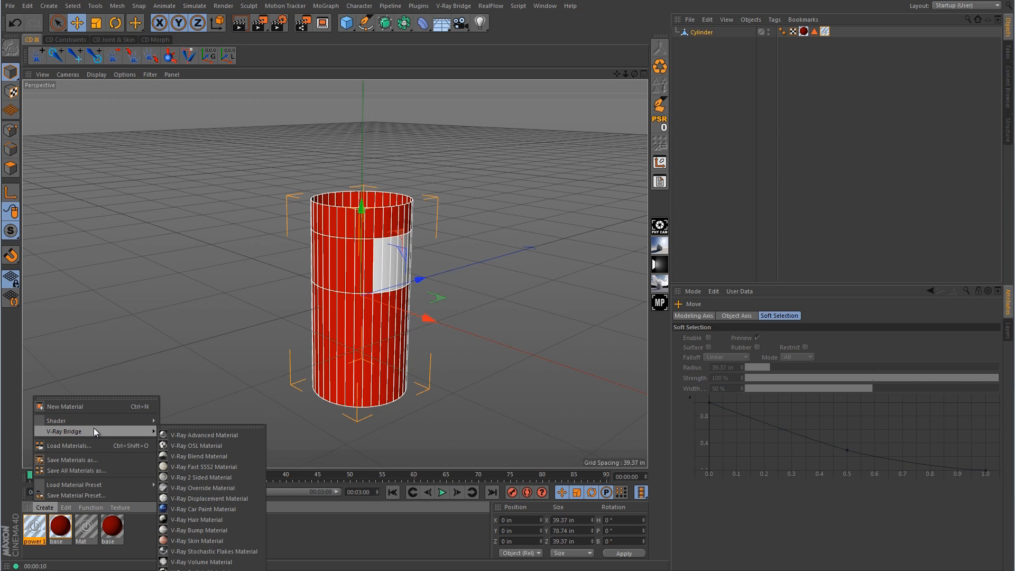
{"action": "left_click", "coordinate": [198, 455]}
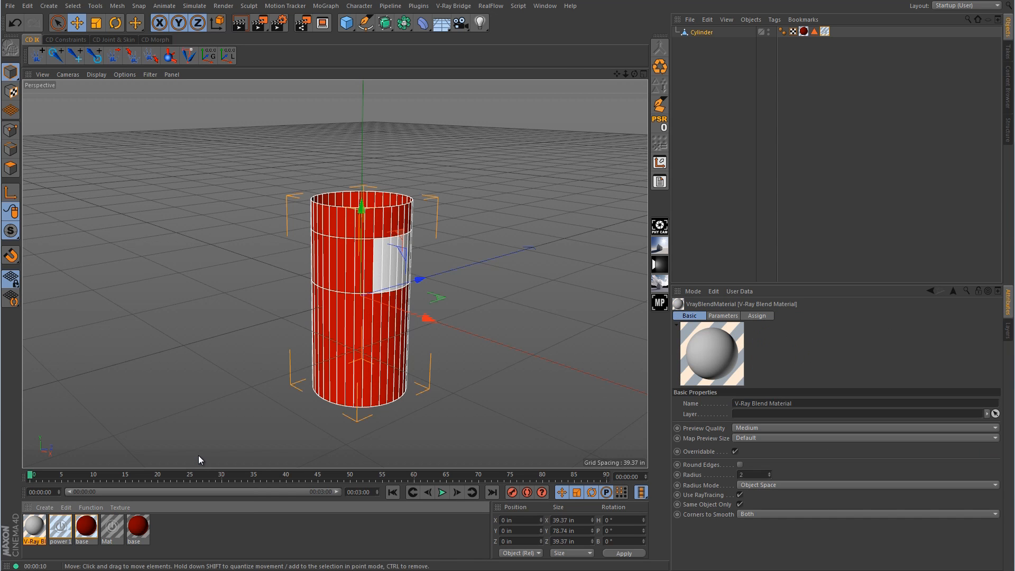
Step: Set base as the blend material's base material and power 1 as an enabled coat material above it
{"action": "double_click", "coordinate": [34, 528]}
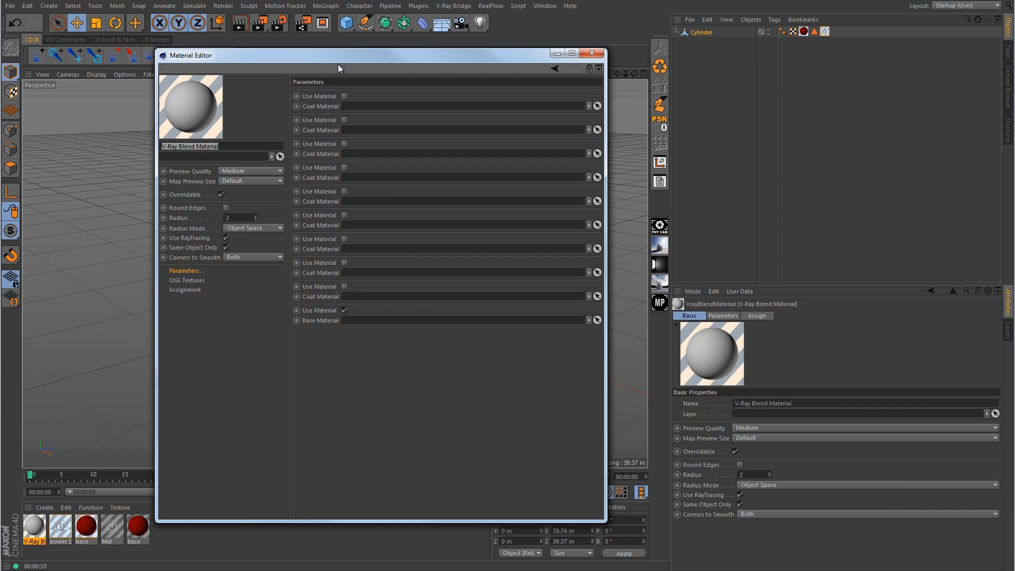
{"action": "left_click_drag", "start_coordinate": [337, 61], "coordinate": [610, 37]}
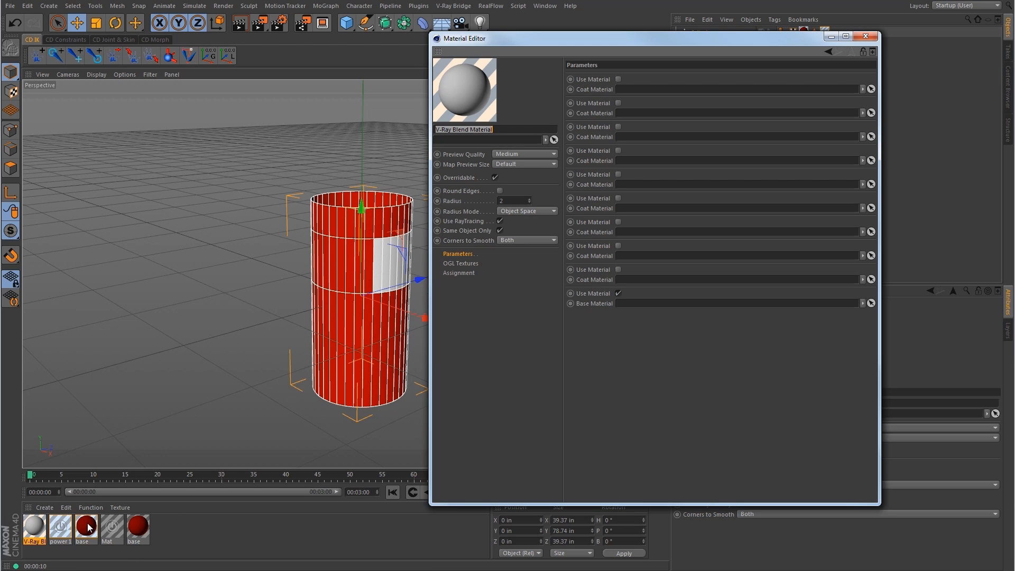
{"action": "left_click_drag", "start_coordinate": [88, 527], "coordinate": [642, 306]}
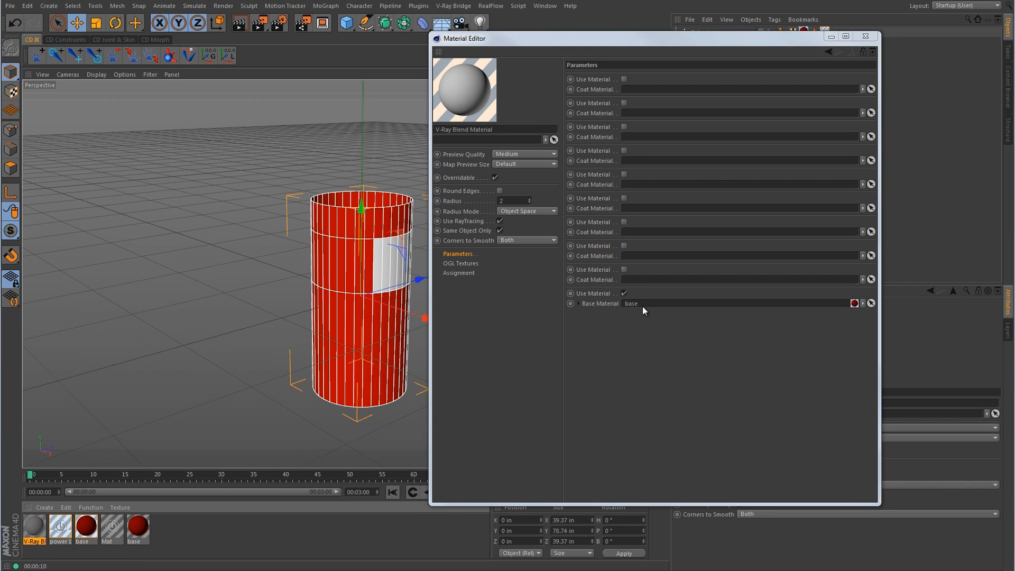
{"action": "left_click", "coordinate": [623, 269]}
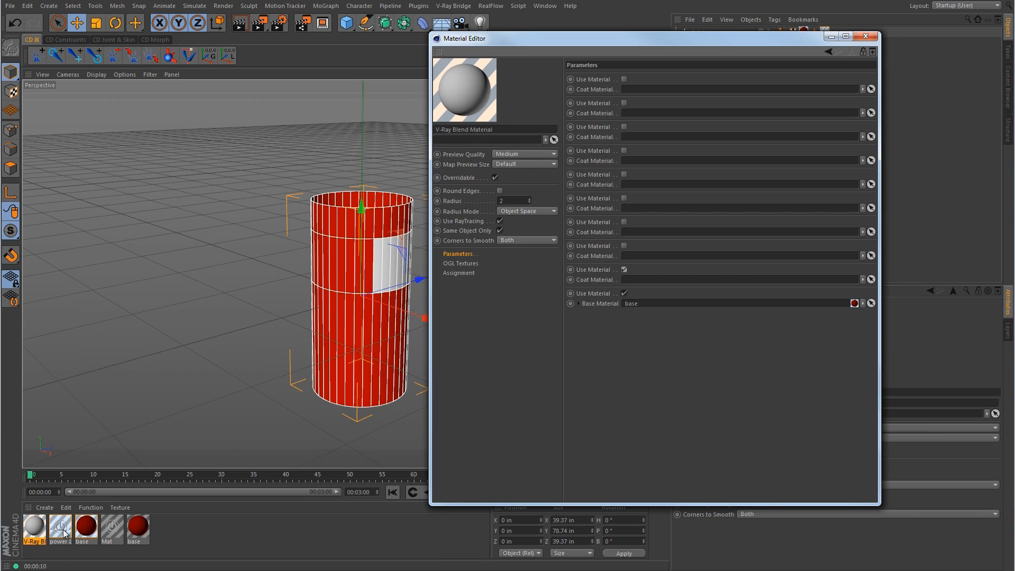
{"action": "left_click_drag", "start_coordinate": [63, 531], "coordinate": [648, 285]}
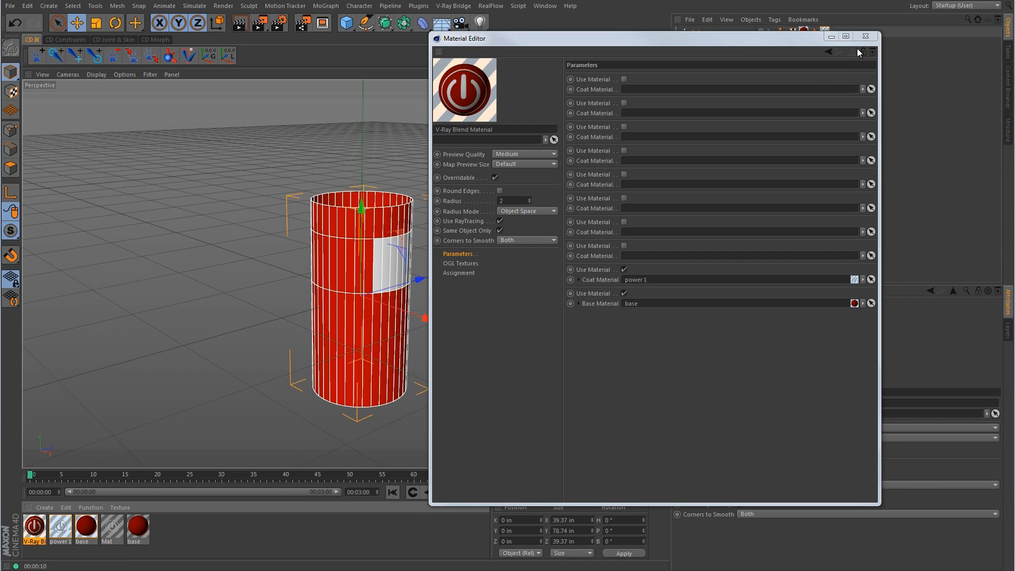
{"action": "left_click", "coordinate": [867, 35]}
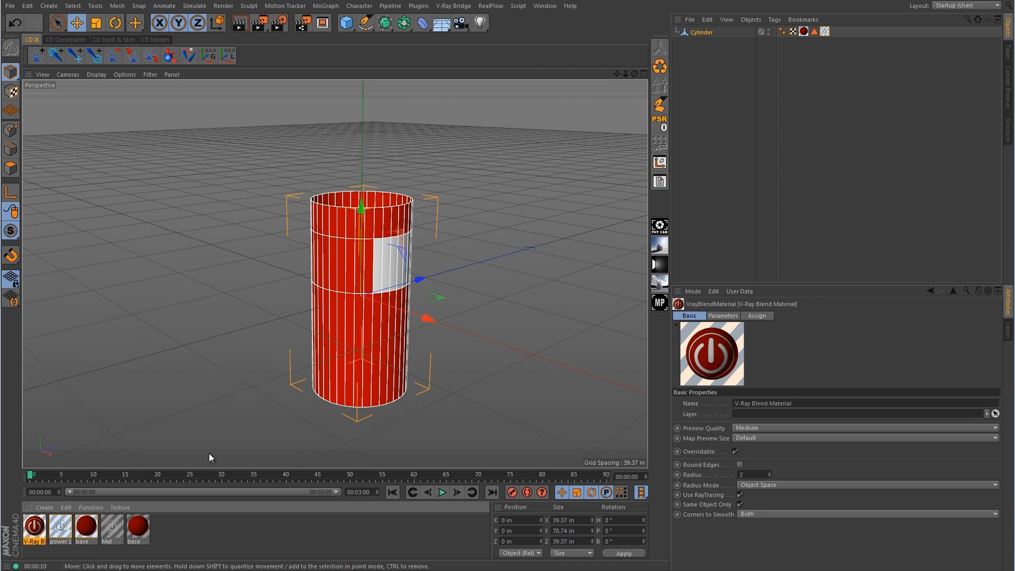
Step: Assign the V-Ray Blend Material to the cylinder's logo texture tag and turn off Mix Textures
{"action": "left_click_drag", "start_coordinate": [33, 530], "coordinate": [823, 33]}
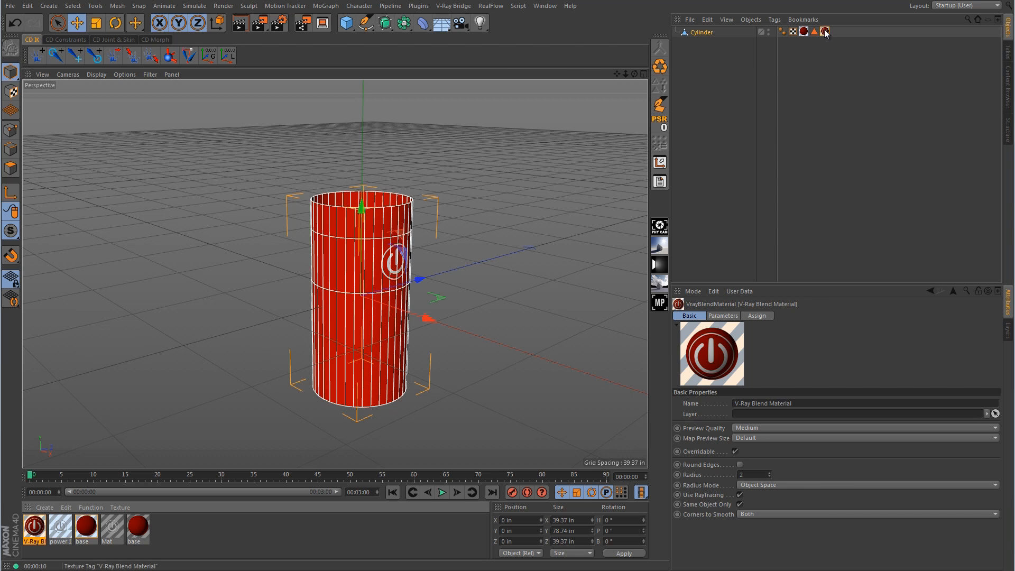
{"action": "left_click", "coordinate": [824, 31]}
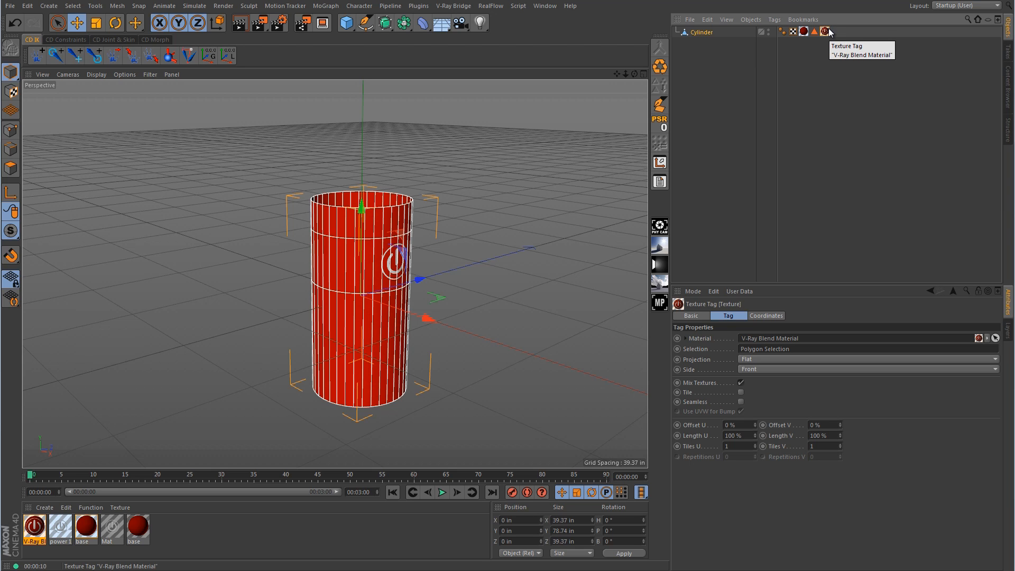
{"action": "left_click", "coordinate": [740, 382]}
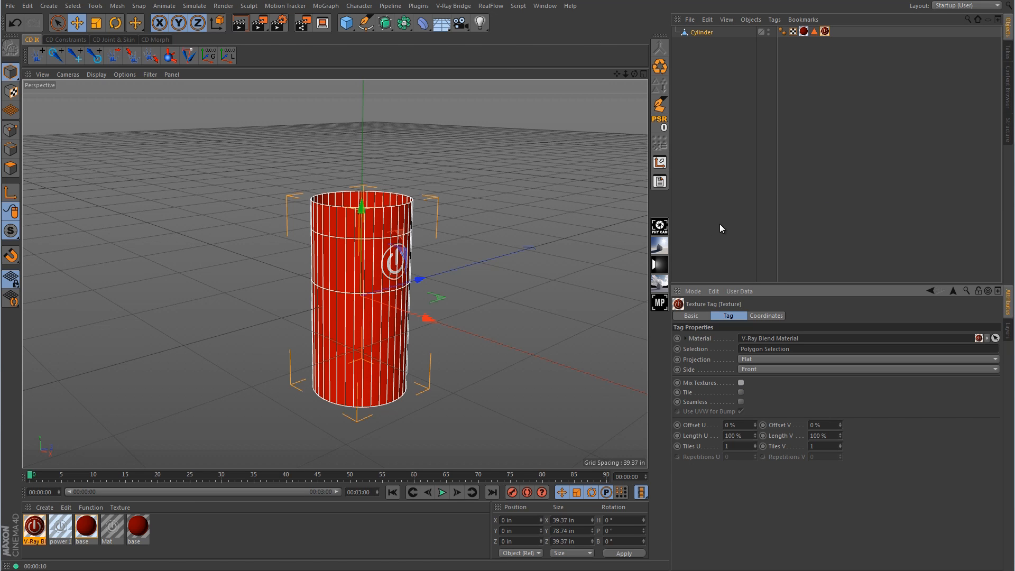
Step: Render the cylinder from the logo side and the opposite side to check the blend material
{"action": "scroll", "coordinate": [402, 315], "scroll_direction": "up", "scroll_amount": 3}
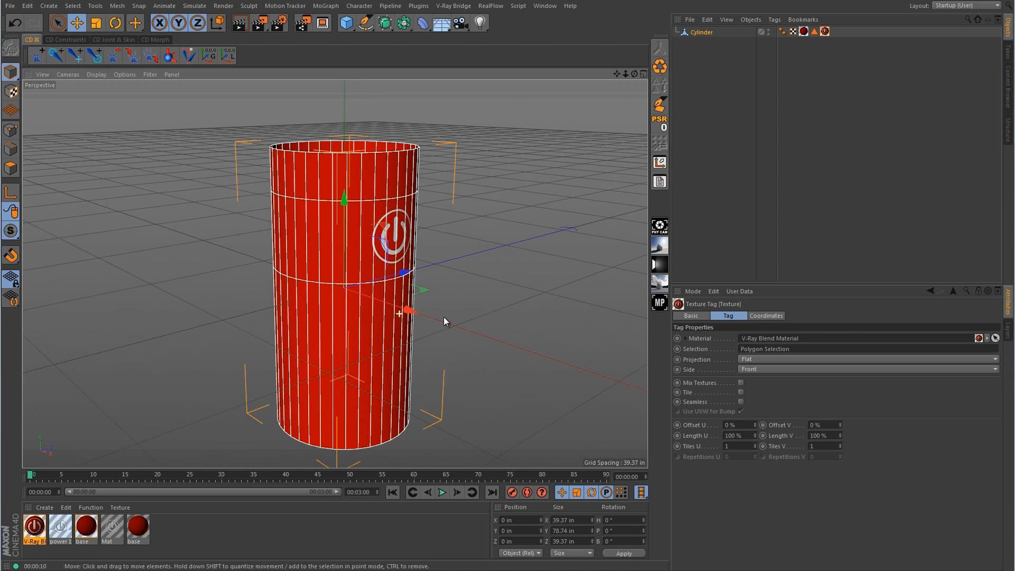
{"action": "left_click", "coordinate": [244, 26]}
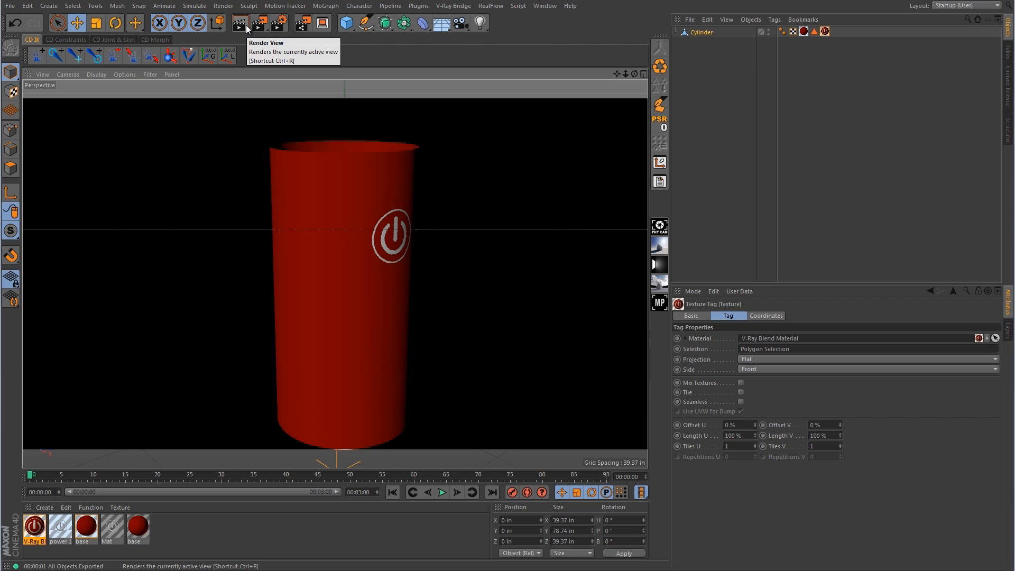
{"action": "left_click_drag", "start_coordinate": [371, 323], "coordinate": [565, 322], "text": "alt"}
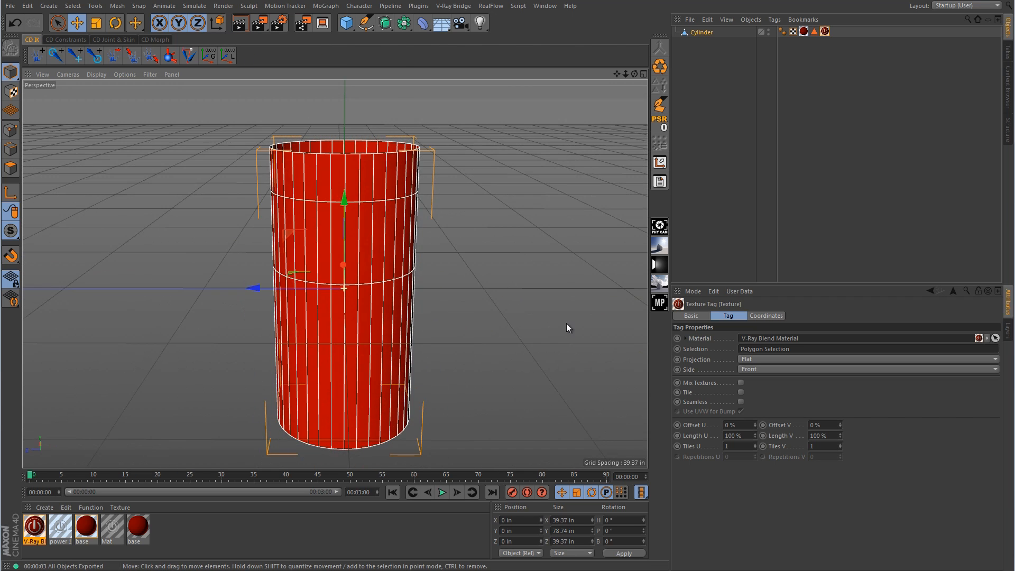
{"action": "left_click", "coordinate": [243, 24]}
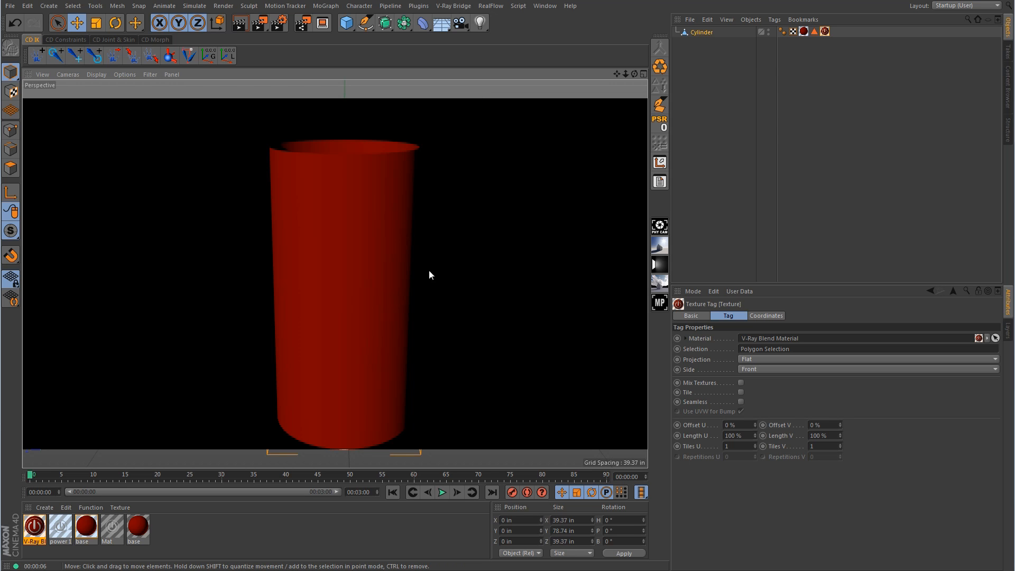
Step: Delete the cylinder's polygon selection tag and clear the Selection restriction of the blend material's texture tag
{"action": "right_click_drag", "start_coordinate": [429, 271], "coordinate": [407, 299], "text": "alt"}
{"action": "left_click_drag", "start_coordinate": [407, 300], "coordinate": [265, 264], "text": "alt"}
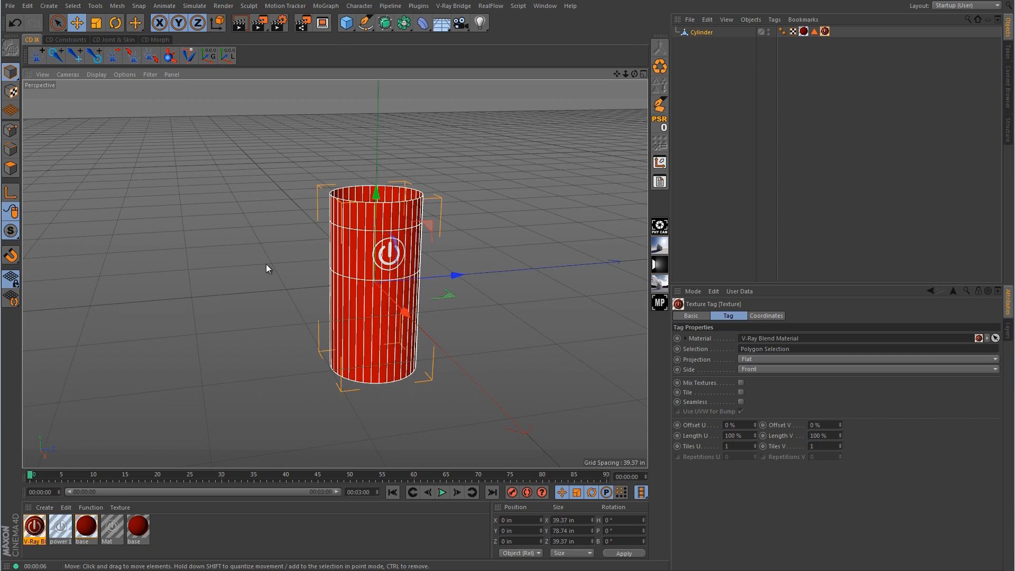
{"action": "middle_click_drag", "start_coordinate": [392, 250], "coordinate": [279, 252], "text": "alt"}
{"action": "right_click_drag", "start_coordinate": [279, 253], "coordinate": [325, 252], "text": "alt"}
{"action": "left_click_drag", "start_coordinate": [325, 252], "coordinate": [334, 255], "text": "alt"}
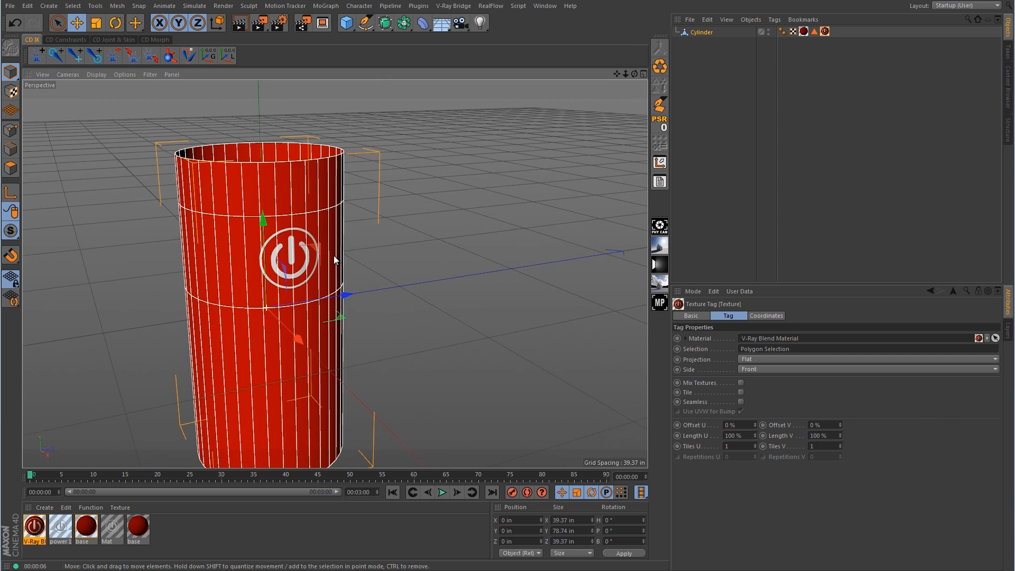
{"action": "middle_click_drag", "start_coordinate": [334, 255], "coordinate": [370, 252], "text": "alt"}
{"action": "left_click_drag", "start_coordinate": [370, 252], "coordinate": [375, 253], "text": "alt"}
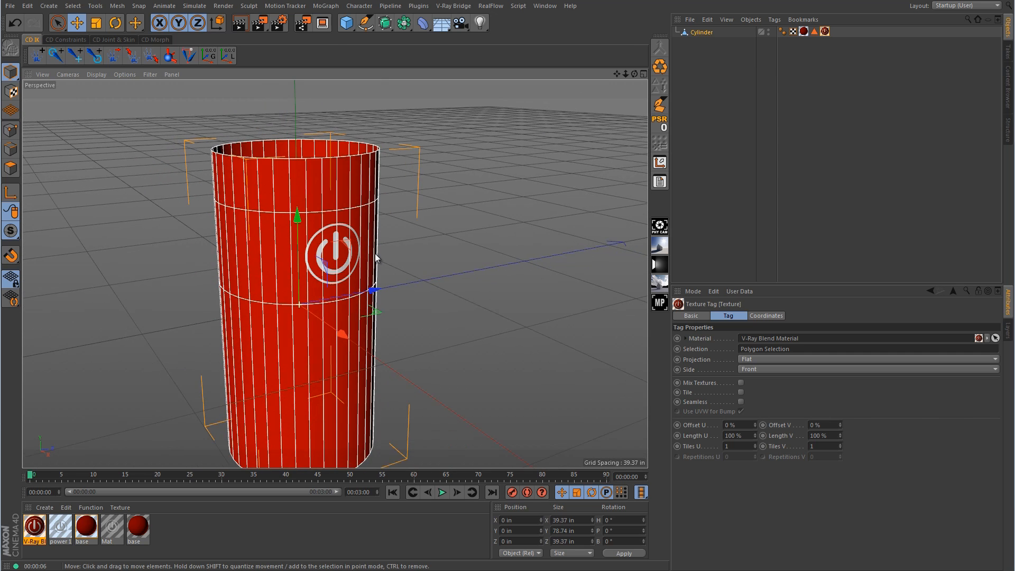
{"action": "left_click", "coordinate": [816, 31]}
{"action": "key", "text": "Delete"}
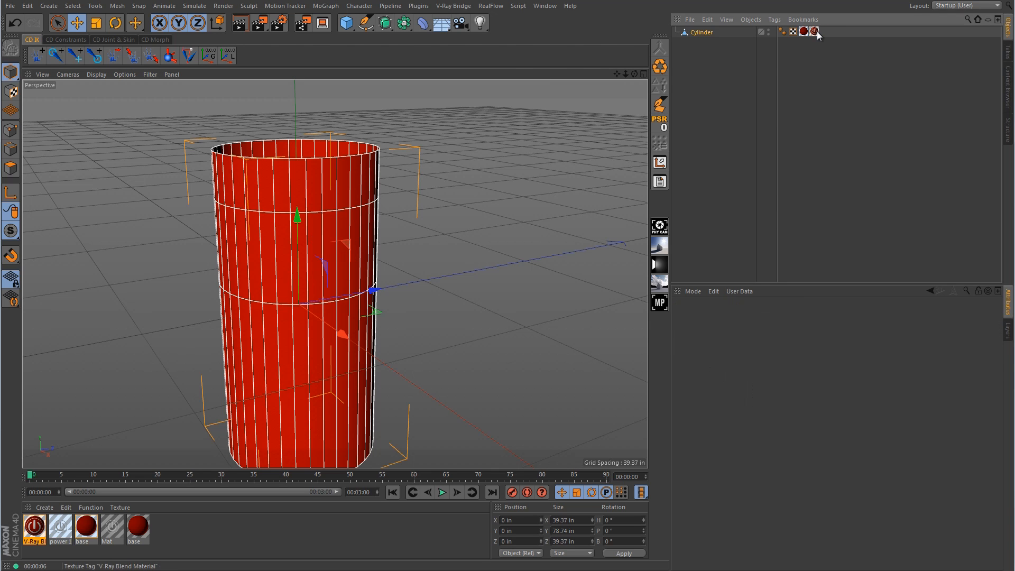
{"action": "left_click", "coordinate": [816, 31]}
{"action": "left_click_drag", "start_coordinate": [803, 350], "coordinate": [707, 354]}
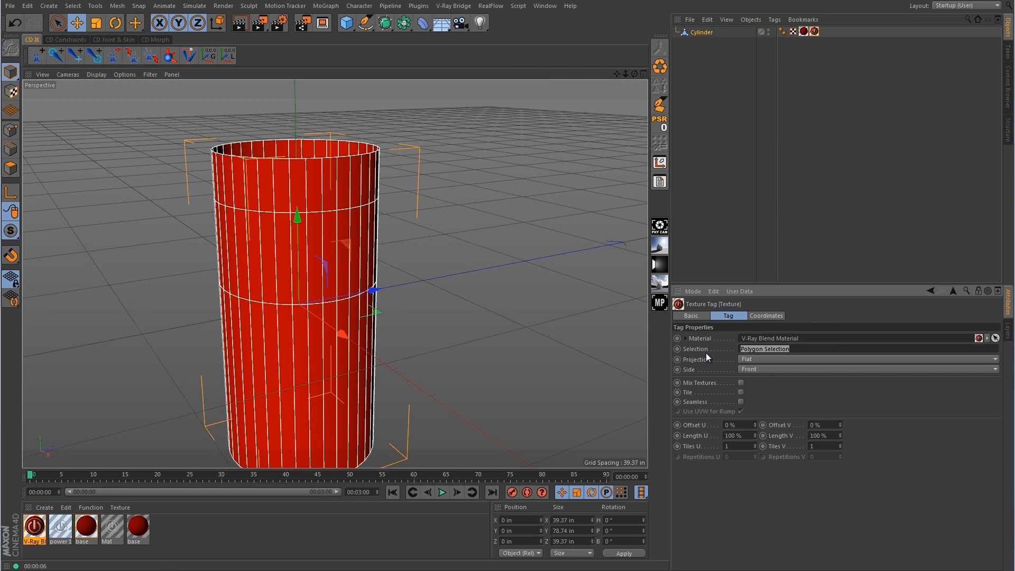
{"action": "key", "text": "BackSpace"}
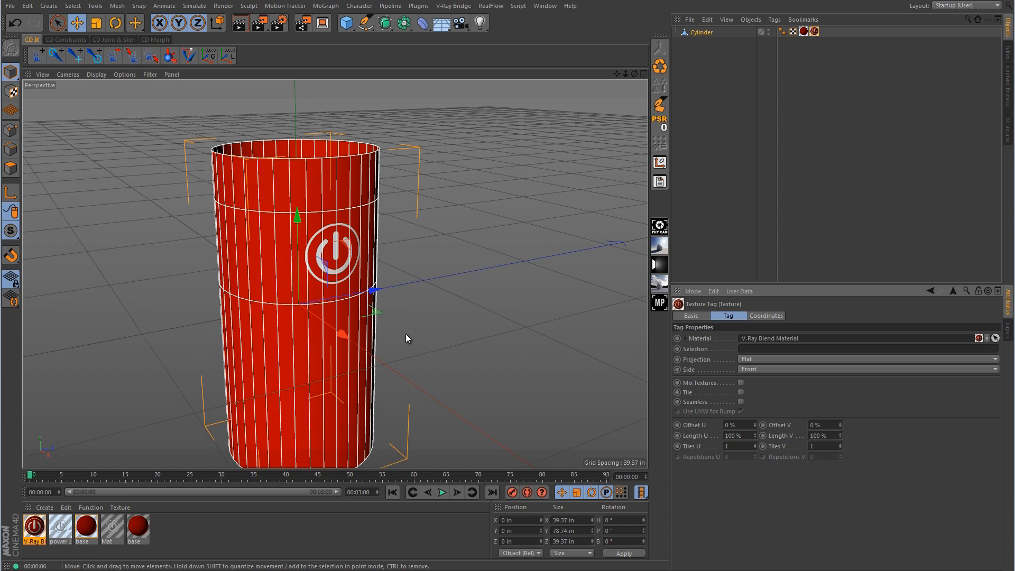
Step: Render the cylinder from another angle to check the blend material without a polygon selection
{"action": "left_click_drag", "start_coordinate": [271, 335], "coordinate": [493, 323], "text": "alt"}
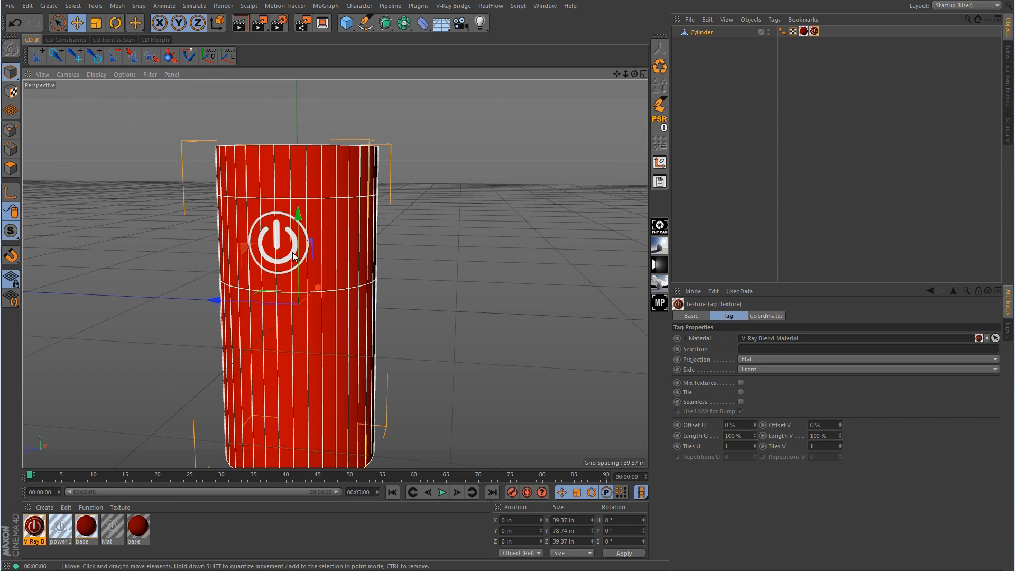
{"action": "key", "text": "ctrl+r"}
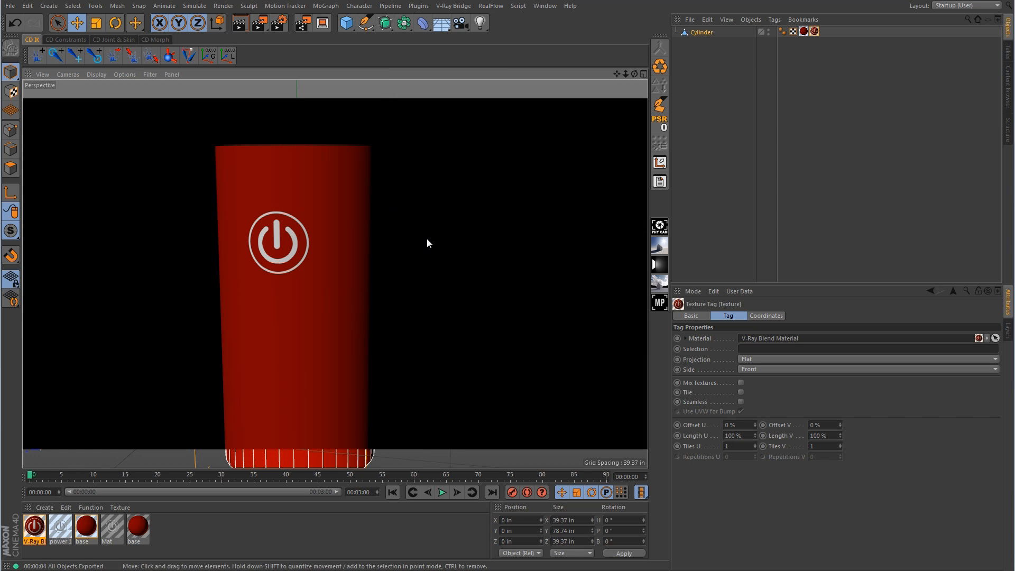
{"action": "scroll", "coordinate": [423, 255], "scroll_direction": "down", "scroll_amount": 3}
{"action": "left_click_drag", "start_coordinate": [437, 247], "coordinate": [426, 273], "text": "alt"}
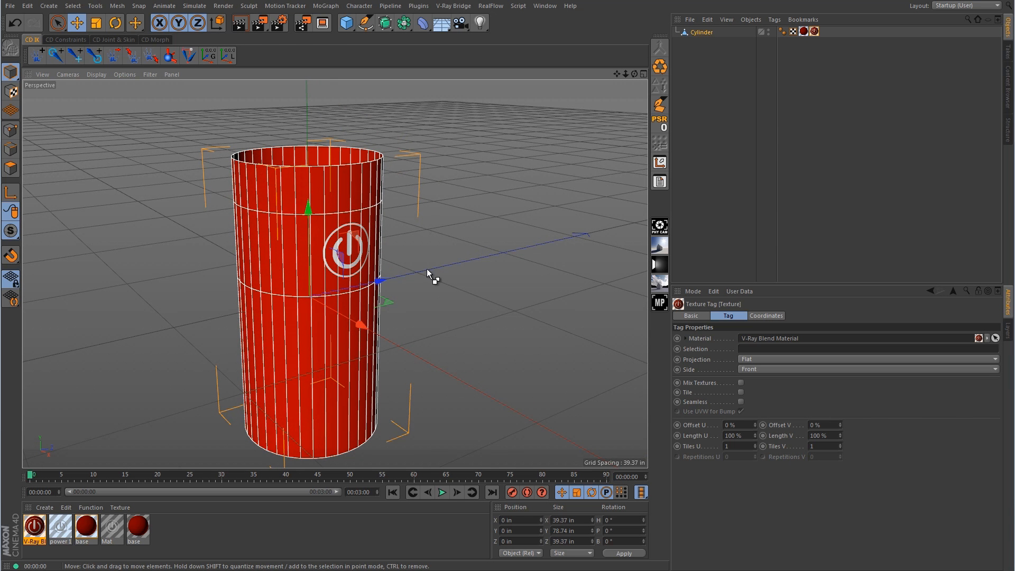
Step: Undo the removal of the polygon selection tag and its texture restriction, and deselect the cylinder
{"action": "key", "text": "ctrl+z"}
{"action": "key", "text": "ctrl+z"}
{"action": "key", "text": "ctrl+z"}
{"action": "key", "text": "ctrl+z"}
{"action": "left_click", "coordinate": [784, 185]}
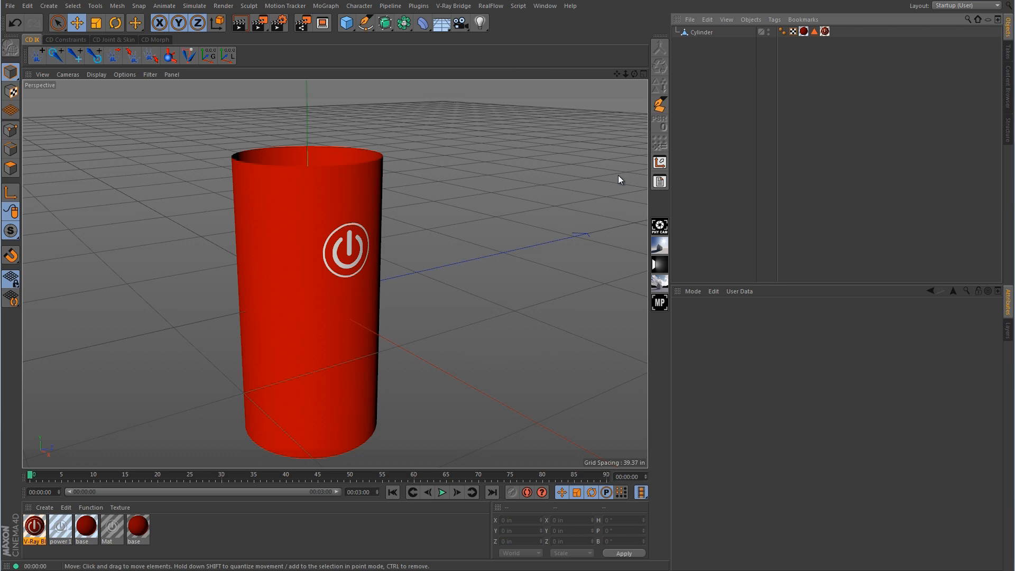
Step: Duplicate the cylinder's V-Ray Blend Material texture tag and move the copy's flat projection down to about Y -8.4 in
{"action": "left_click", "coordinate": [825, 31]}
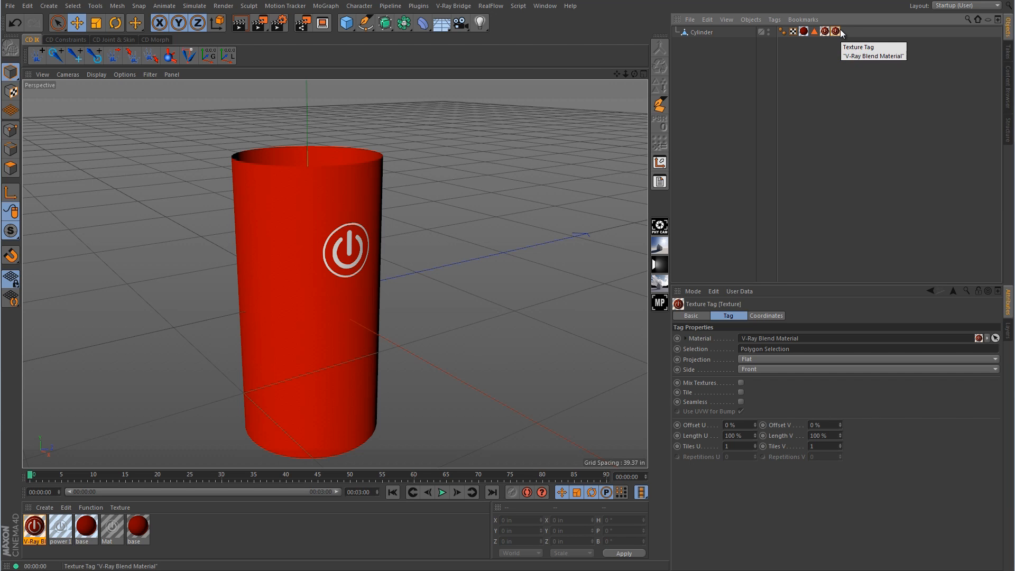
{"action": "left_click", "coordinate": [13, 92]}
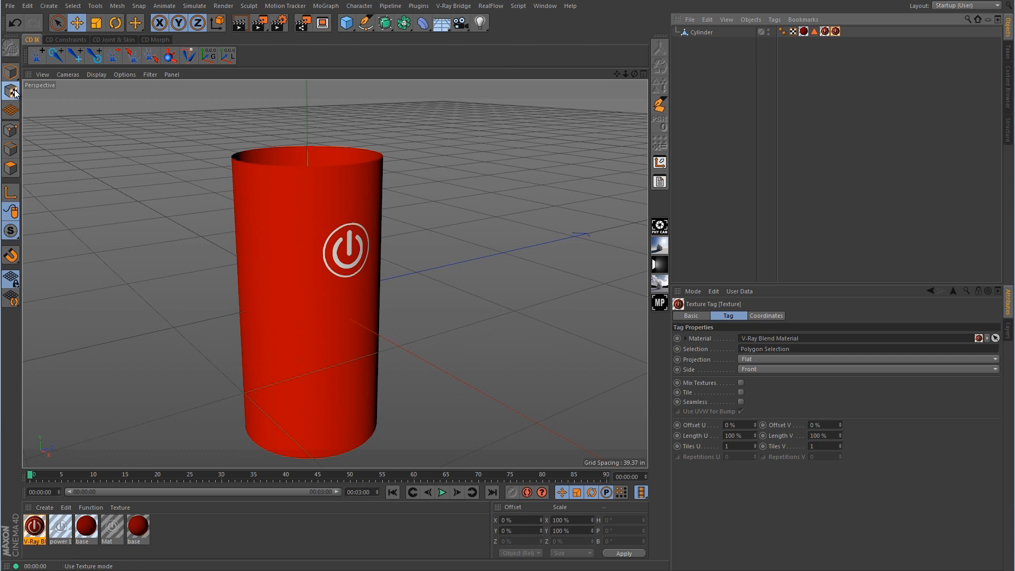
{"action": "left_click", "coordinate": [705, 32]}
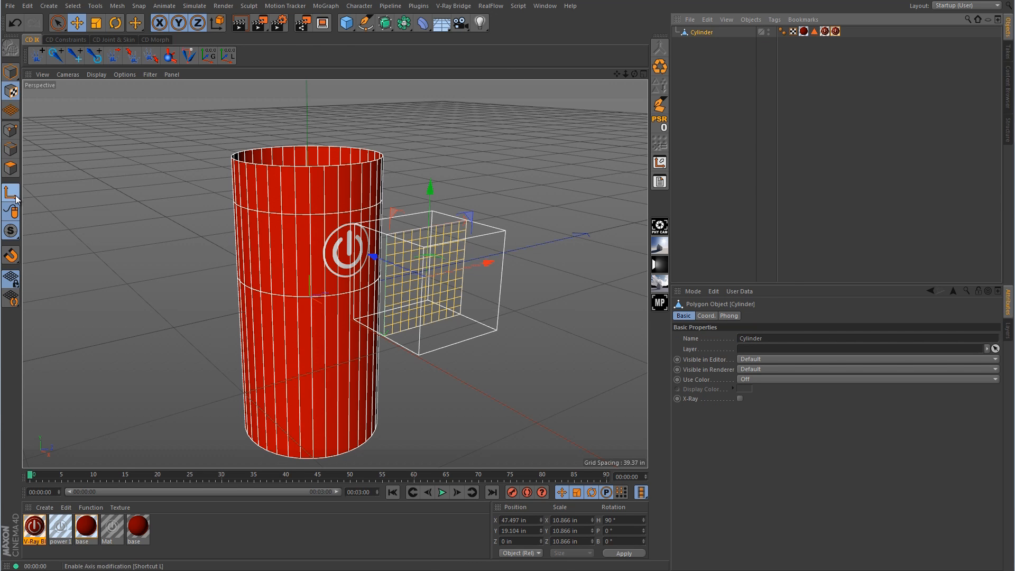
{"action": "left_click", "coordinate": [15, 93]}
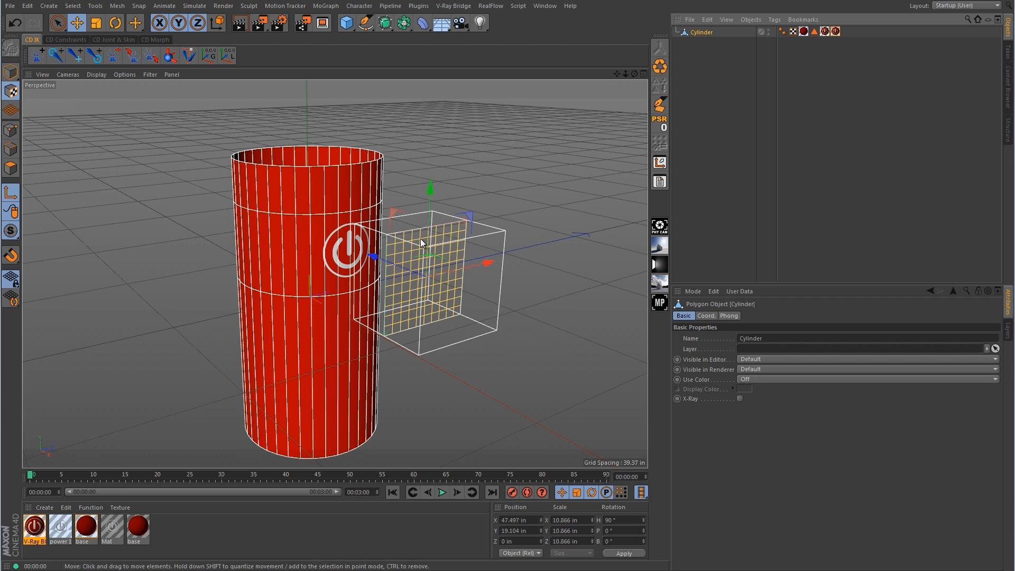
{"action": "mouse_move", "coordinate": [433, 194]}
{"action": "left_mouse_down"}
{"action": "mouse_move", "coordinate": [426, 303]}
{"action": "mouse_move", "coordinate": [446, 192]}
{"action": "left_mouse_up"}
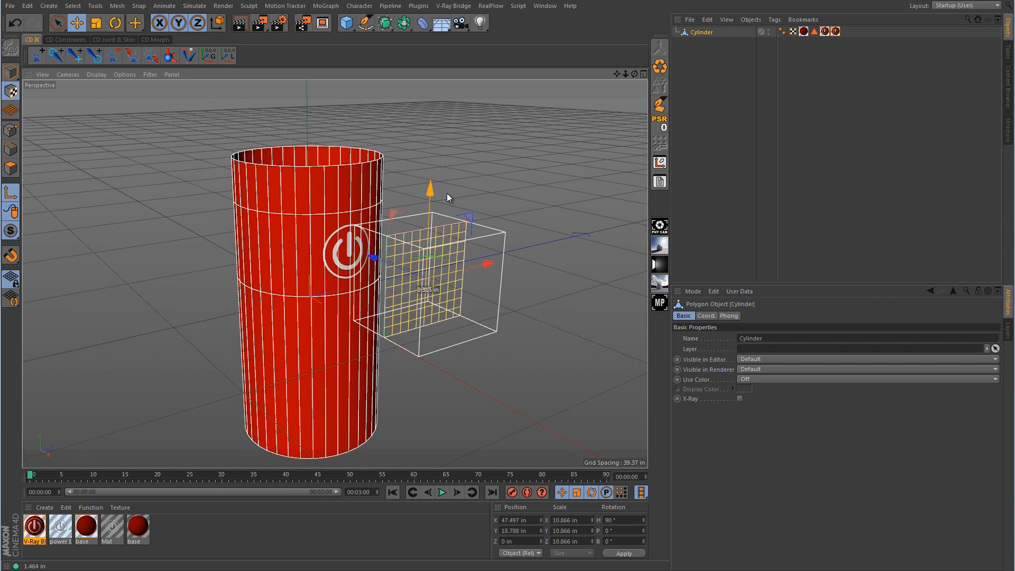
{"action": "left_click_drag", "start_coordinate": [446, 192], "coordinate": [430, 312]}
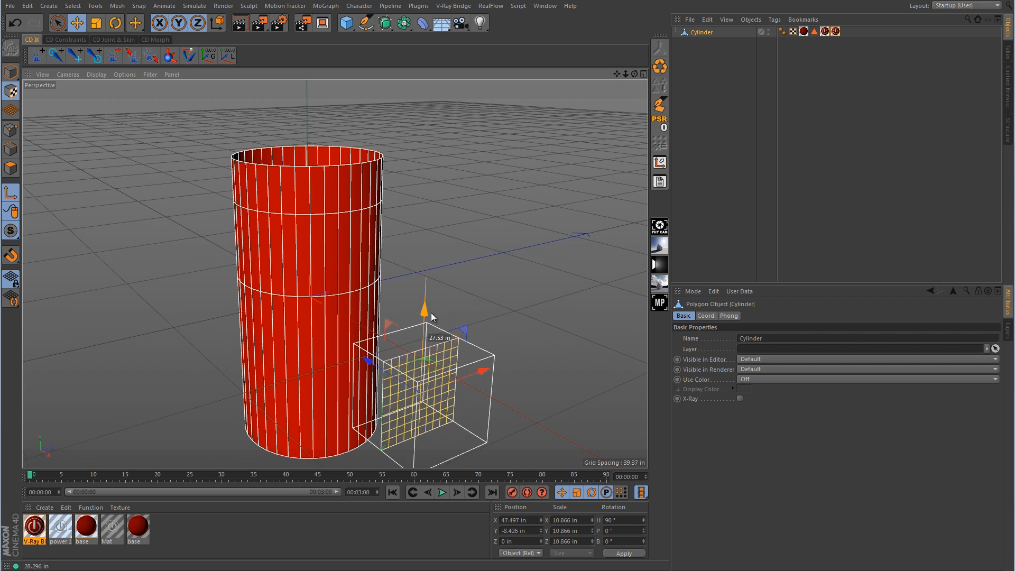
Step: Clear the duplicated texture tag's Selection restriction and add loop cuts to the cylinder above and below the lower power logo
{"action": "left_click", "coordinate": [696, 32]}
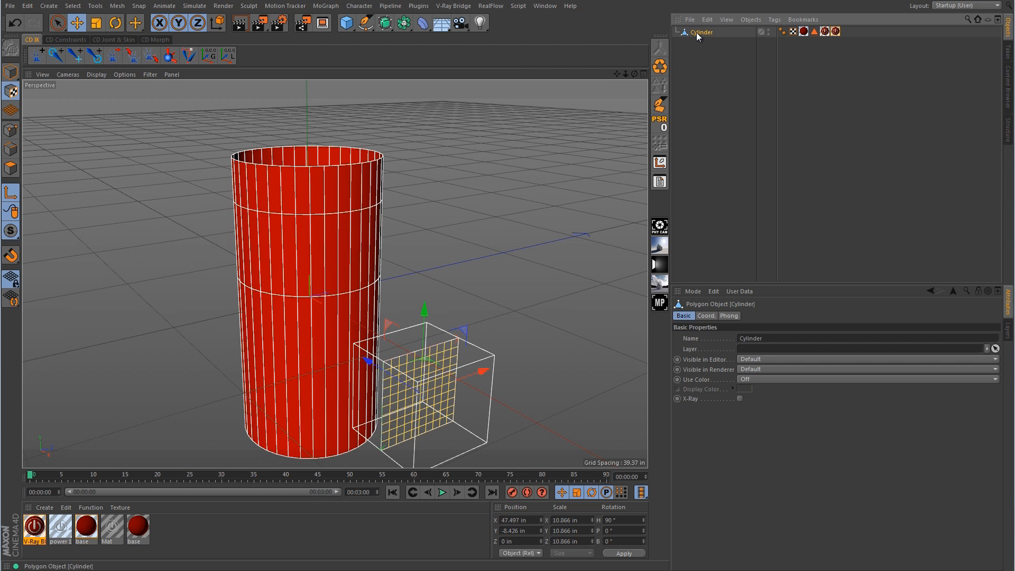
{"action": "left_click", "coordinate": [10, 169]}
{"action": "left_click", "coordinate": [13, 194]}
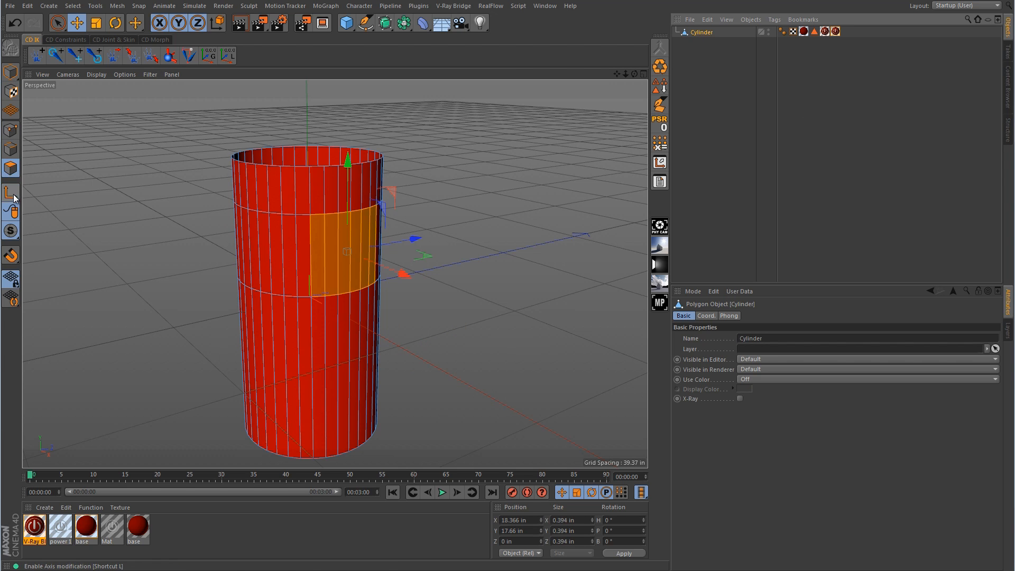
{"action": "right_click", "coordinate": [443, 326]}
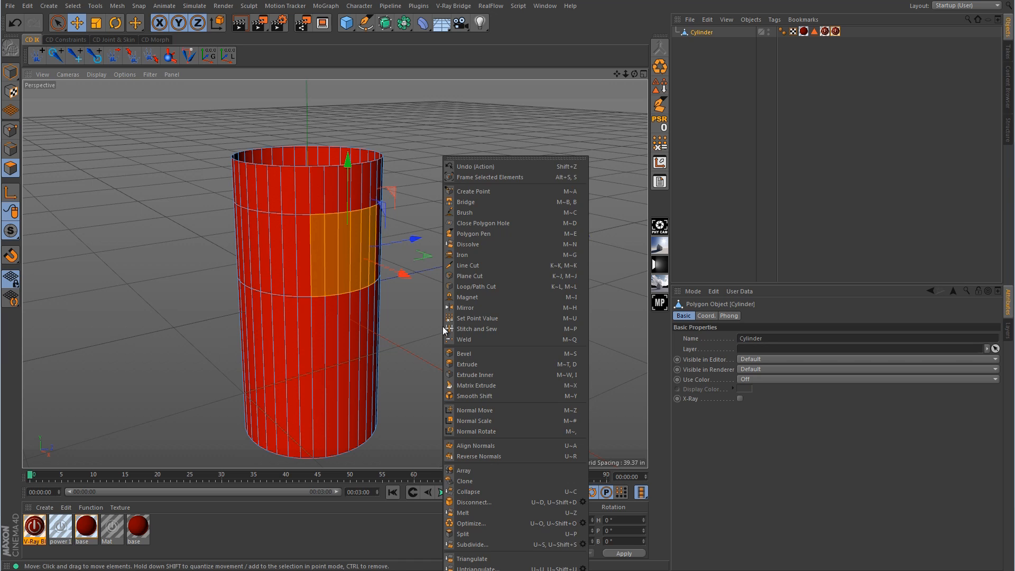
{"action": "left_click", "coordinate": [427, 327]}
{"action": "right_click", "coordinate": [428, 326]}
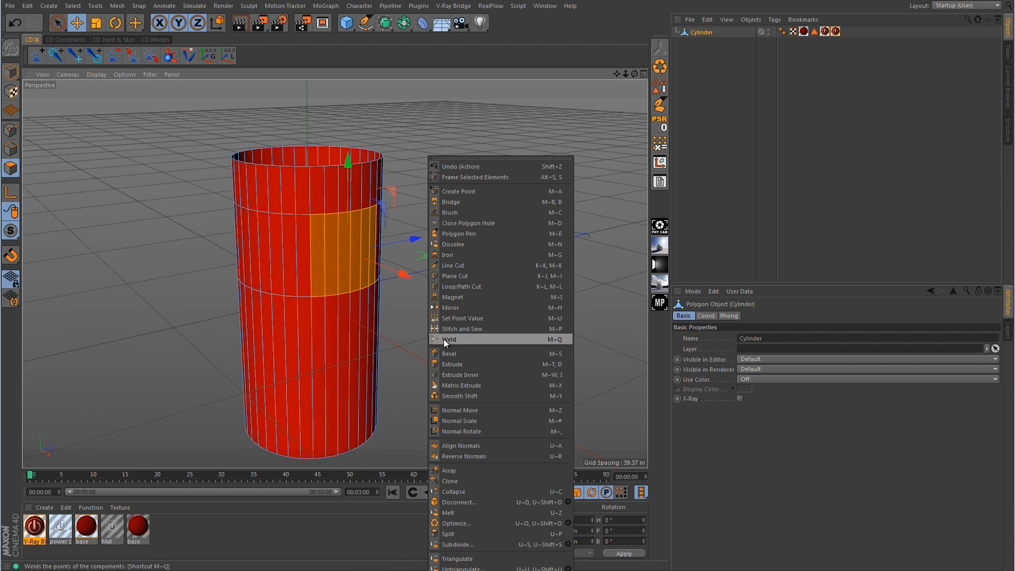
{"action": "left_click", "coordinate": [455, 288]}
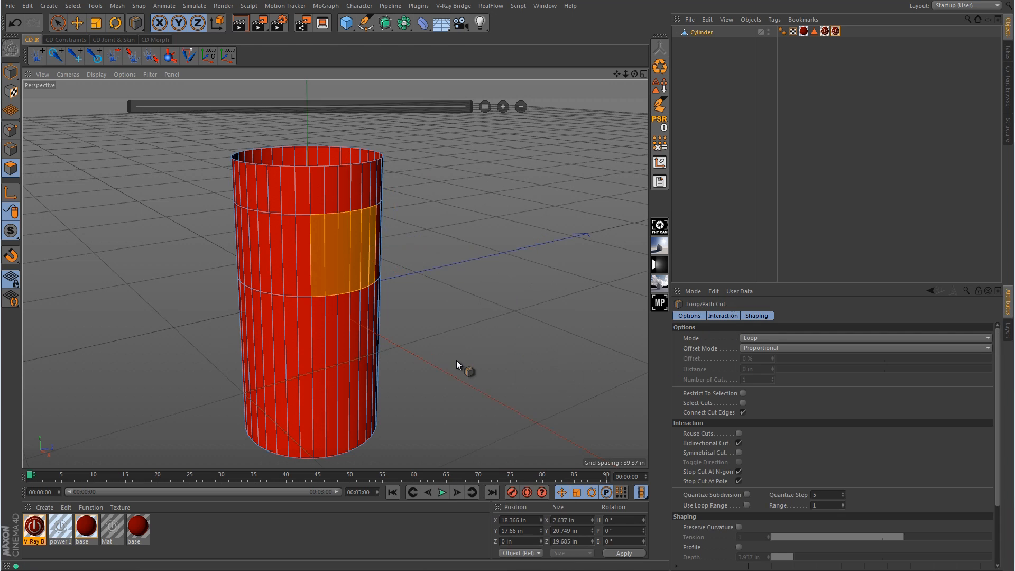
{"action": "left_click_drag", "start_coordinate": [455, 360], "coordinate": [432, 259], "text": "alt"}
{"action": "scroll", "coordinate": [432, 259], "scroll_direction": "up", "scroll_amount": 1}
{"action": "left_click", "coordinate": [835, 31]}
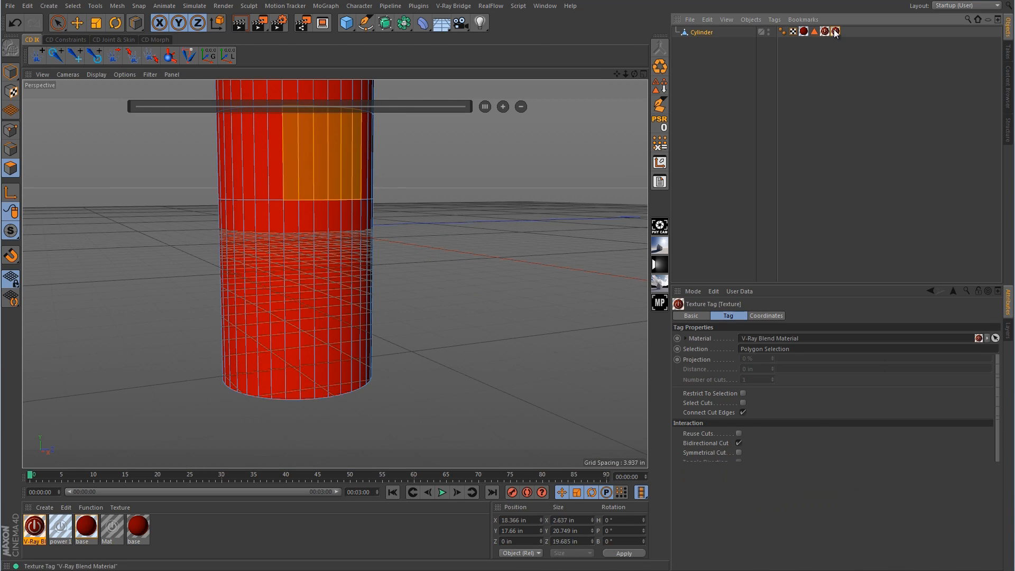
{"action": "left_click_drag", "start_coordinate": [796, 349], "coordinate": [705, 353]}
{"action": "key", "text": "Delete"}
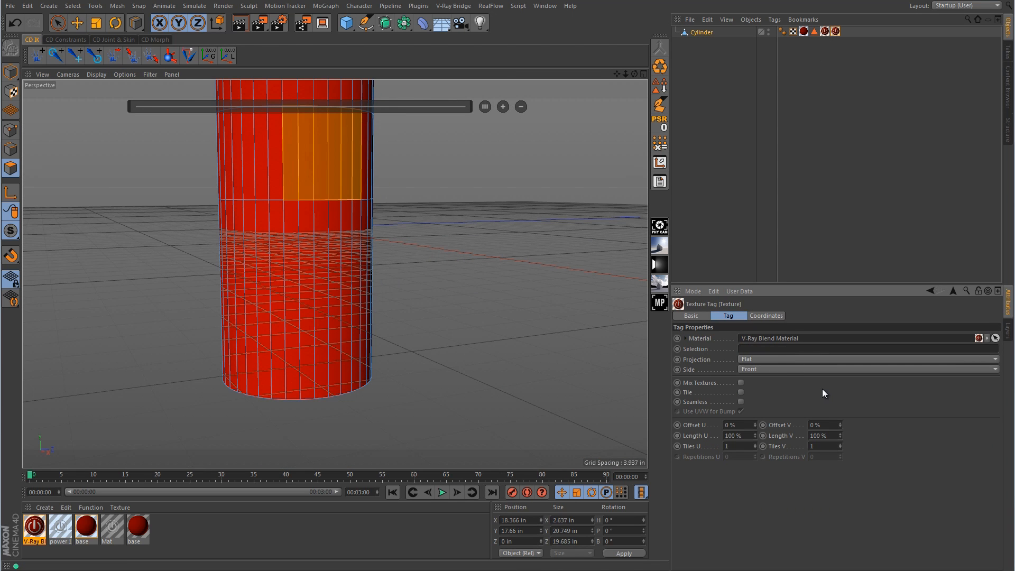
{"action": "left_click", "coordinate": [335, 233]}
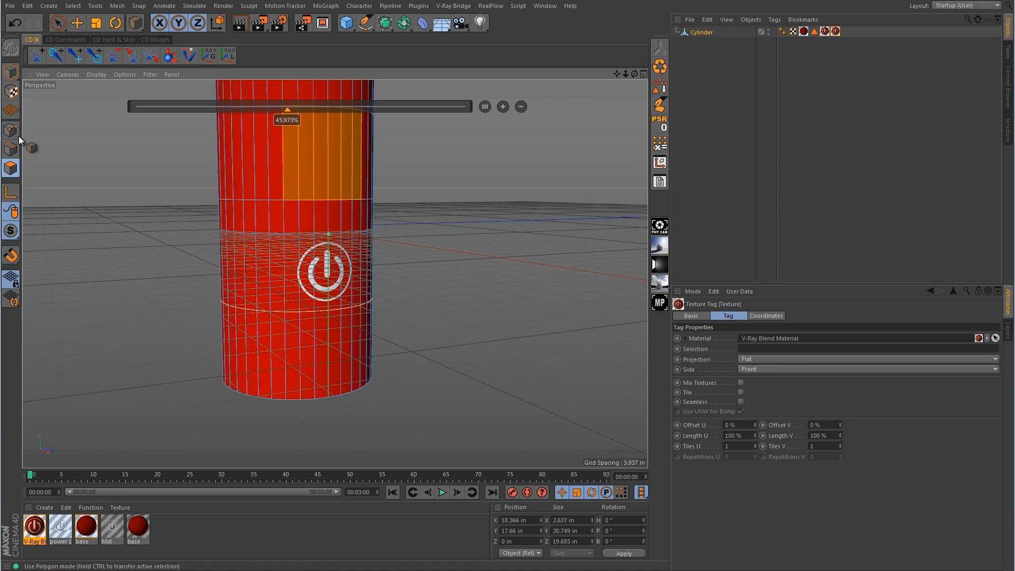
Step: Select the polygons around the lower power logo and store them in a second polygon selection tag
{"action": "left_click", "coordinate": [58, 23]}
{"action": "scroll", "coordinate": [366, 259], "scroll_direction": "up", "scroll_amount": 3}
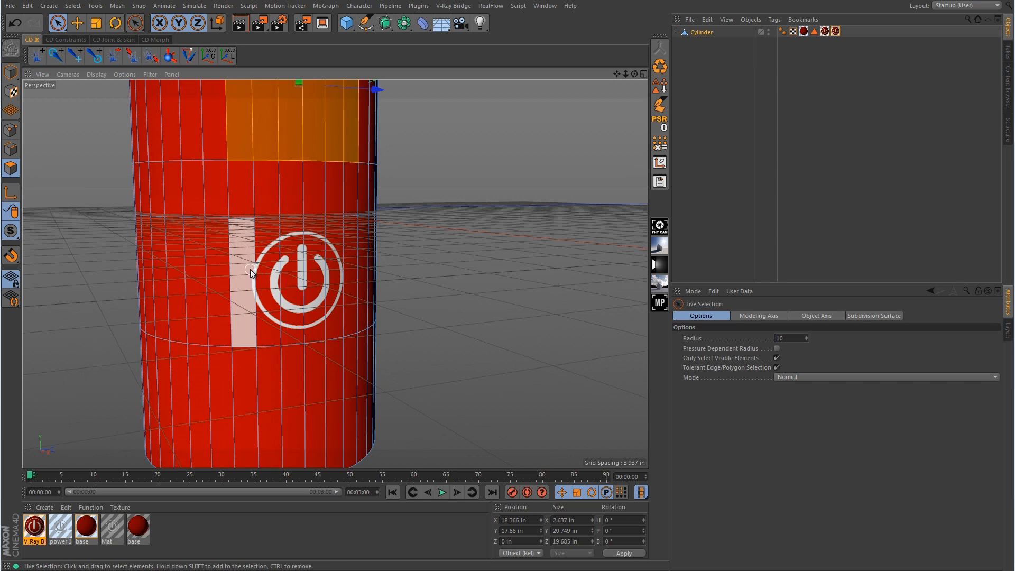
{"action": "left_click_drag", "start_coordinate": [235, 268], "coordinate": [348, 268]}
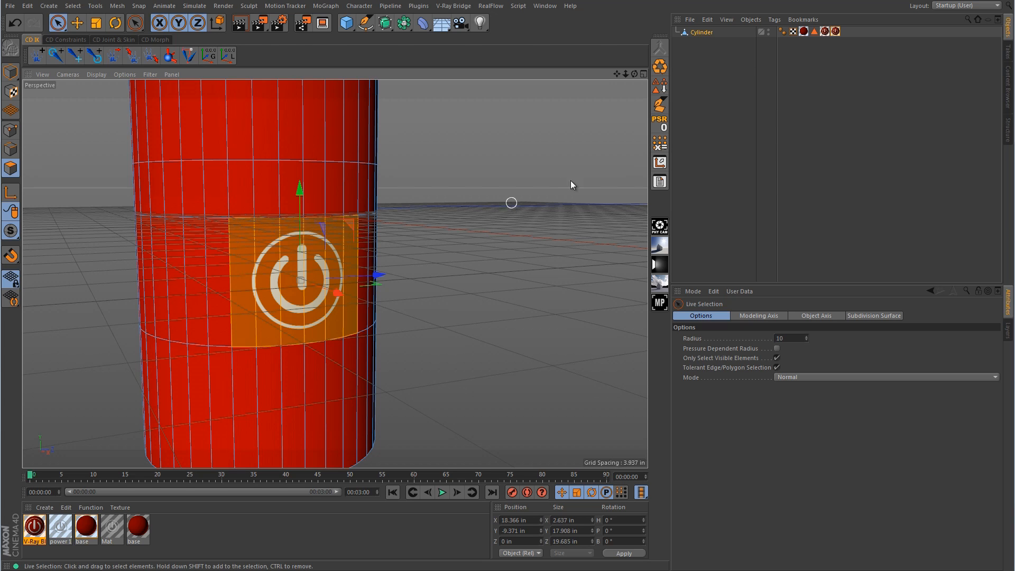
{"action": "left_click", "coordinate": [664, 85]}
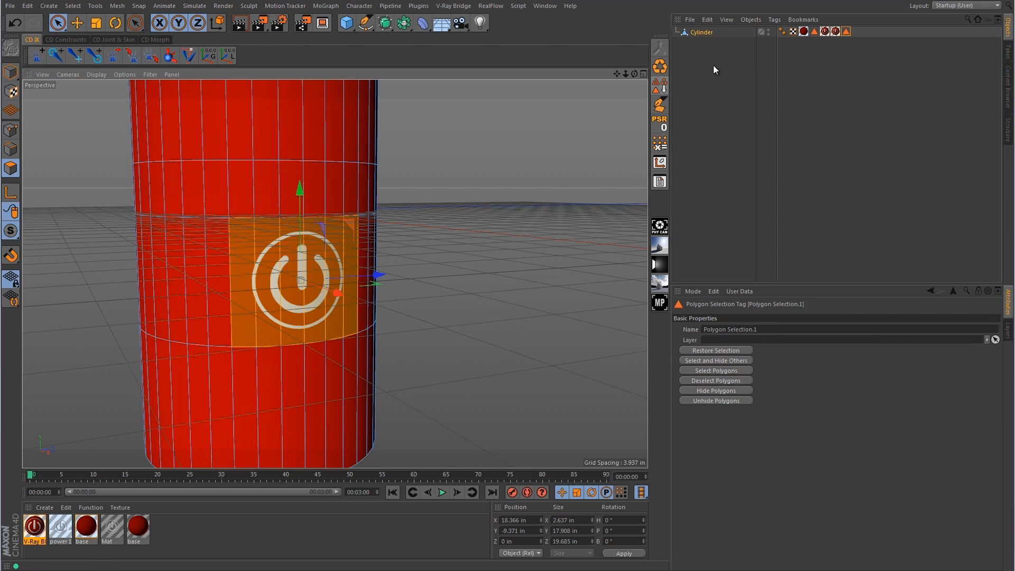
Step: Place the new polygon selection tag before the duplicated blend texture tag and restrict that texture to the new selection
{"action": "left_click_drag", "start_coordinate": [846, 32], "coordinate": [833, 29]}
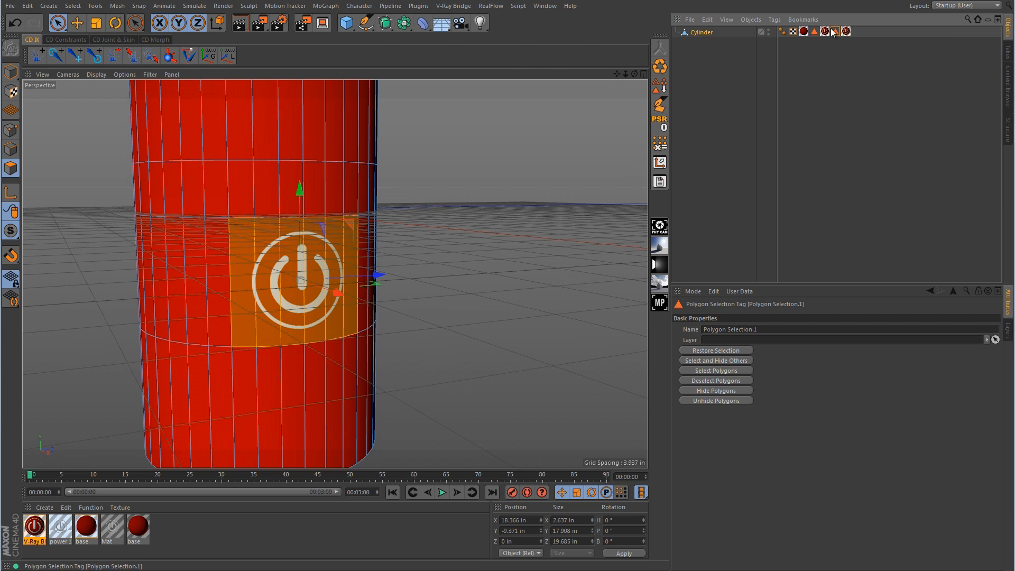
{"action": "left_click", "coordinate": [845, 32]}
{"action": "left_click_drag", "start_coordinate": [835, 31], "coordinate": [800, 348]}
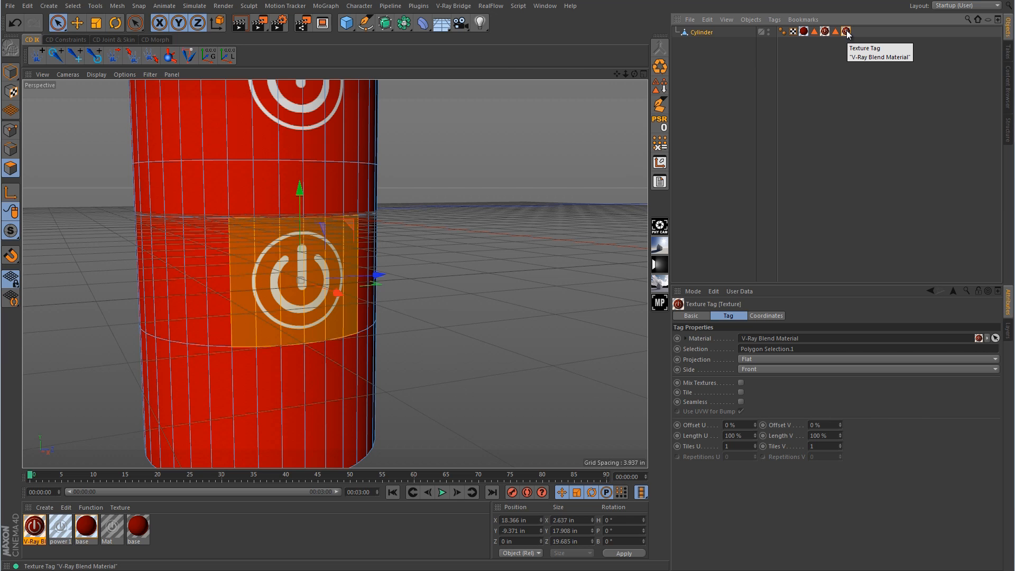
Step: Render the whole cylinder from the logo side and the opposite side to check how the two blend texture tags combine
{"action": "left_click", "coordinate": [10, 72]}
{"action": "key", "text": "e"}
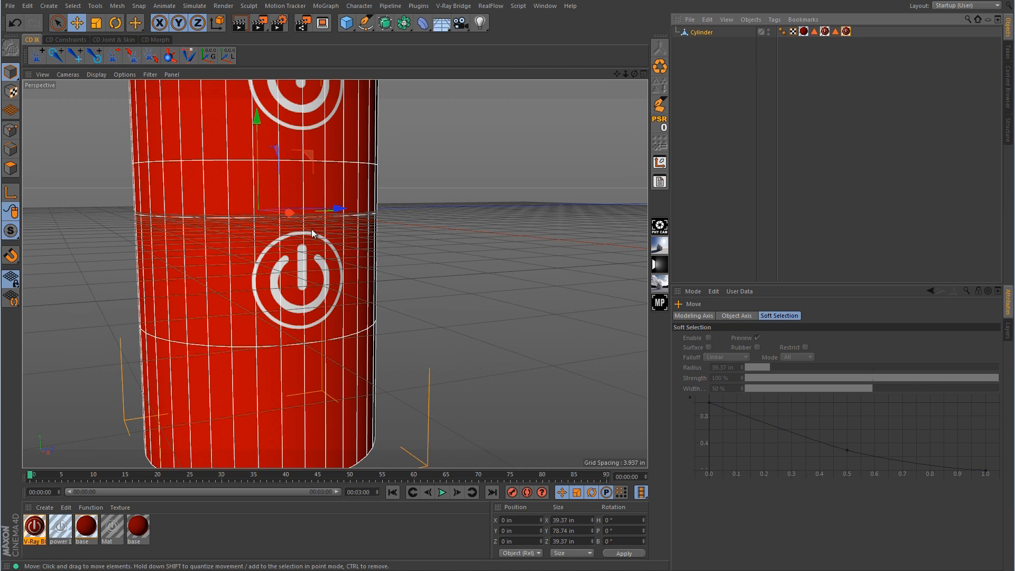
{"action": "scroll", "coordinate": [286, 240], "scroll_direction": "down", "scroll_amount": 5}
{"action": "left_click_drag", "start_coordinate": [286, 240], "coordinate": [337, 245], "text": "alt"}
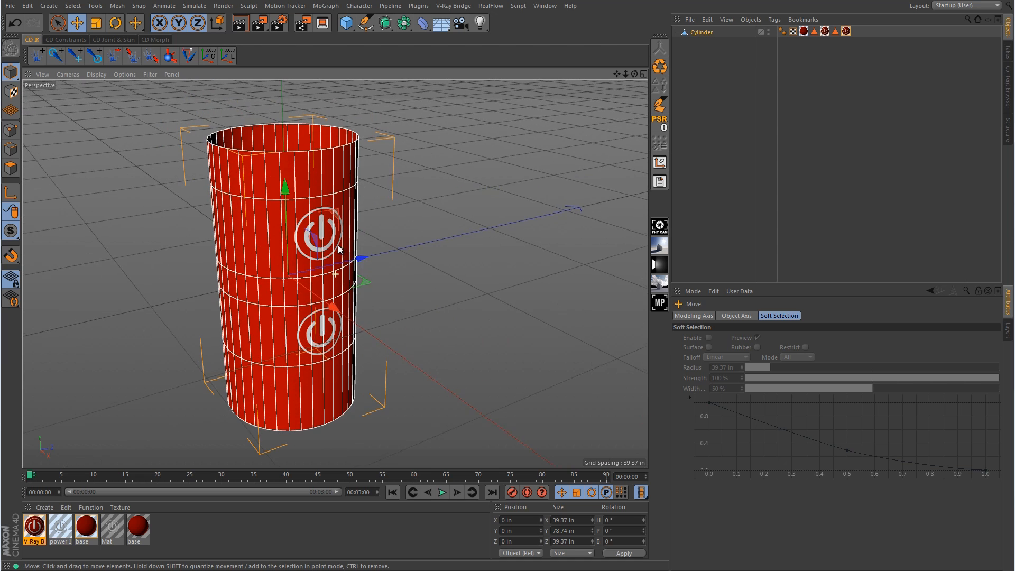
{"action": "left_click", "coordinate": [246, 27]}
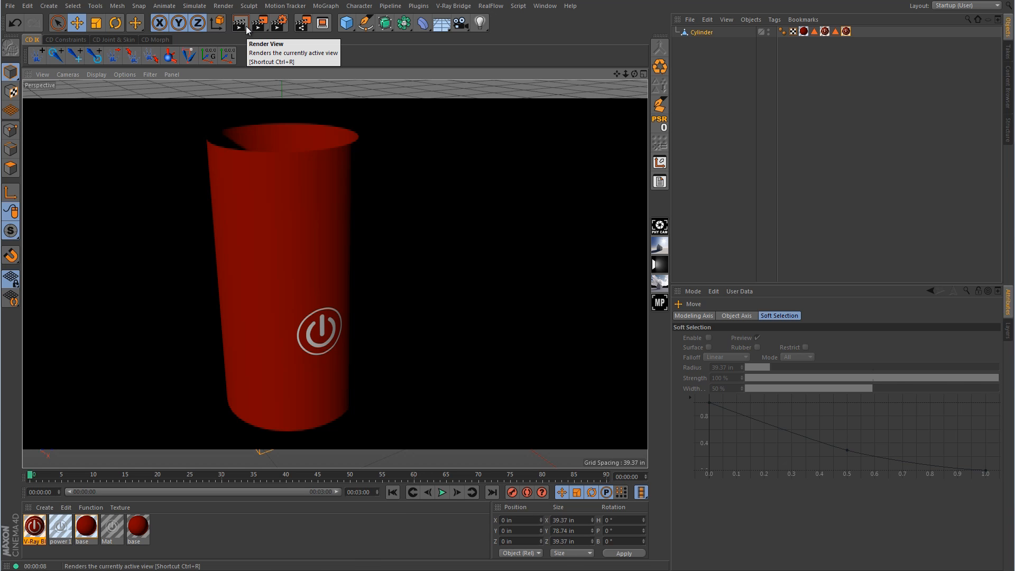
{"action": "left_click", "coordinate": [284, 261]}
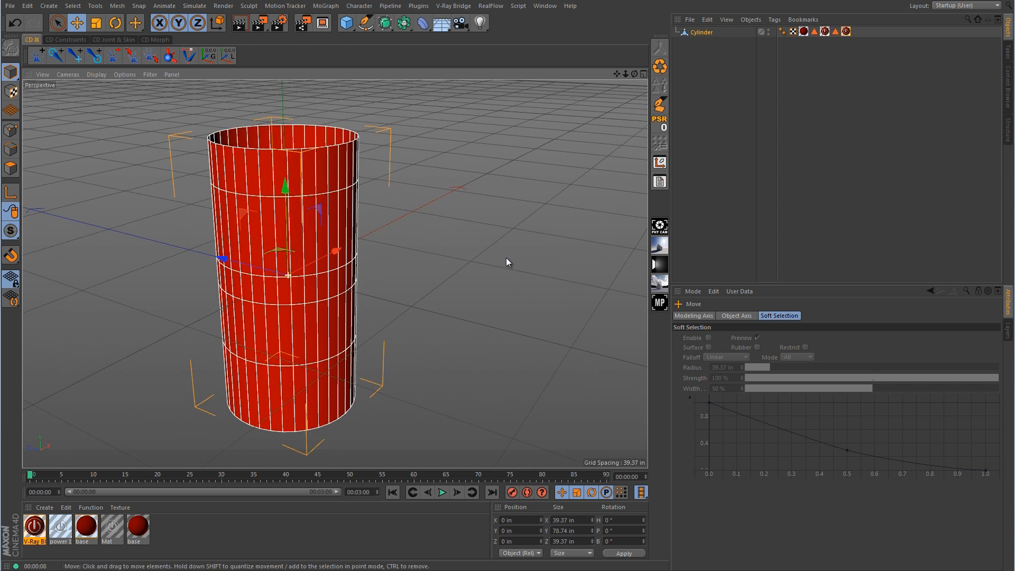
{"action": "left_click", "coordinate": [245, 23]}
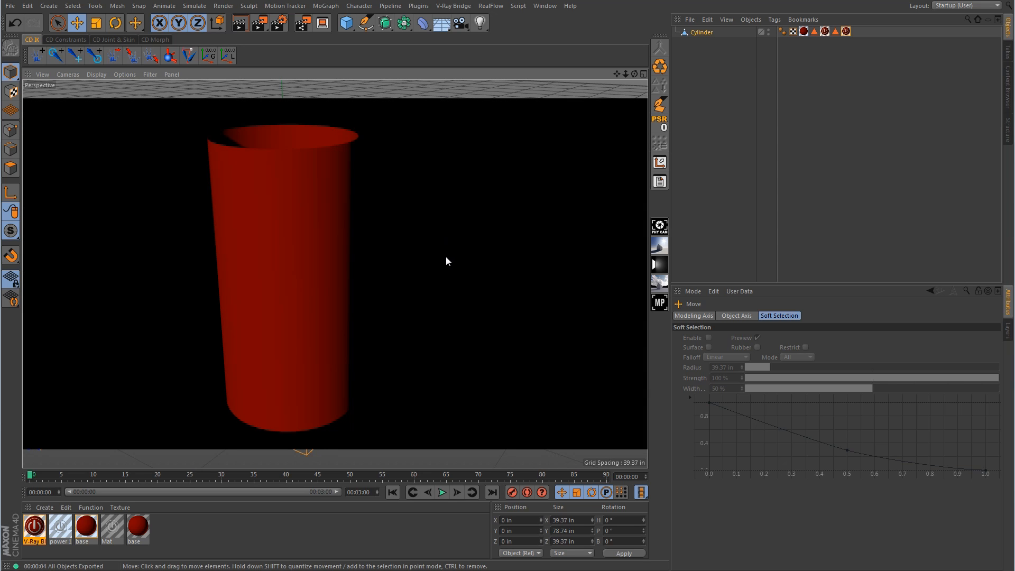
{"action": "left_click_drag", "start_coordinate": [465, 252], "coordinate": [182, 258], "text": "alt"}
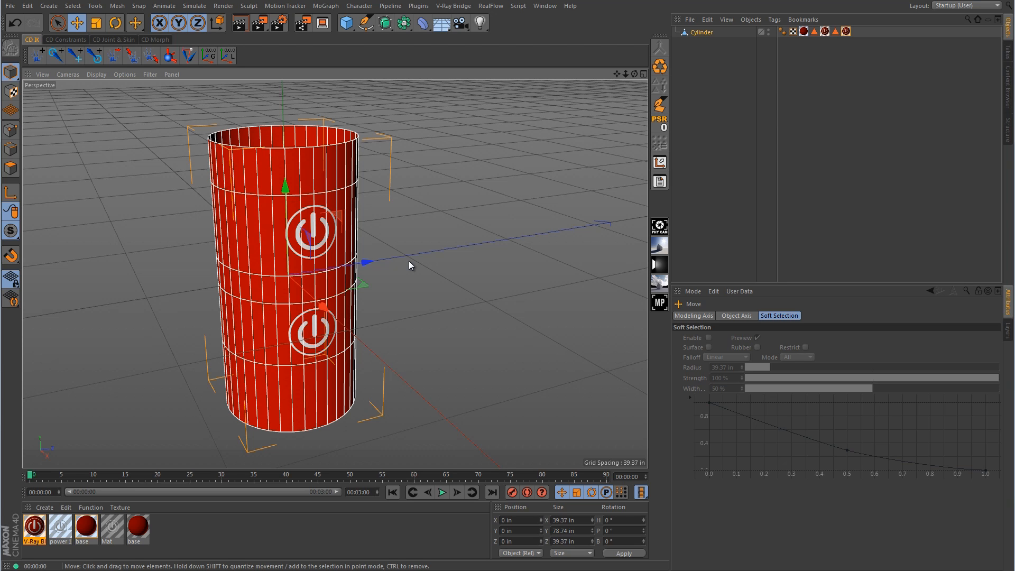
Step: Duplicate the power 1 material and rename the copy power 2
{"action": "left_click", "coordinate": [86, 527]}
{"action": "left_click", "coordinate": [66, 526]}
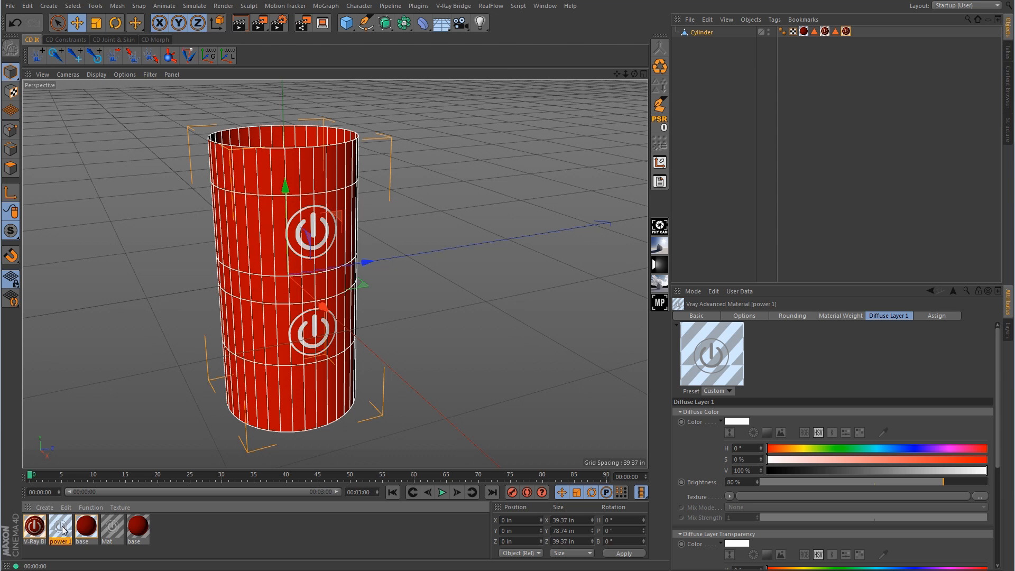
{"action": "left_click_drag", "start_coordinate": [62, 529], "coordinate": [79, 529], "text": "ctrl"}
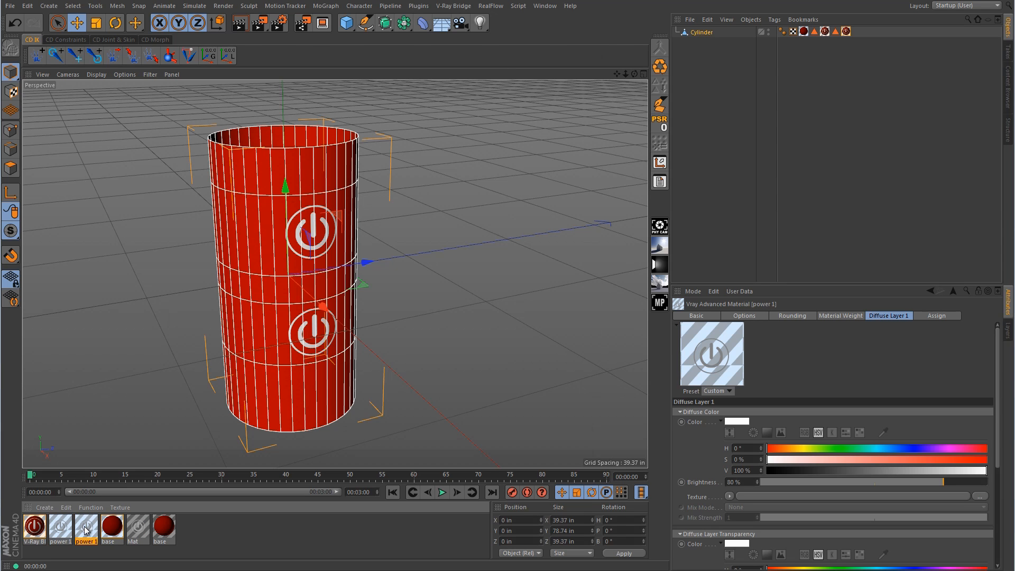
{"action": "double_click", "coordinate": [86, 527]}
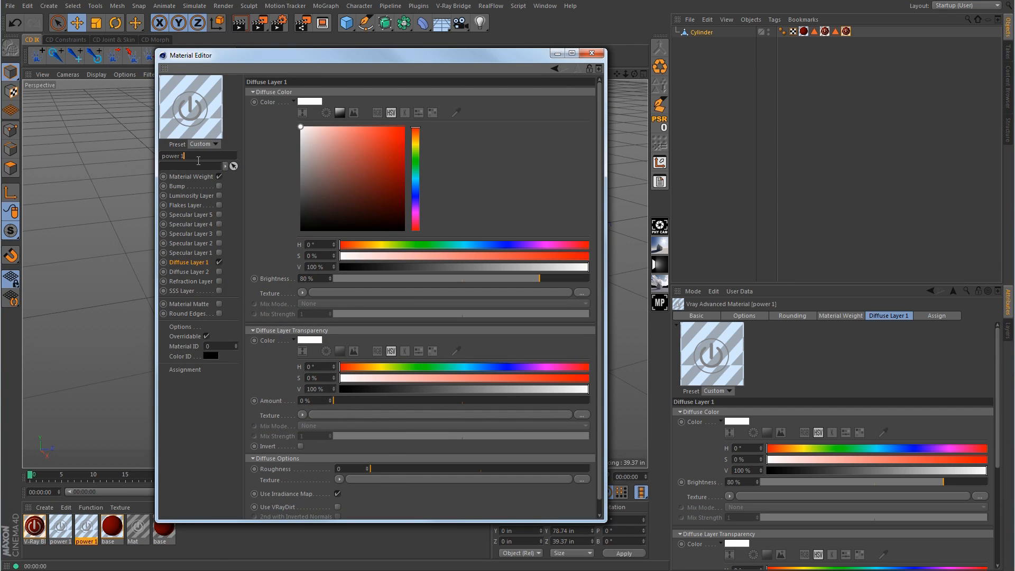
{"action": "left_click", "coordinate": [198, 157]}
{"action": "key", "text": "Return"}
Step: Duplicate the V-Ray Blend Material and rename the original power blend 1
{"action": "left_click", "coordinate": [38, 527]}
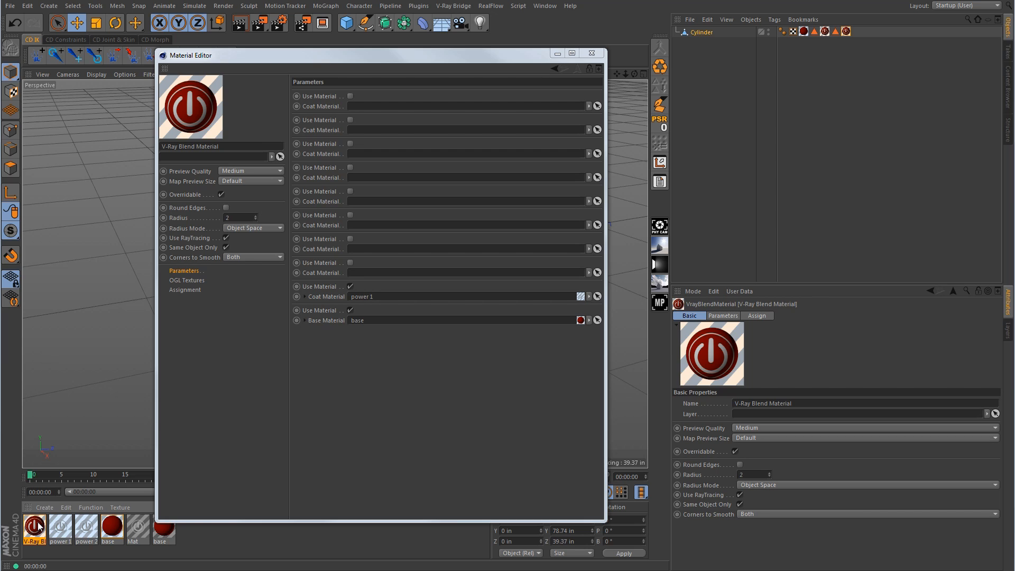
{"action": "left_click_drag", "start_coordinate": [38, 523], "coordinate": [46, 523], "text": "ctrl"}
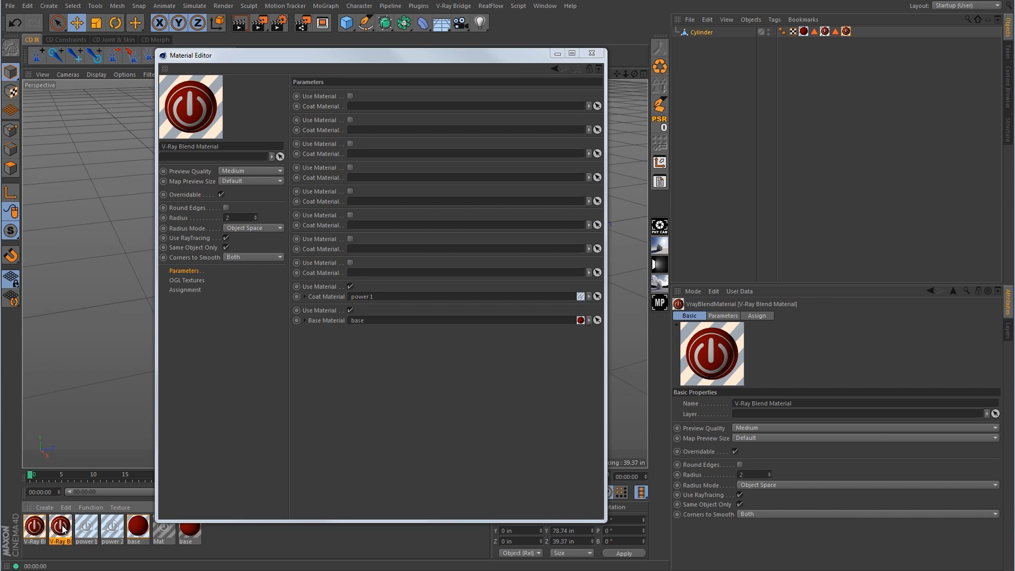
{"action": "left_click", "coordinate": [31, 526]}
{"action": "left_click_drag", "start_coordinate": [229, 147], "coordinate": [136, 145]}
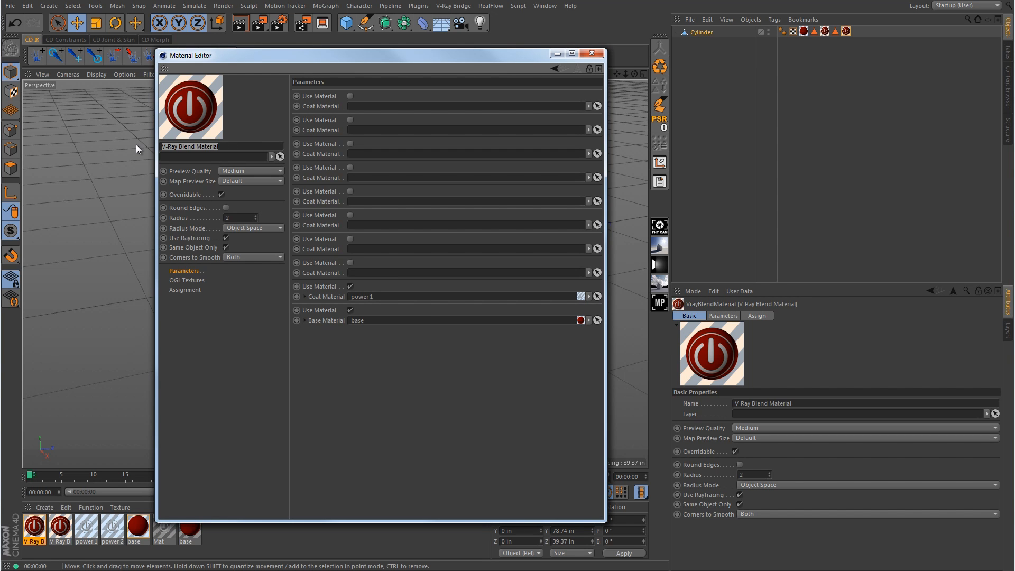
{"action": "type", "text": "power blend 1"}
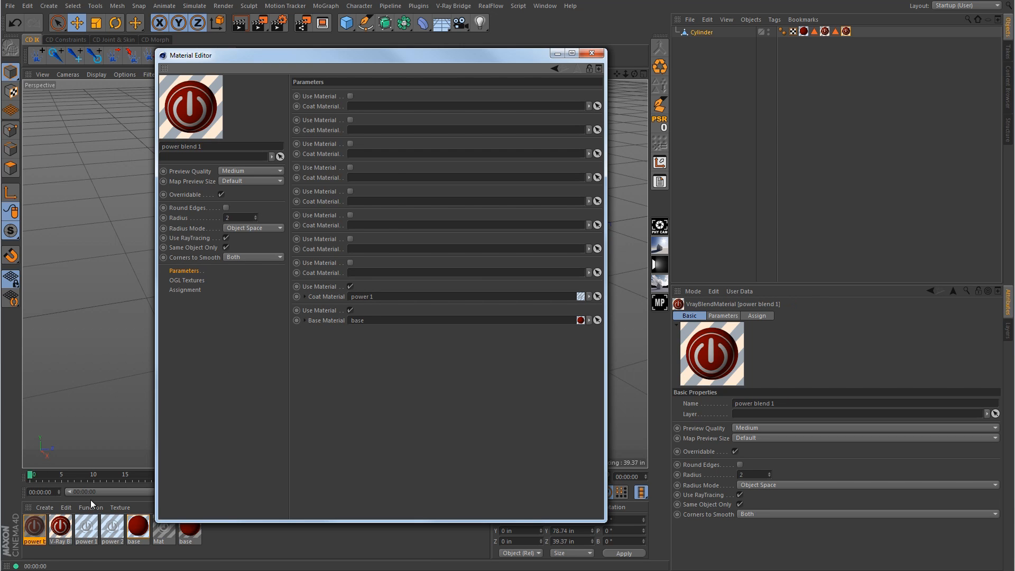
Step: Rename the duplicated blend material power blend 2 and show the settings of the power 2 material
{"action": "left_click", "coordinate": [61, 526]}
{"action": "left_click_drag", "start_coordinate": [242, 145], "coordinate": [127, 147]}
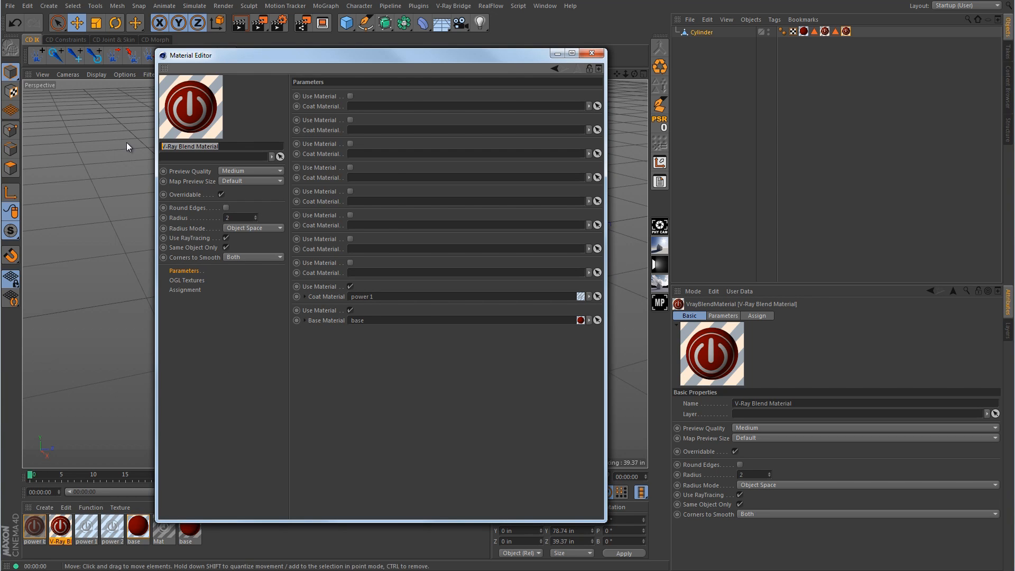
{"action": "type", "text": "power blend 2"}
{"action": "key", "text": "Return"}
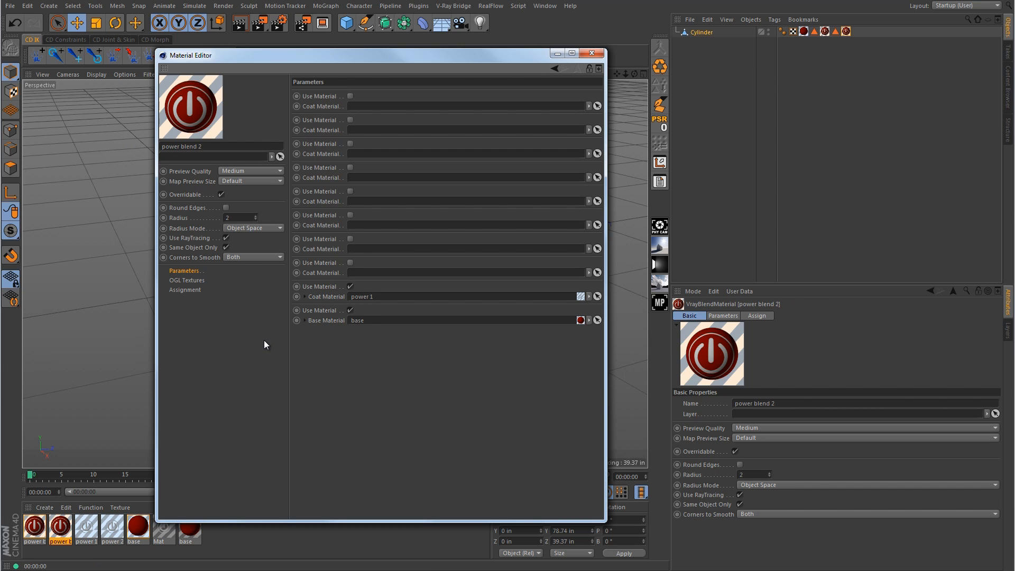
{"action": "left_click", "coordinate": [112, 528]}
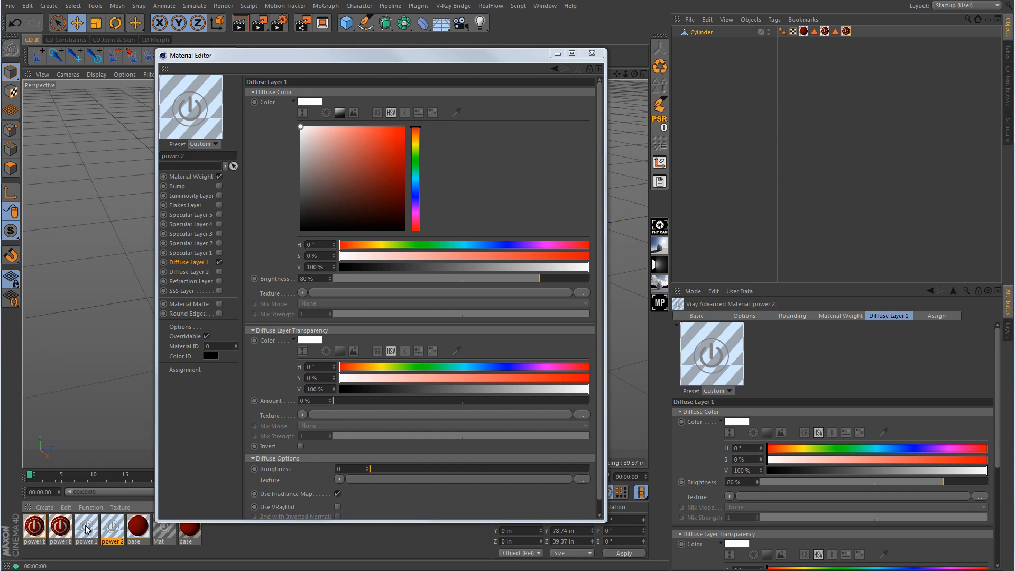
Step: Set power 2 as the coat material of power blend 2 and assign that blend to the cylinder's last texture tag
{"action": "left_click", "coordinate": [60, 527]}
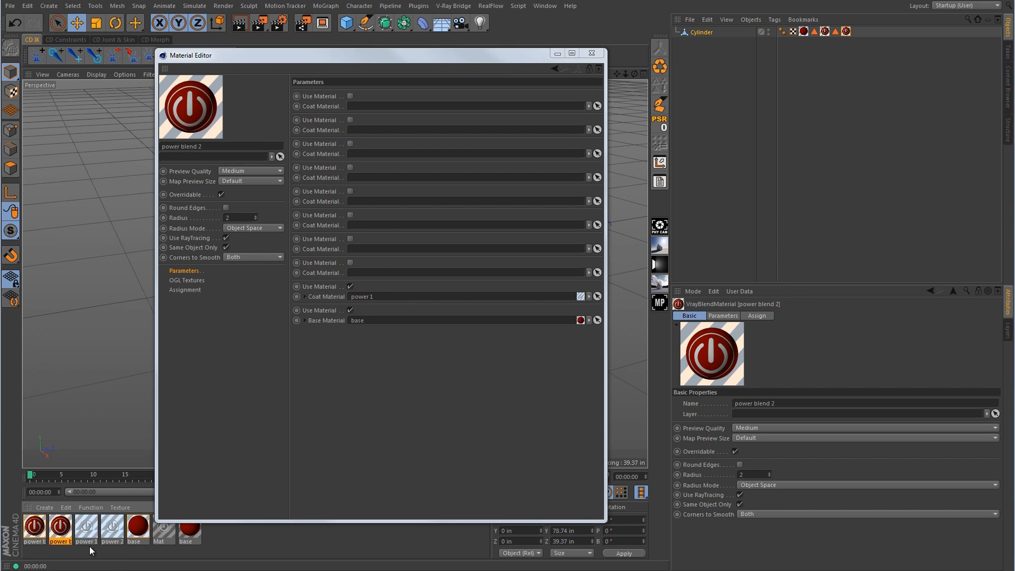
{"action": "left_click_drag", "start_coordinate": [111, 528], "coordinate": [398, 297]}
{"action": "left_click", "coordinate": [599, 52]}
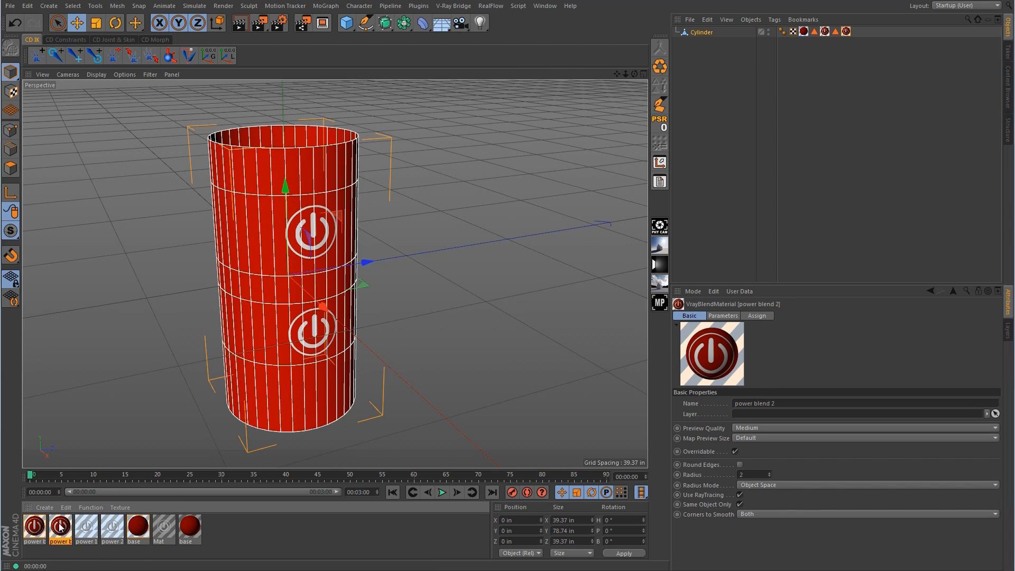
{"action": "left_click_drag", "start_coordinate": [60, 527], "coordinate": [846, 33]}
Step: Render the cylinder from the logo side and from the back to check the result with the separate blend materials
{"action": "left_click", "coordinate": [241, 30]}
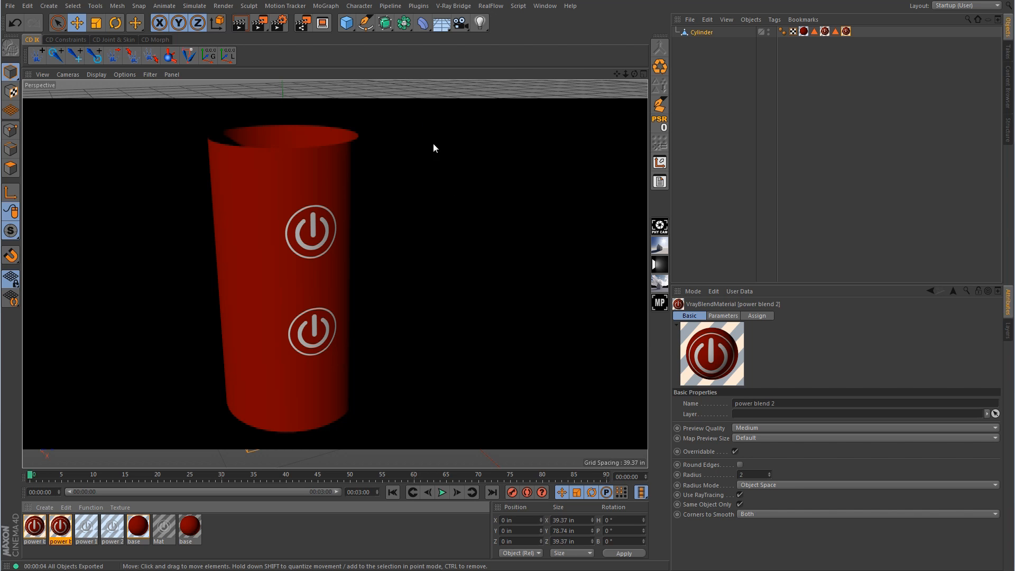
{"action": "left_click_drag", "start_coordinate": [365, 290], "coordinate": [637, 290], "text": "alt"}
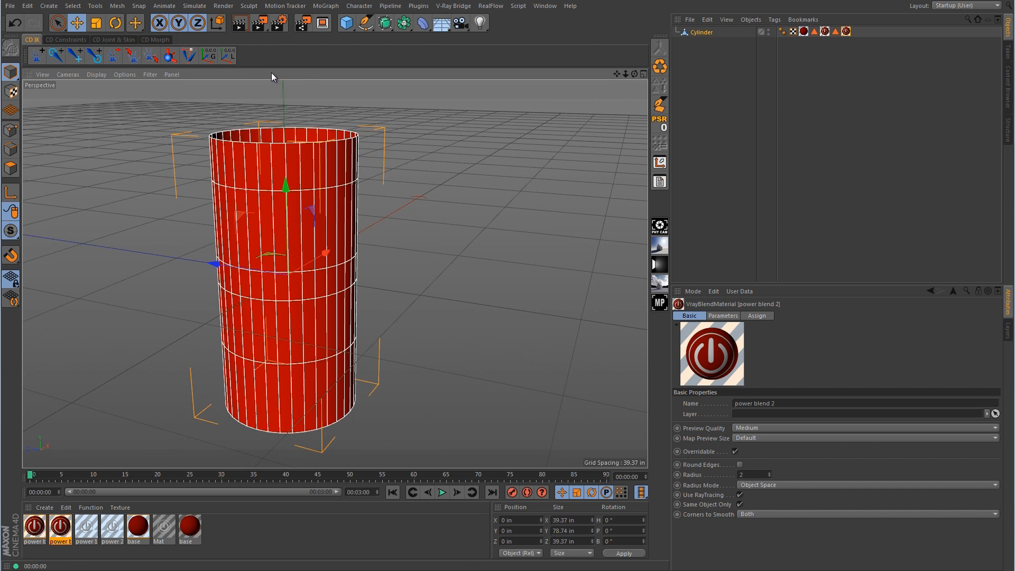
{"action": "left_click", "coordinate": [244, 22]}
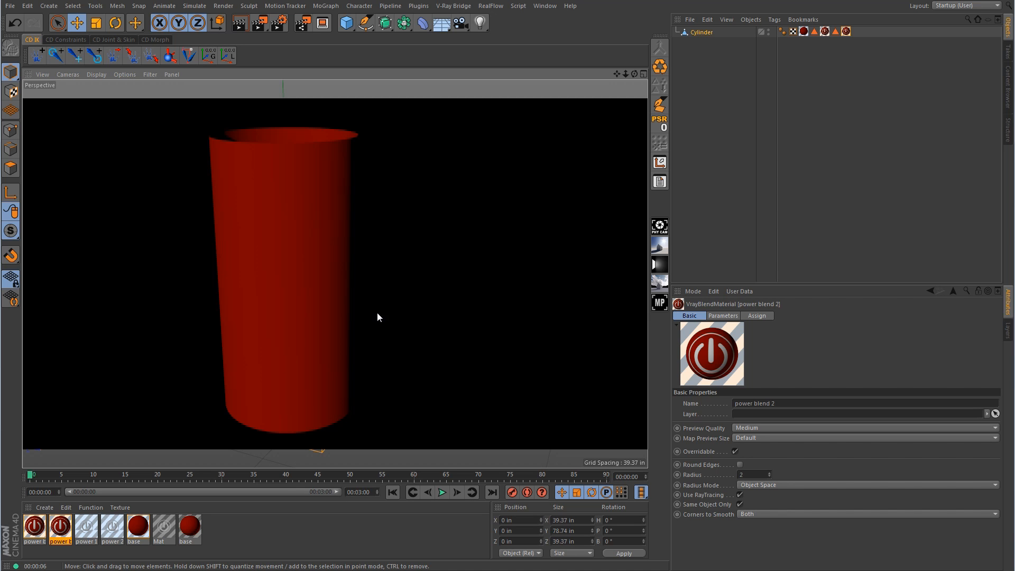
{"action": "right_click_drag", "start_coordinate": [377, 313], "coordinate": [364, 325], "text": "alt"}
{"action": "left_click_drag", "start_coordinate": [449, 264], "coordinate": [246, 255], "text": "alt"}
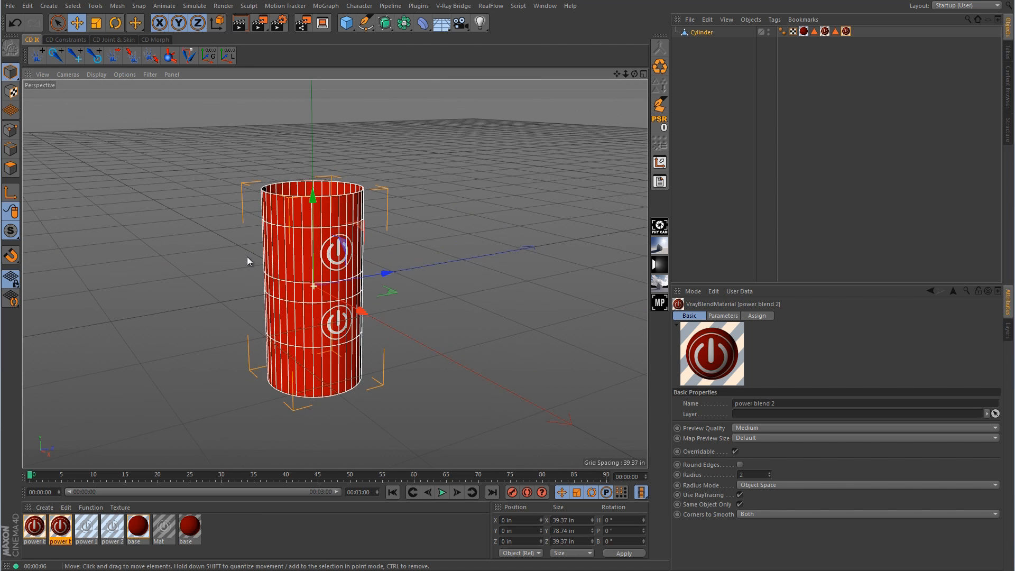
{"action": "right_click_drag", "start_coordinate": [416, 288], "coordinate": [436, 281], "text": "alt"}
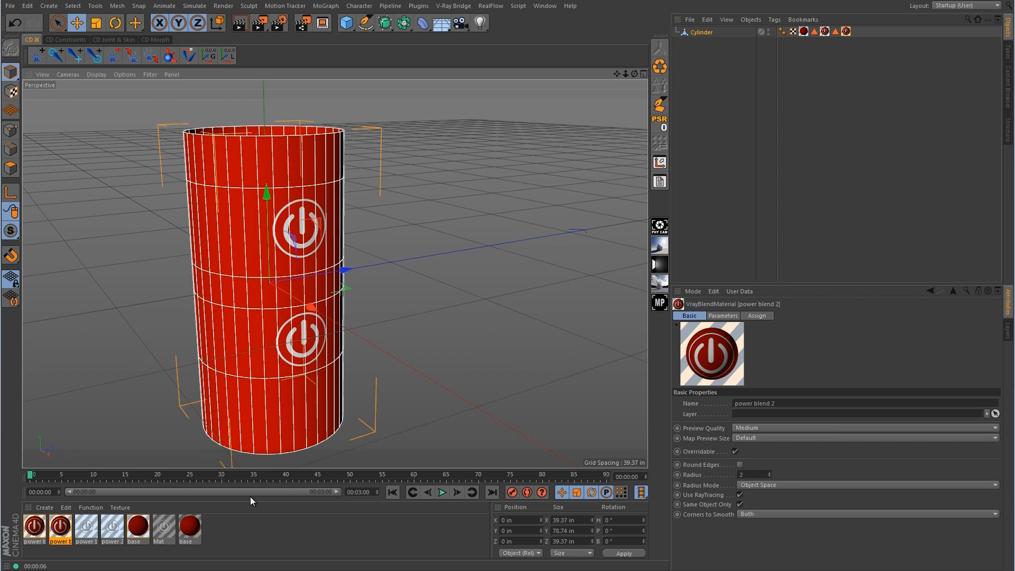
{"action": "left_click_drag", "start_coordinate": [617, 73], "coordinate": [508, 290]}
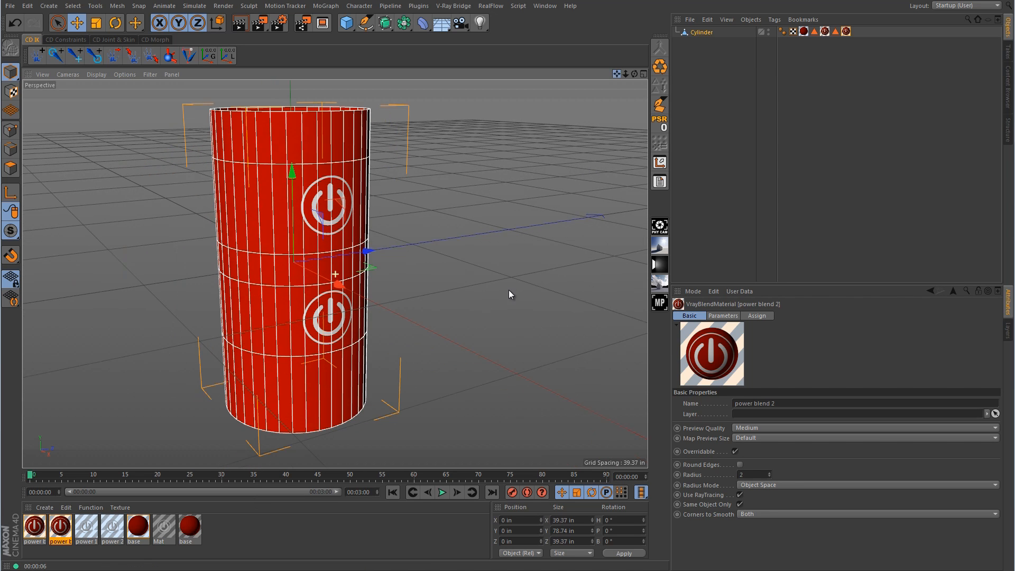